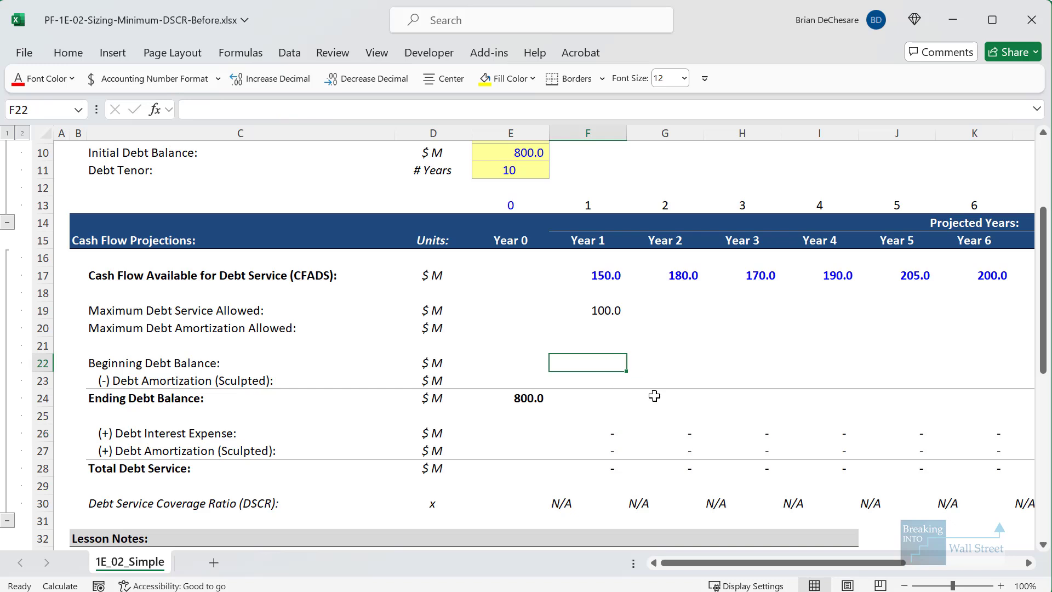
# Link the Year 1 Beginning Debt Balance in F22 to the Year 0 Ending Debt Balance with =E24.
pyautogui.press('Left')
pyautogui.press('Down')
pyautogui.press('Down')
pyautogui.hotkey('ctrl', 'Return')
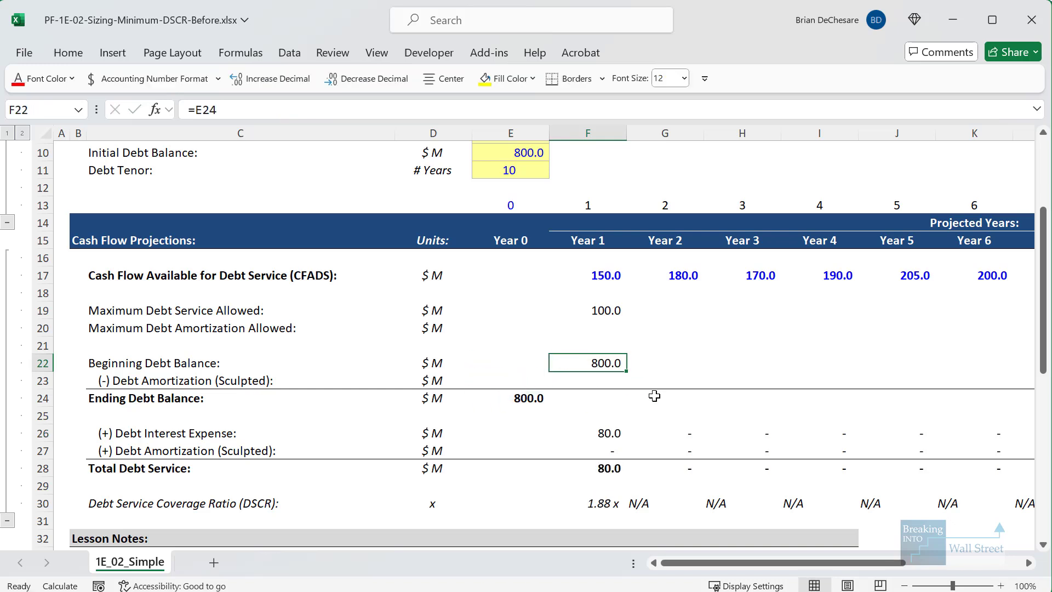
# Examine the Year 1 Debt Interest Expense formula and the beginning balance and fixed interest rate it references.
pyautogui.press('F2')
pyautogui.press('Escape')
pyautogui.click(606, 435)
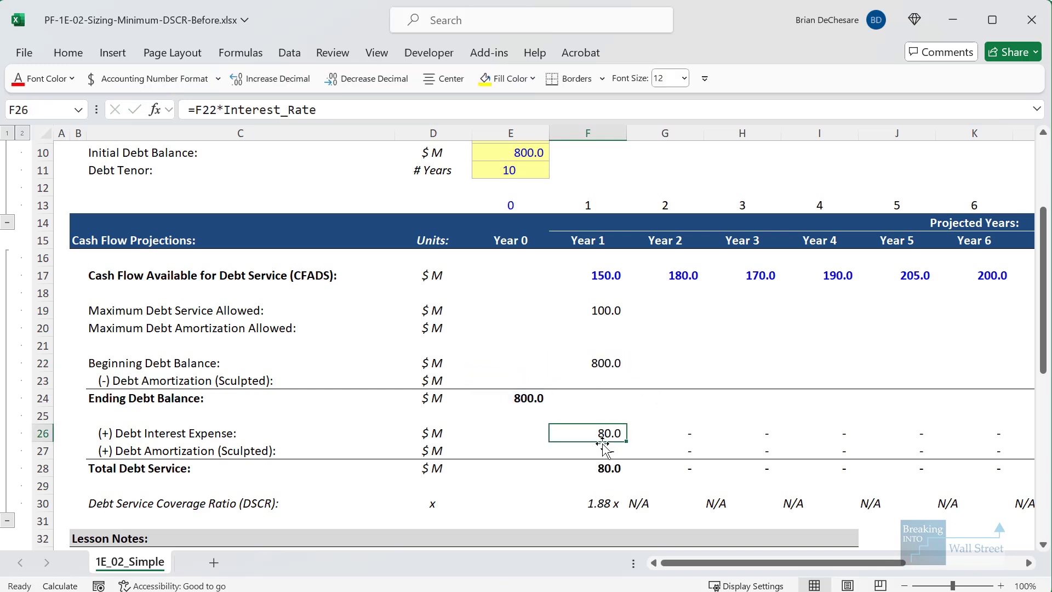
pyautogui.press('F2')
pyautogui.scroll(2, 478, 458)
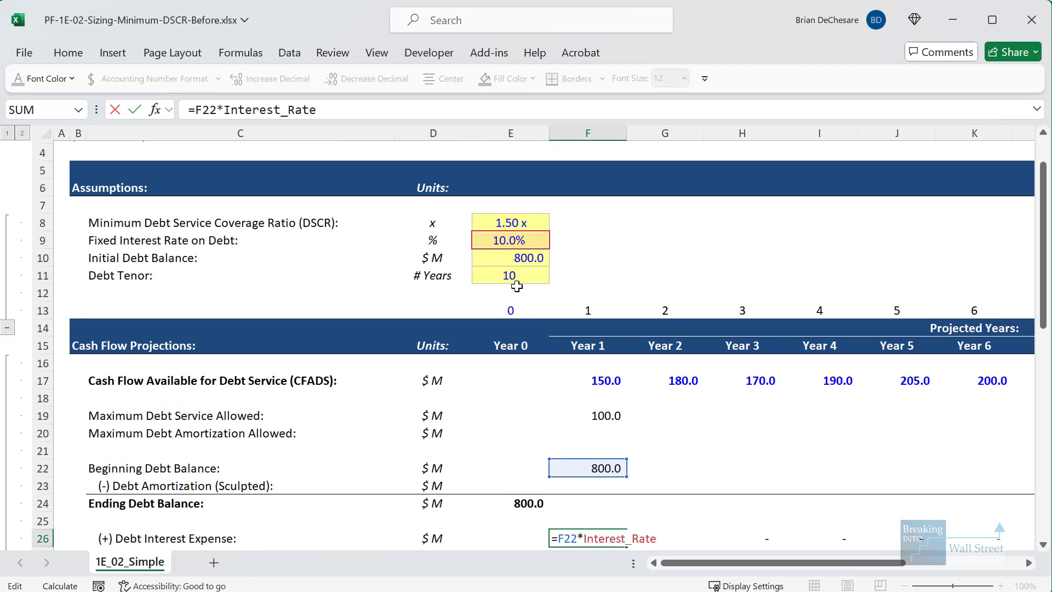
pyautogui.moveTo(474, 234); pyautogui.dragTo(545, 257)
pyautogui.moveTo(504, 483); pyautogui.dragTo(555, 512)
pyautogui.press('Escape')
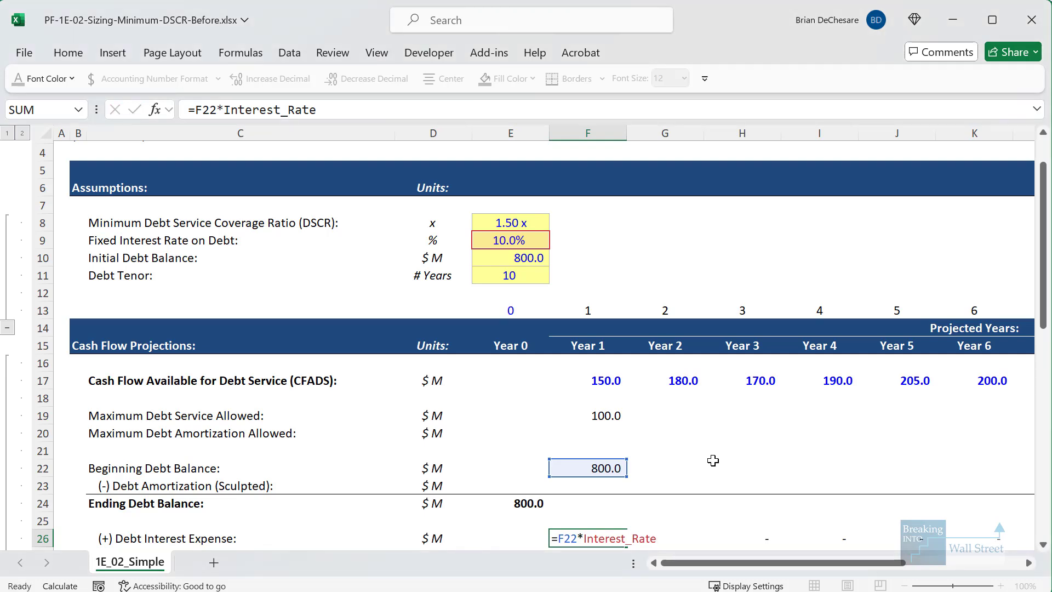
# Calculate the Year 1 Maximum Debt Amortization Allowed in F20 with =MAX(0,F19-F26).
pyautogui.click(587, 433)
pyautogui.scroll(-2, 518, 459)
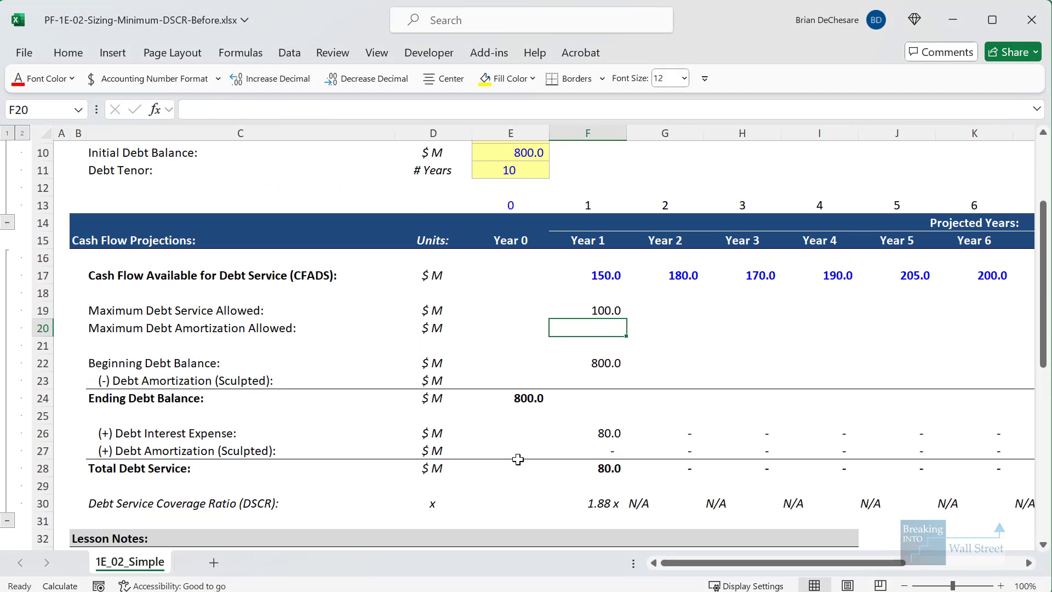
pyautogui.write('=MAX(')
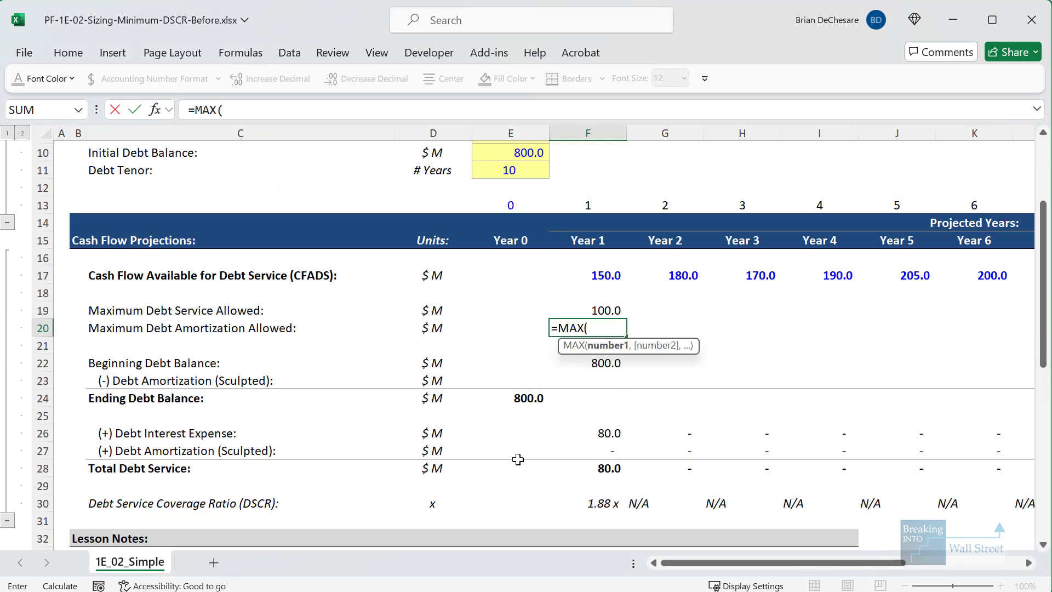
pyautogui.write('0,')
pyautogui.press('Up')
pyautogui.write('-')
pyautogui.press('Down')
pyautogui.press('Down')
pyautogui.press('Down')
pyautogui.press('Down')
pyautogui.press('Down')
pyautogui.press('Down')
pyautogui.write(')')
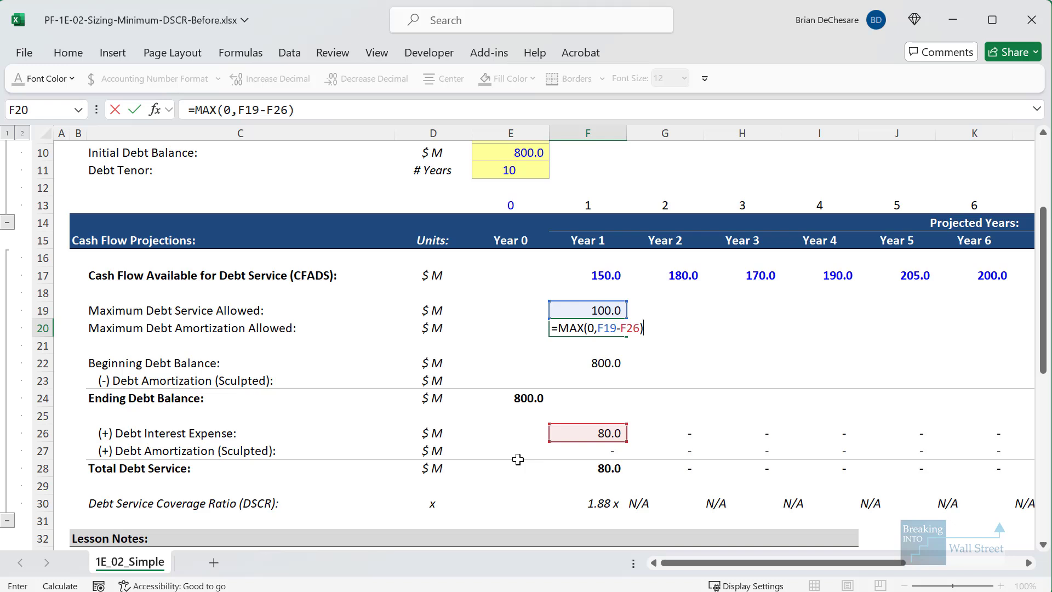
pyautogui.press('Return')
# Calculate the Year 1 sculpted Debt Amortization in F23 with =-MIN(F22,F20).
pyautogui.press('Down')
pyautogui.press('Down')
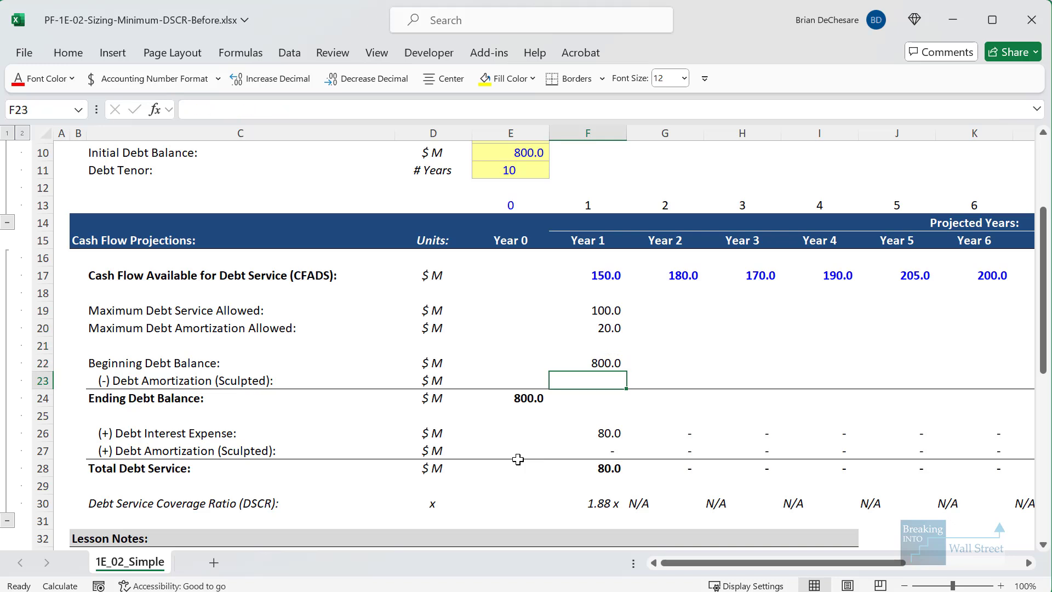
pyautogui.write('=')
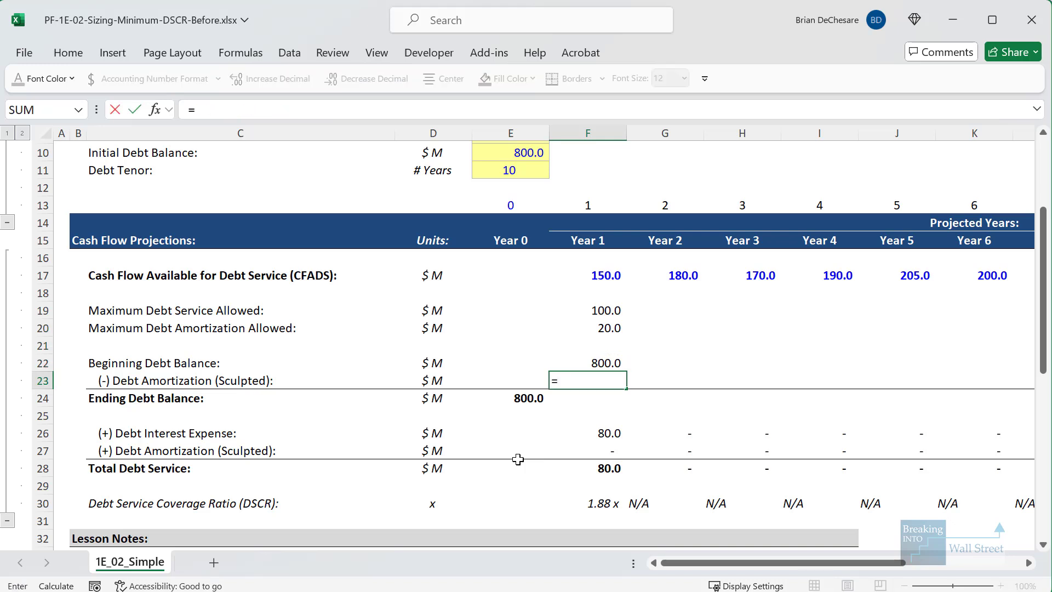
pyautogui.write('-MIN(')
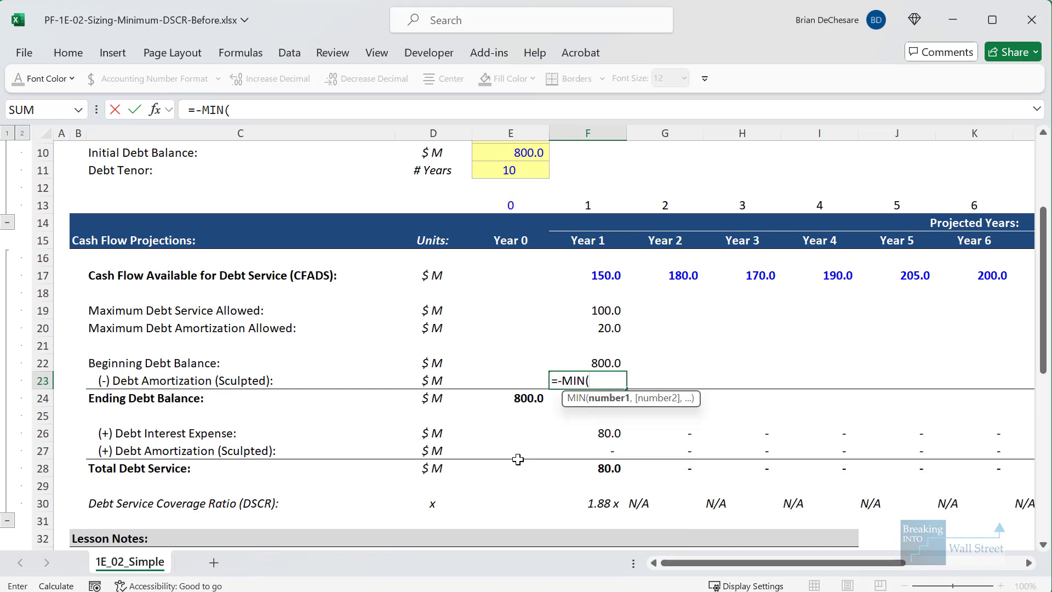
pyautogui.press('Up')
pyautogui.write(',')
pyautogui.press('Up')
pyautogui.press('Up')
pyautogui.press('Up')
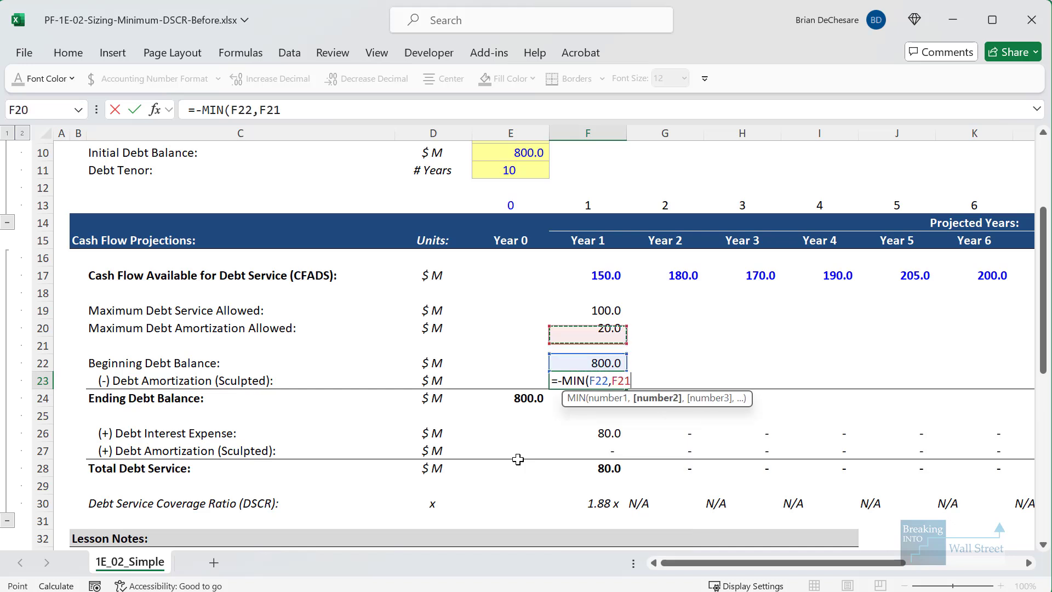
pyautogui.write(')')
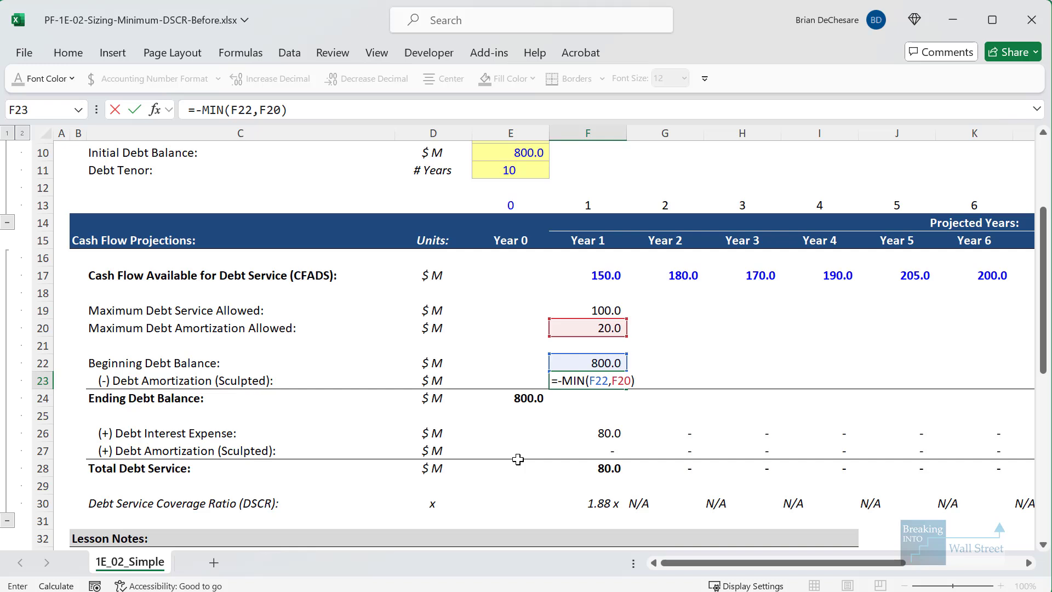
pyautogui.press('Return')
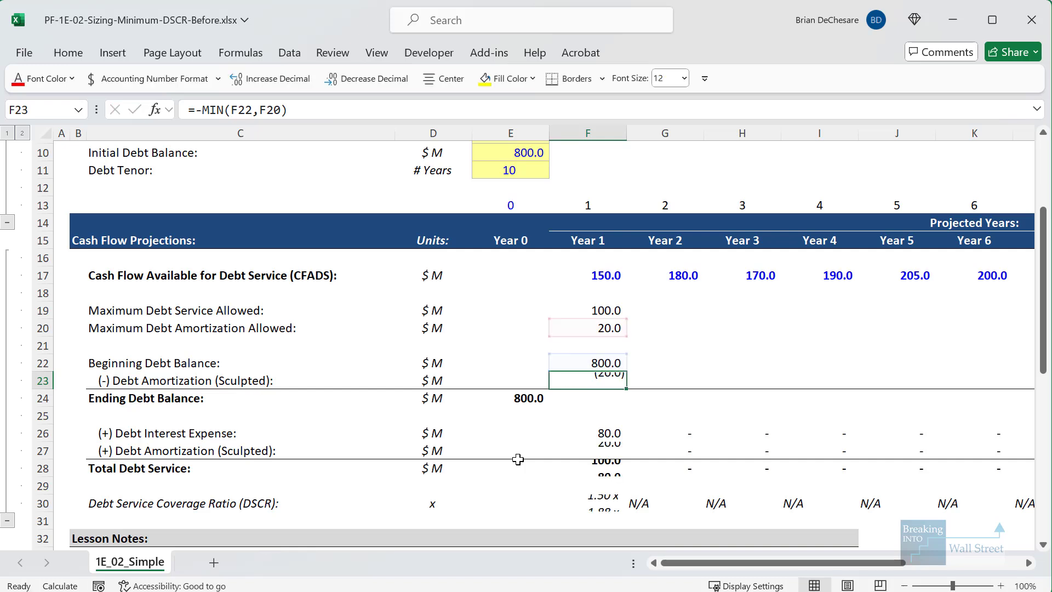
# Calculate the Year 1 Ending Debt Balance in F24 with =SUM(F22:F23).
pyautogui.write('=SUM(')
pyautogui.press('Up')
pyautogui.hotkey('shift', 'Up')
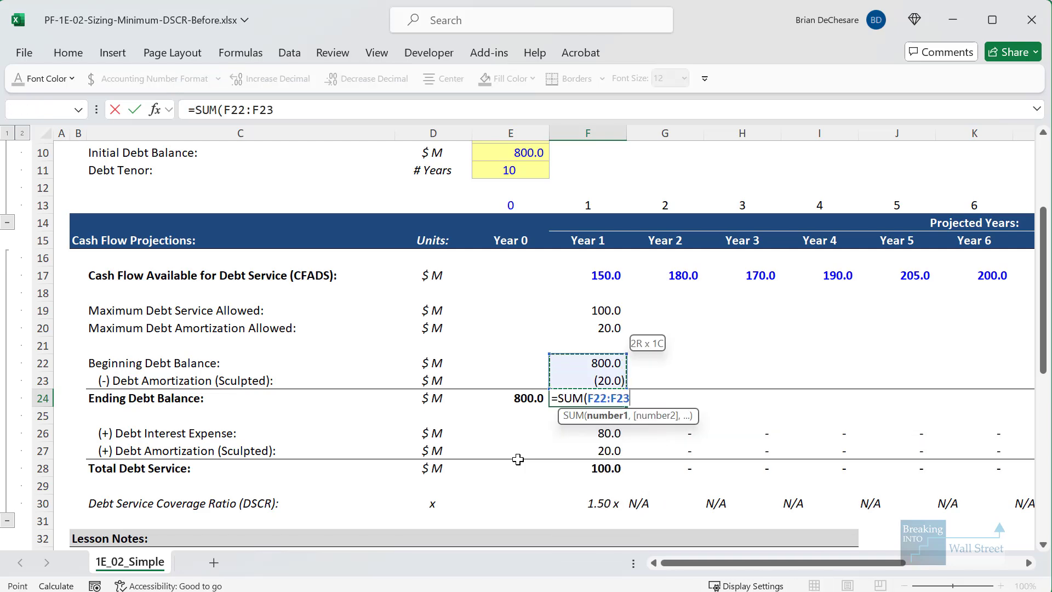
pyautogui.hotkey('ctrl', 'Return')
# Copy the Year 1 formulas in F19:F24 and paste only the formulas across all years through Year 11.
pyautogui.hotkey('shift', 'Up')
pyautogui.hotkey('shift', 'Up')
pyautogui.hotkey('shift', 'Up')
pyautogui.hotkey('shift', 'Up')
pyautogui.hotkey('shift', 'Up')
pyautogui.hotkey('ctrl', 'c')
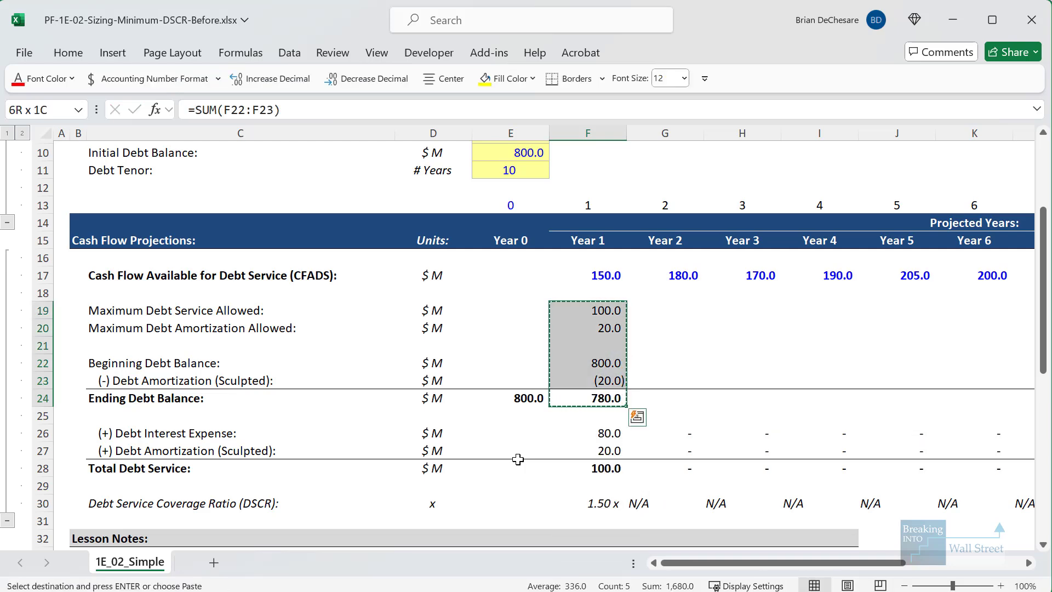
pyautogui.hotkey('shift', 'Right')
pyautogui.hotkey('shift', 'Right')
pyautogui.hotkey('shift', 'Right')
pyautogui.hotkey('shift', 'Right')
pyautogui.hotkey('shift', 'Right')
pyautogui.hotkey('shift', 'Right')
pyautogui.hotkey('shift', 'Right')
pyautogui.hotkey('shift', 'Right')
pyautogui.hotkey('shift', 'Right')
pyautogui.hotkey('shift', 'Right')
pyautogui.hotkey('ctrl', 'alt', 'v')
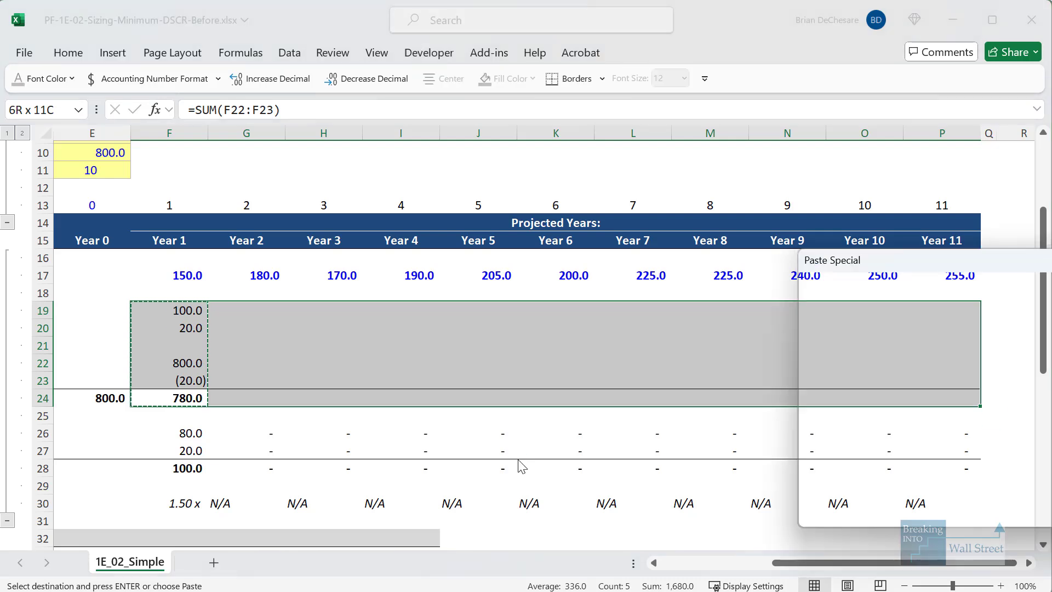
pyautogui.press('f')
pyautogui.press('Return')
pyautogui.press('Escape')
pyautogui.press('Right')
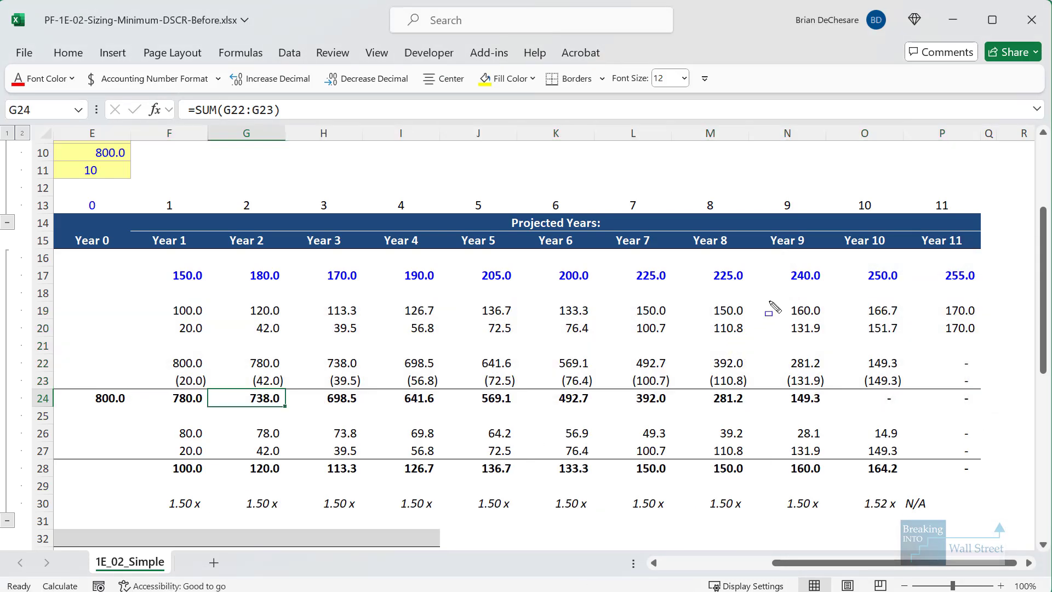
# Check the Year 10 debt schedule and the Debt Service Coverage Ratios for Years 1 to 9.
pyautogui.moveTo(841, 257); pyautogui.dragTo(927, 418)
pyautogui.press('Escape')
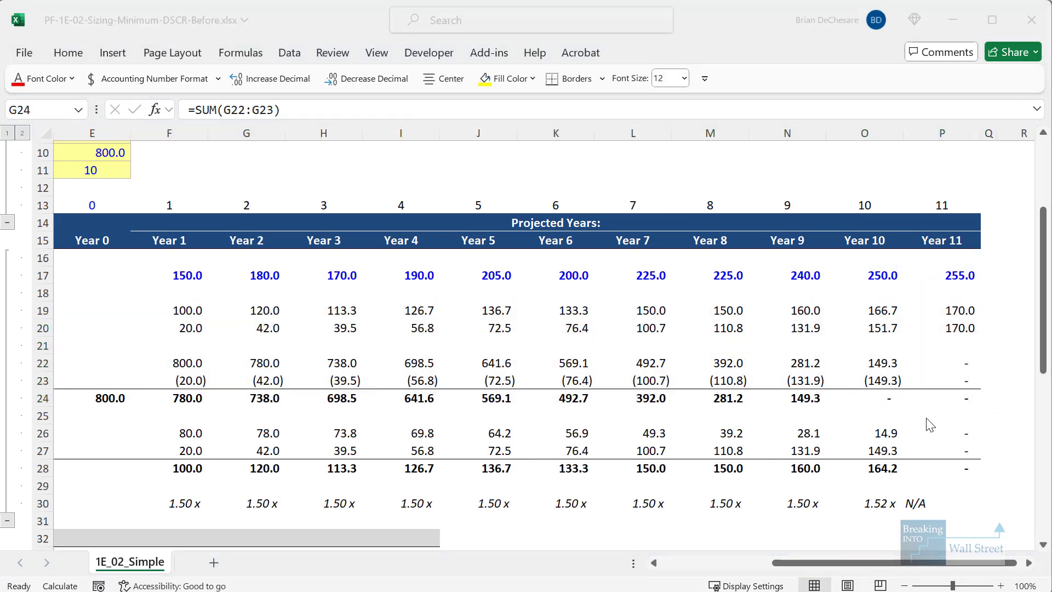
pyautogui.moveTo(187, 503); pyautogui.dragTo(797, 504)
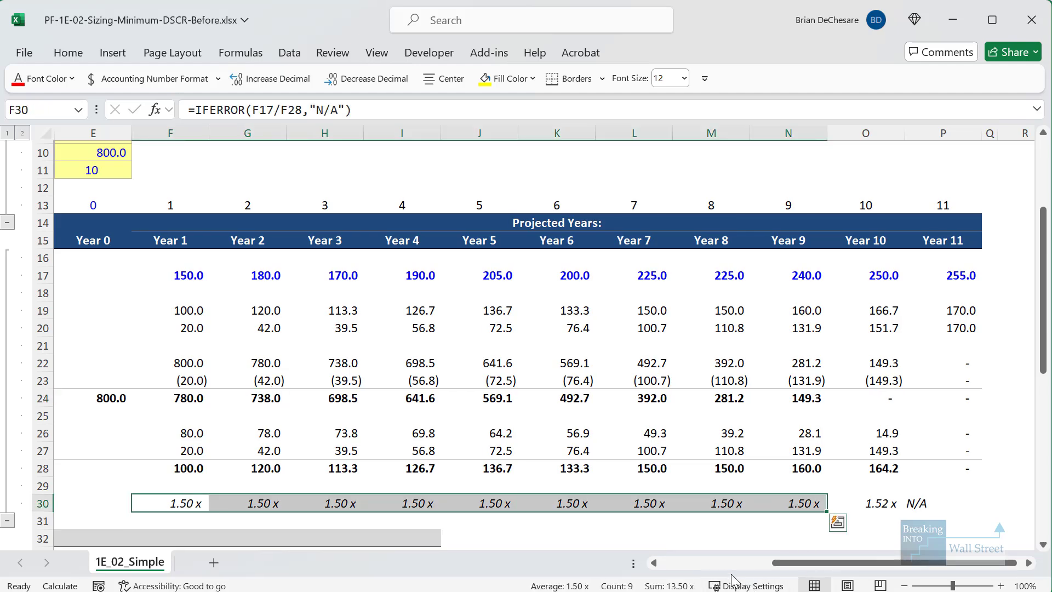
pyautogui.hscroll(-5, 807, 554)
pyautogui.click(686, 419)
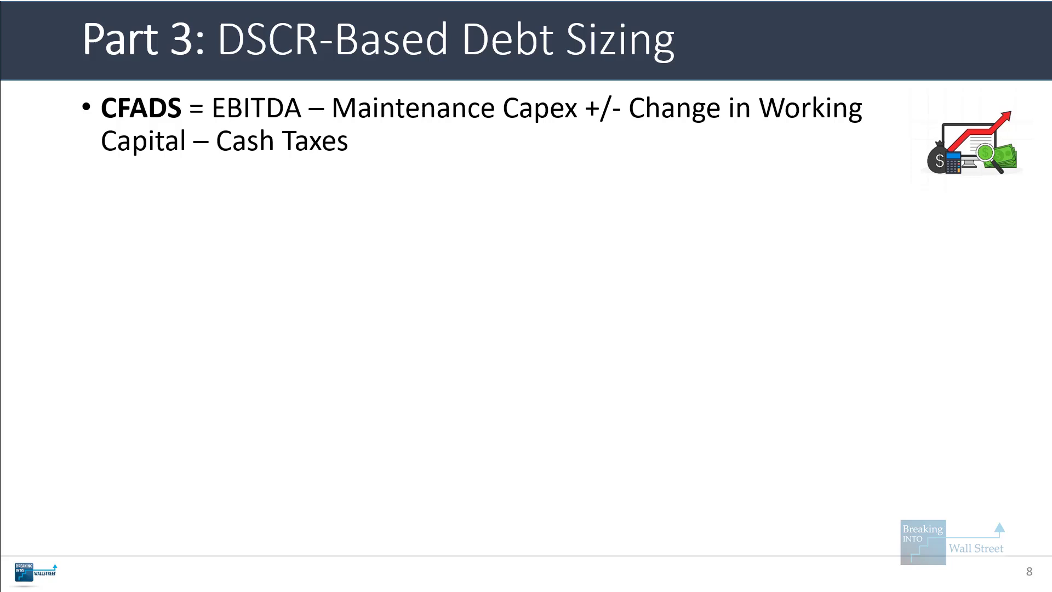
pyautogui.press('Right')
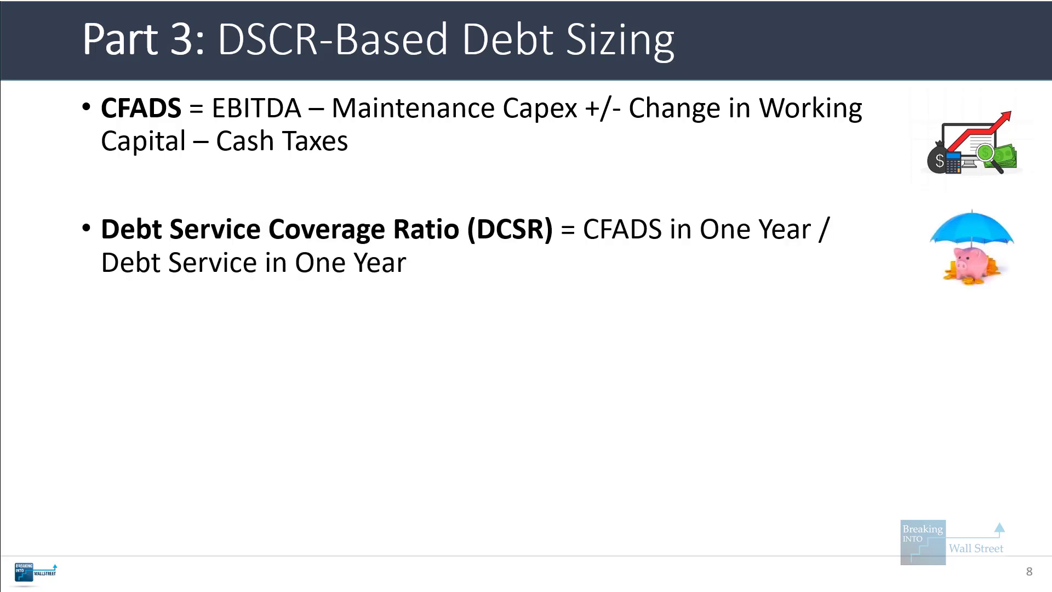
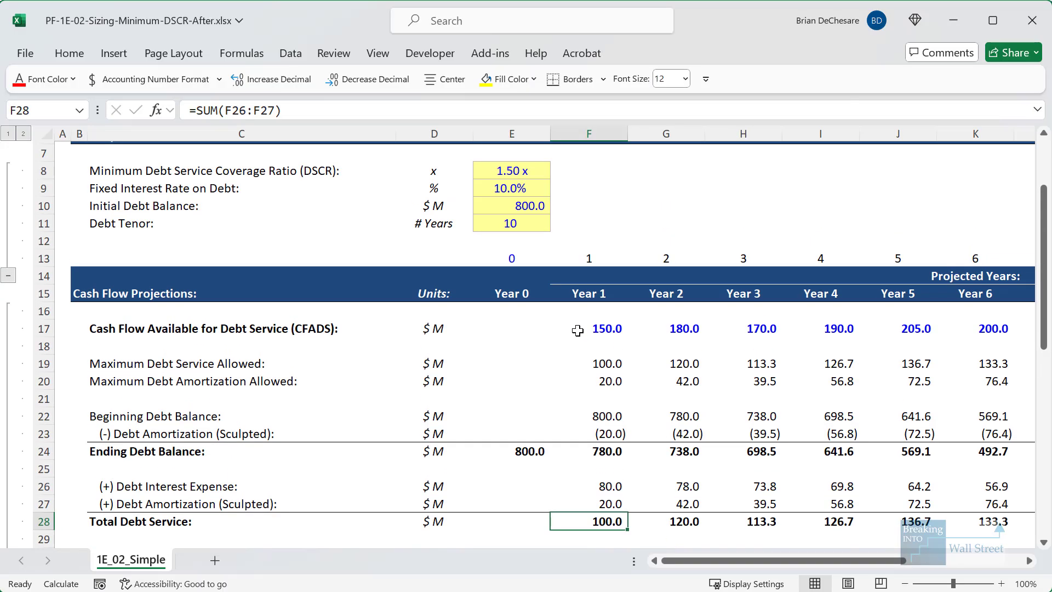
# Examine the Year 1 Maximum Debt Amortization formula and follow the debt balance across to the Year 10 repayment.
pyautogui.click(568, 341)
pyautogui.click(583, 376)
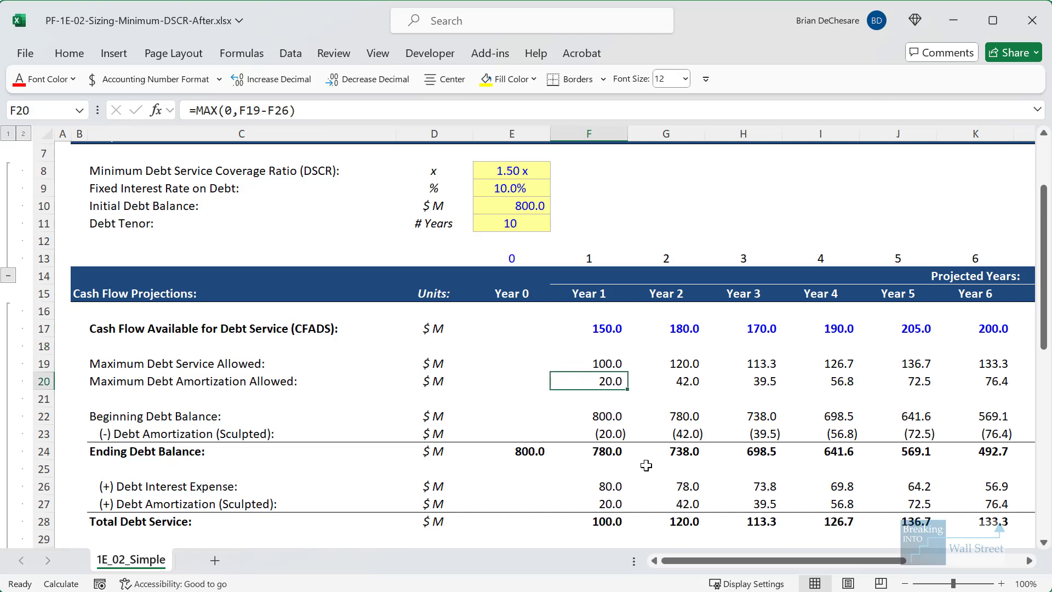
pyautogui.press('Down')
pyautogui.press('Down')
pyautogui.press('Right')
pyautogui.press('Right')
pyautogui.press('Right')
pyautogui.press('Right')
pyautogui.press('Right')
pyautogui.press('Right')
pyautogui.press('Right')
pyautogui.press('Right')
pyautogui.press('Right')
pyautogui.press('Right')
pyautogui.press('Right')
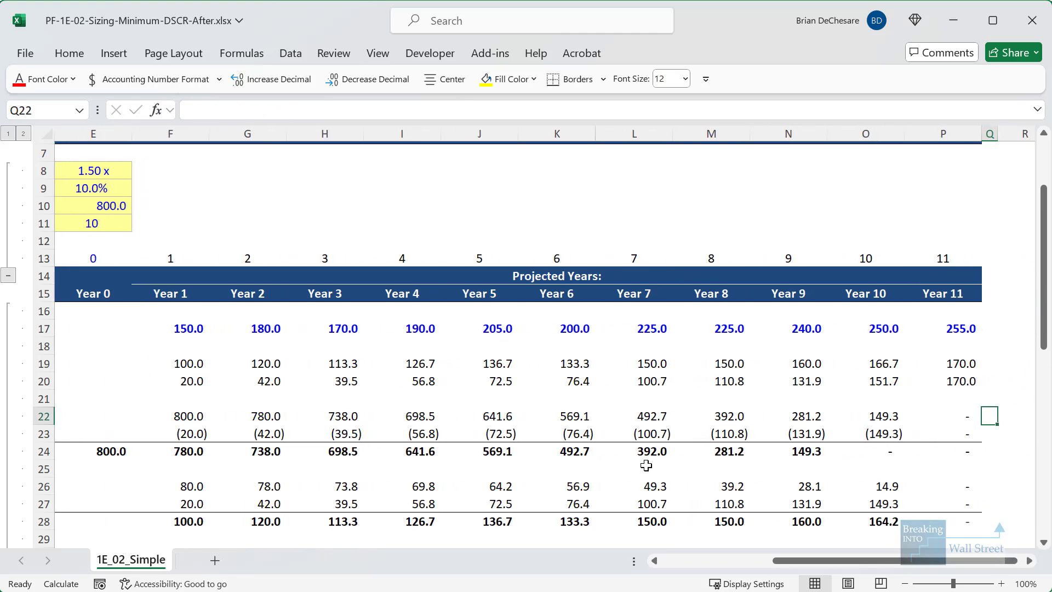
pyautogui.press('Right')
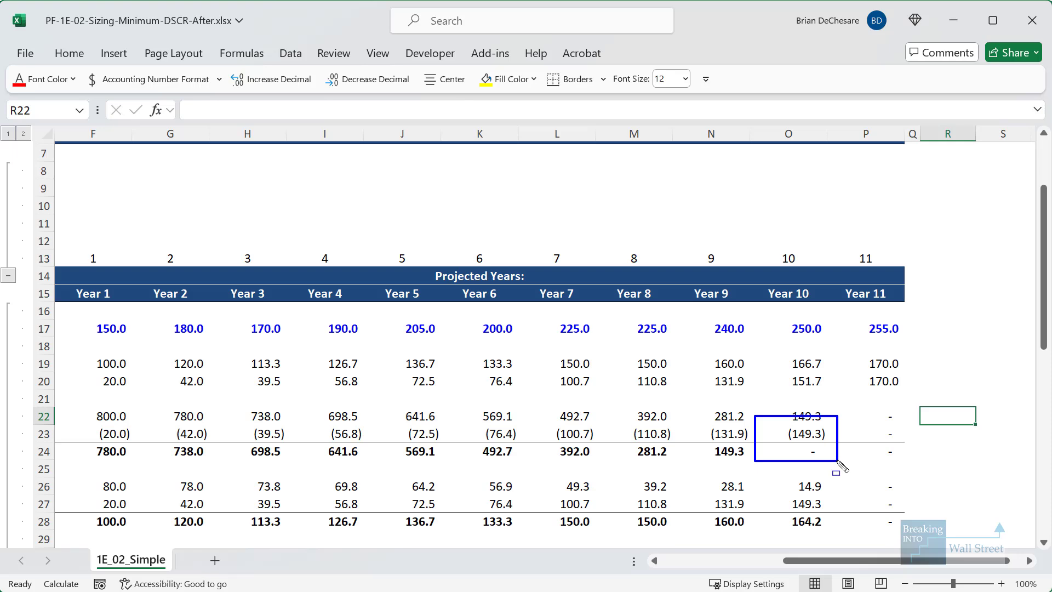
# Review the Debt Service Coverage Ratio row from Year 10 back to Year 1 and the Year 1 Ending Debt Balance.
pyautogui.scroll(-1, 844, 493)
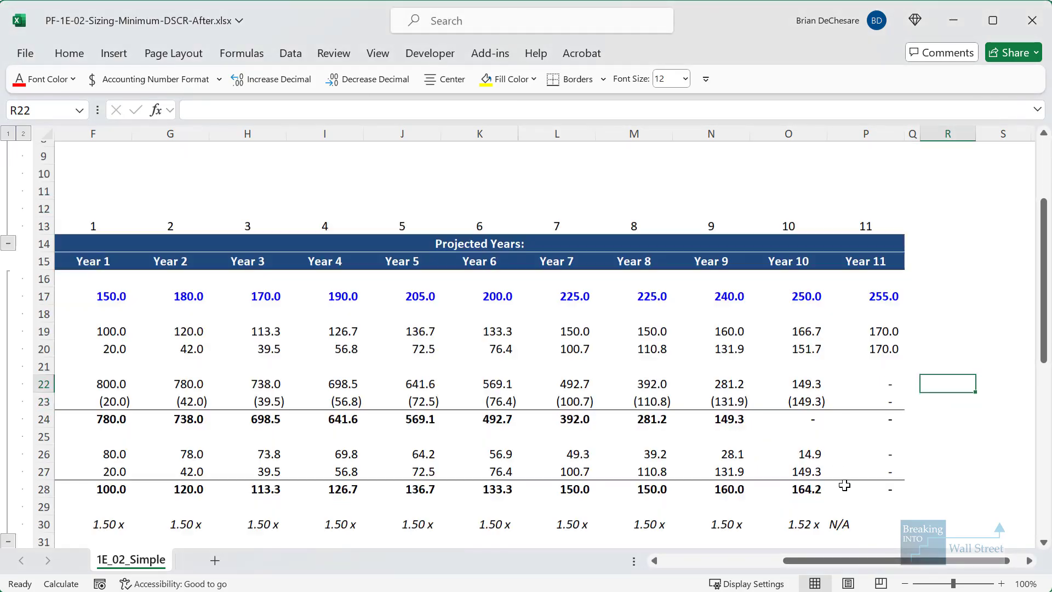
pyautogui.click(831, 514)
pyautogui.click(912, 486)
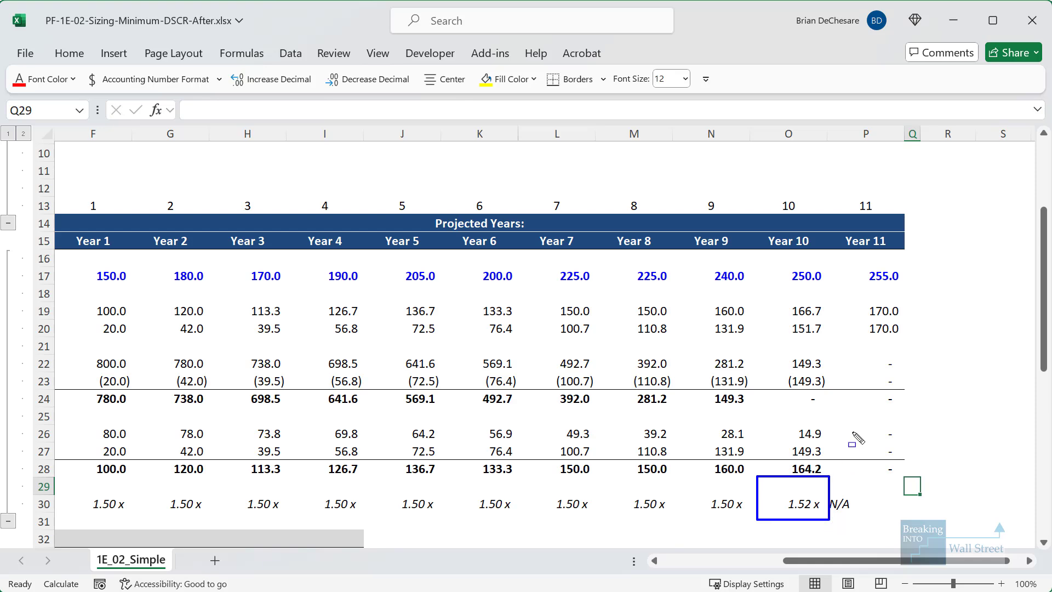
pyautogui.scroll(-1, 838, 434)
pyautogui.moveTo(805, 451); pyautogui.dragTo(603, 451)
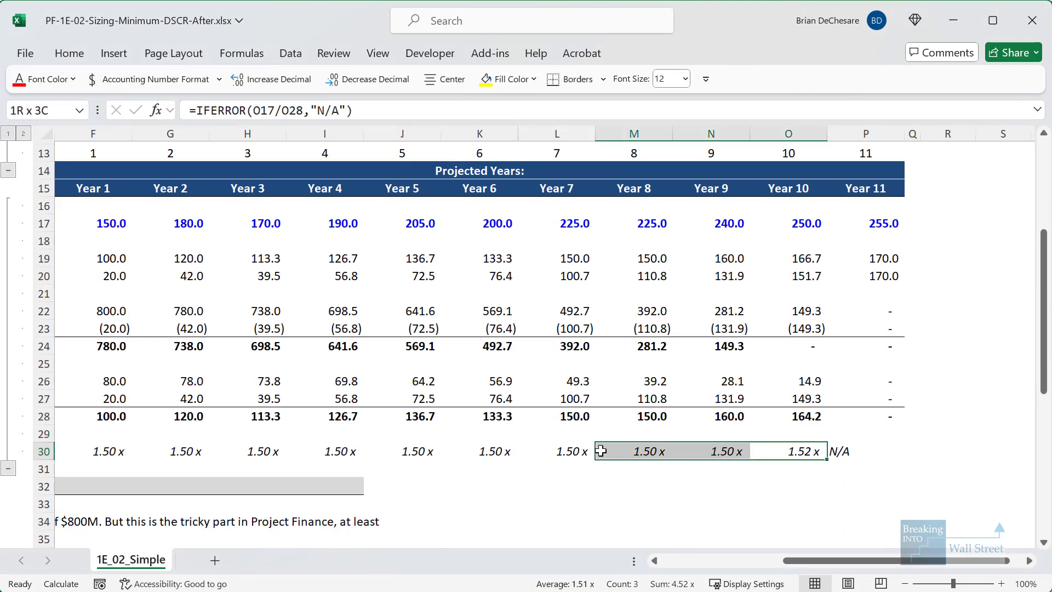
pyautogui.click(665, 560)
pyautogui.click(223, 447)
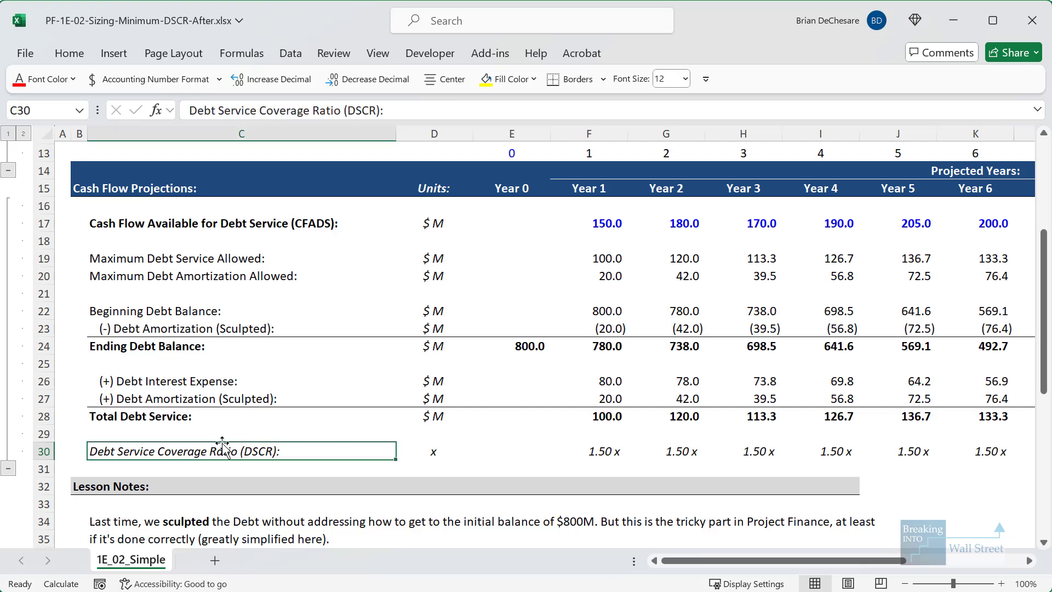
pyautogui.scroll(2, 242, 432)
pyautogui.scroll(-1, 244, 418)
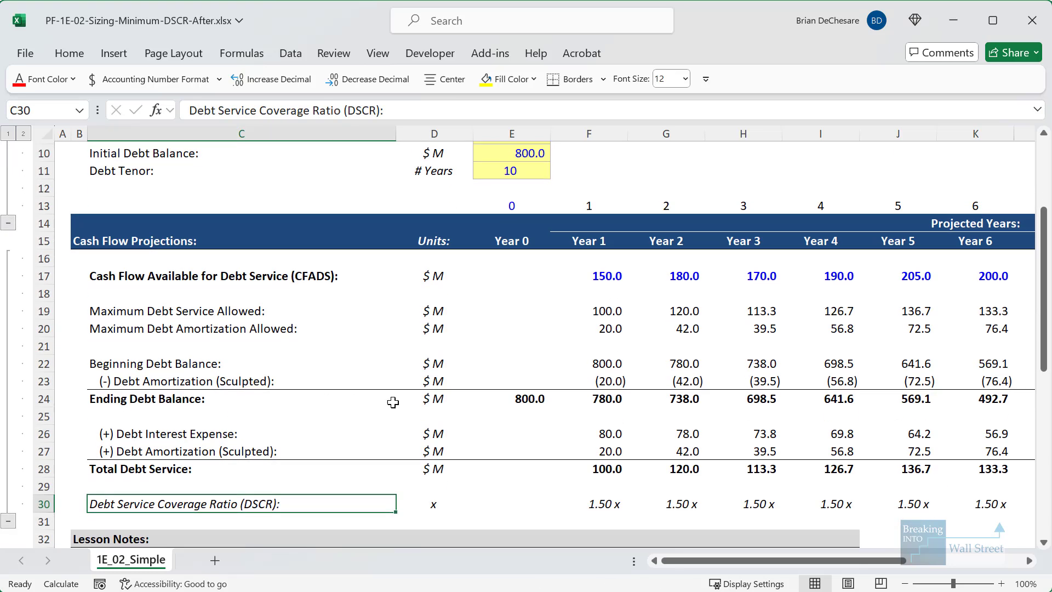
pyautogui.click(620, 396)
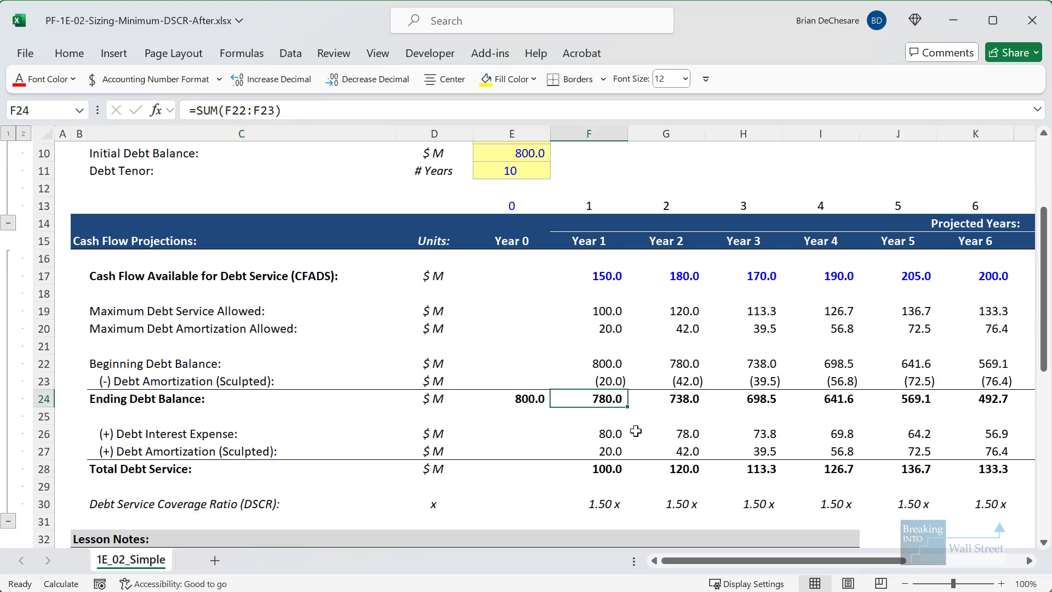
# Set the Initial Debt Balance to 850 and check the debt balances in the final projected years.
pyautogui.click(567, 256)
pyautogui.scroll(3, 567, 256)
pyautogui.click(534, 208)
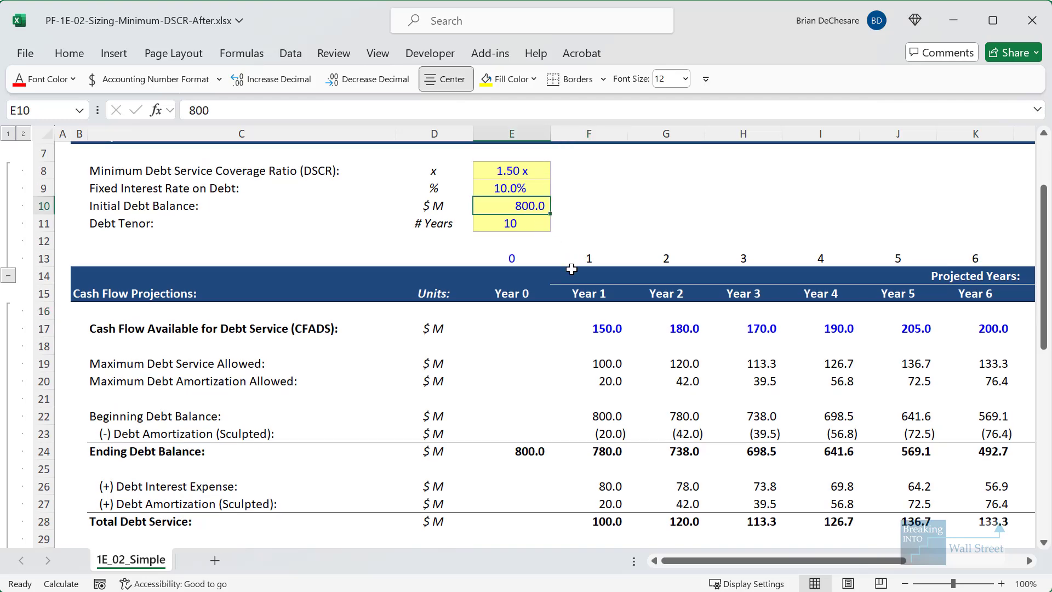
pyautogui.write('850')
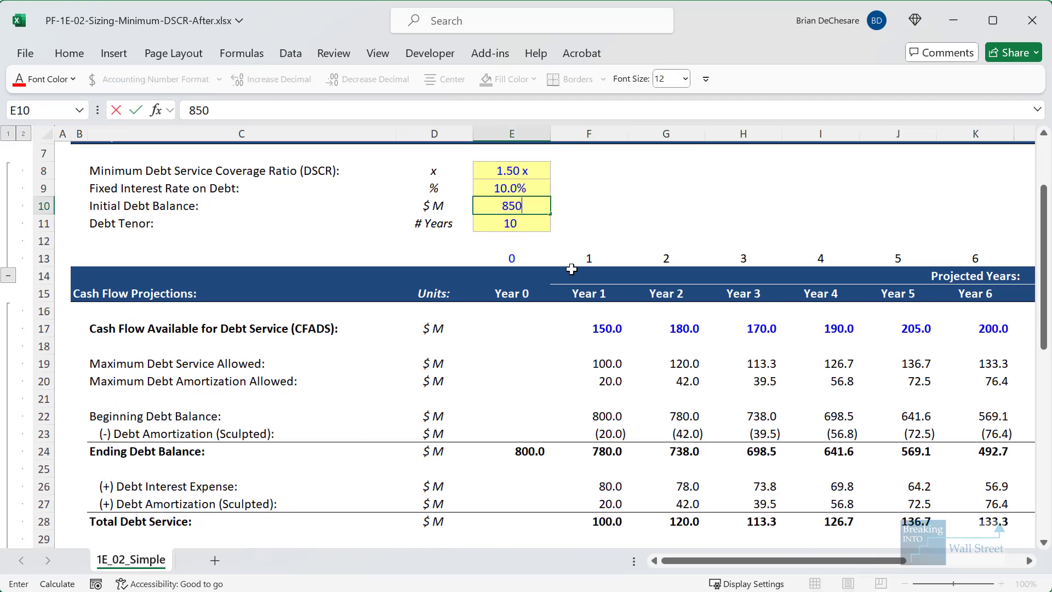
pyautogui.hotkey('ctrl', 'Return')
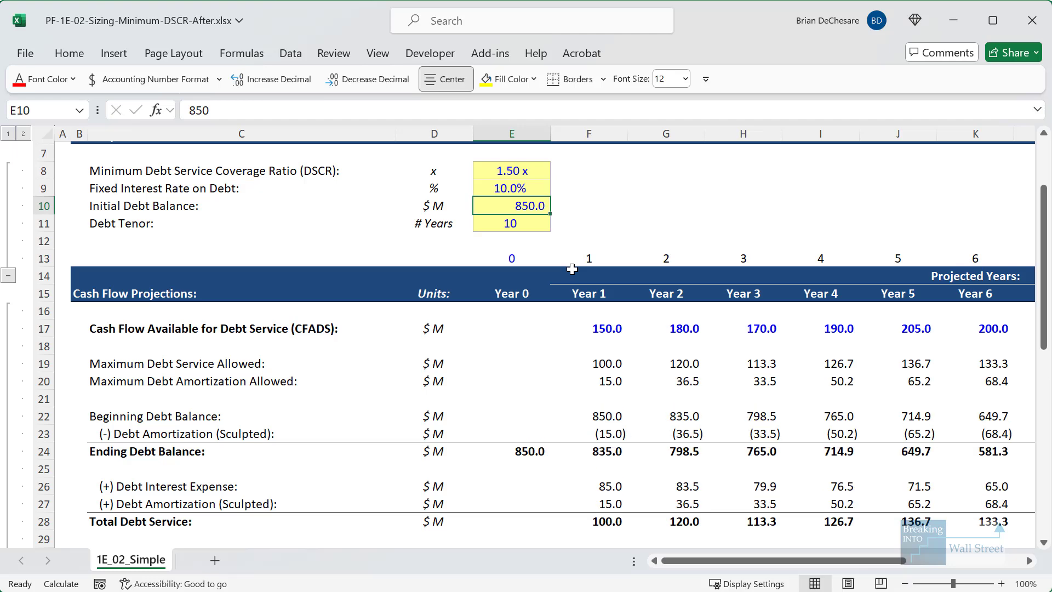
pyautogui.moveTo(772, 560); pyautogui.dragTo(864, 557)
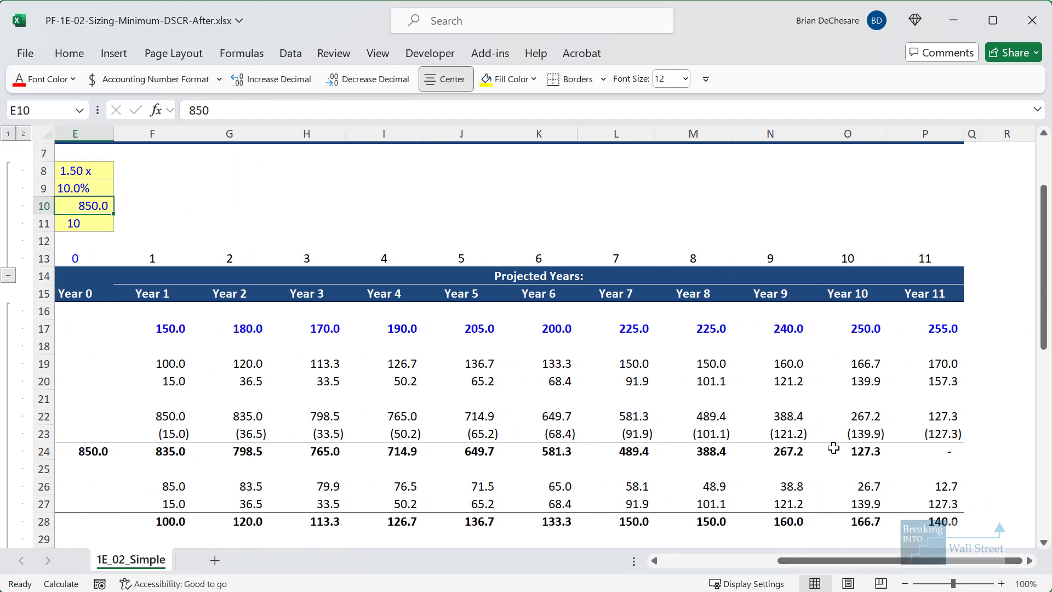
# Check the Year 10 Ending Debt Balance in the debt schedule.
pyautogui.scroll(-1, 767, 416)
pyautogui.moveTo(820, 381); pyautogui.dragTo(905, 413)
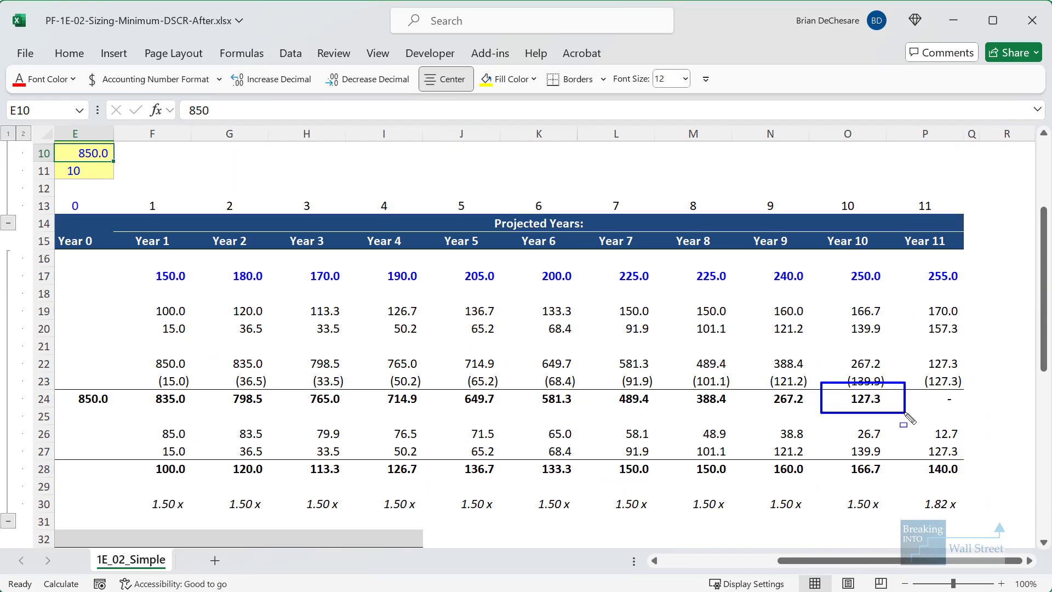
pyautogui.press('Escape')
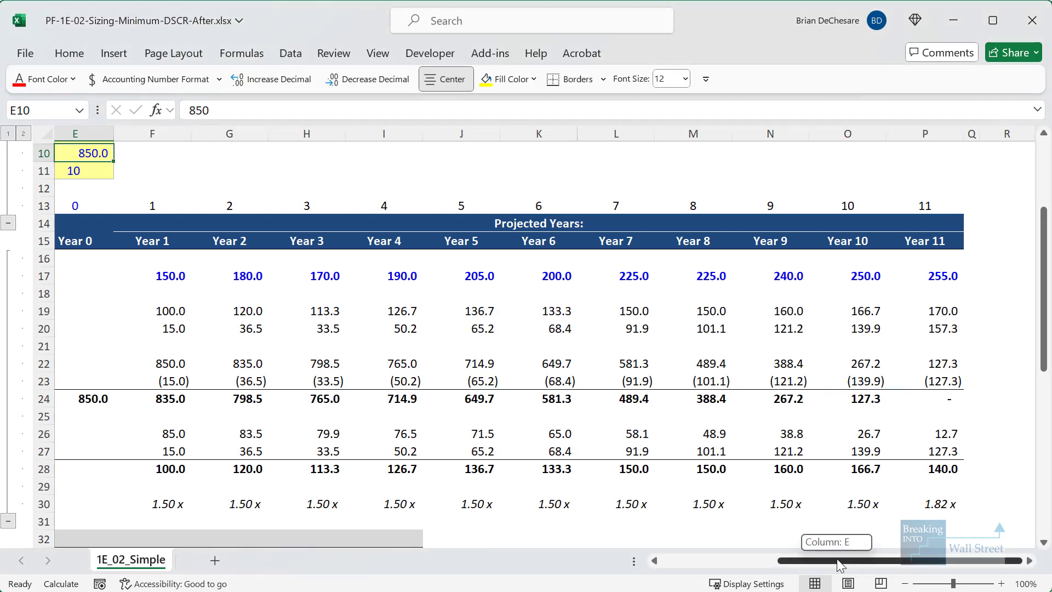
# Follow the Debt Interest Expense row across the projected years to Year 10.
pyautogui.moveTo(837, 558); pyautogui.dragTo(723, 557)
pyautogui.scroll(1, 608, 185)
pyautogui.click(608, 184)
pyautogui.scroll(-1, 608, 184)
pyautogui.click(667, 483)
pyautogui.press('Right')
pyautogui.press('Right')
pyautogui.press('Right')
pyautogui.press('Right')
pyautogui.press('Right')
pyautogui.press('Right')
pyautogui.press('Right')
pyautogui.press('Right')
pyautogui.press('Right')
pyautogui.press('Right')
pyautogui.press('Right')
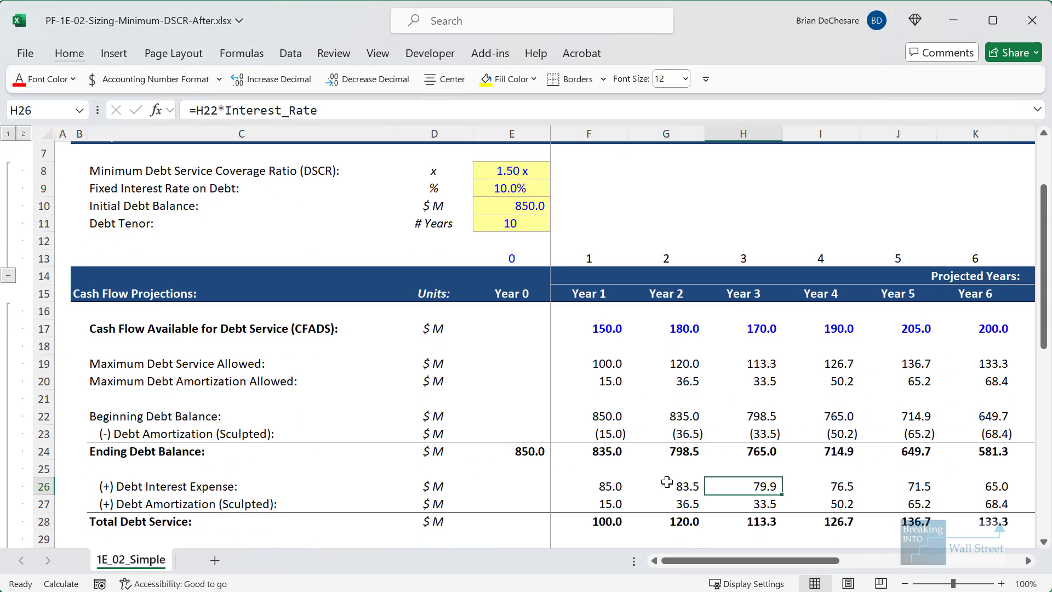
pyautogui.press('Left')
pyautogui.press('Left')
pyautogui.press('Left')
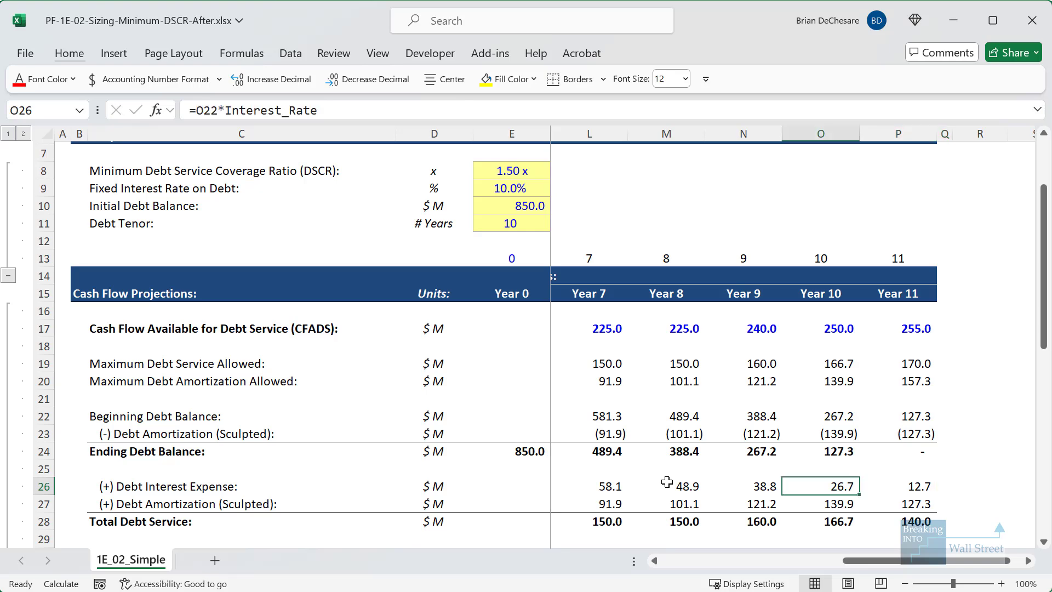
# Use Goal Seek to bring the Year 10 Ending Debt Balance (O24) to 0 by changing the Initial Debt Balance (E10), and accept the result.
pyautogui.press('Up')
pyautogui.press('Up')
pyautogui.press('alt')
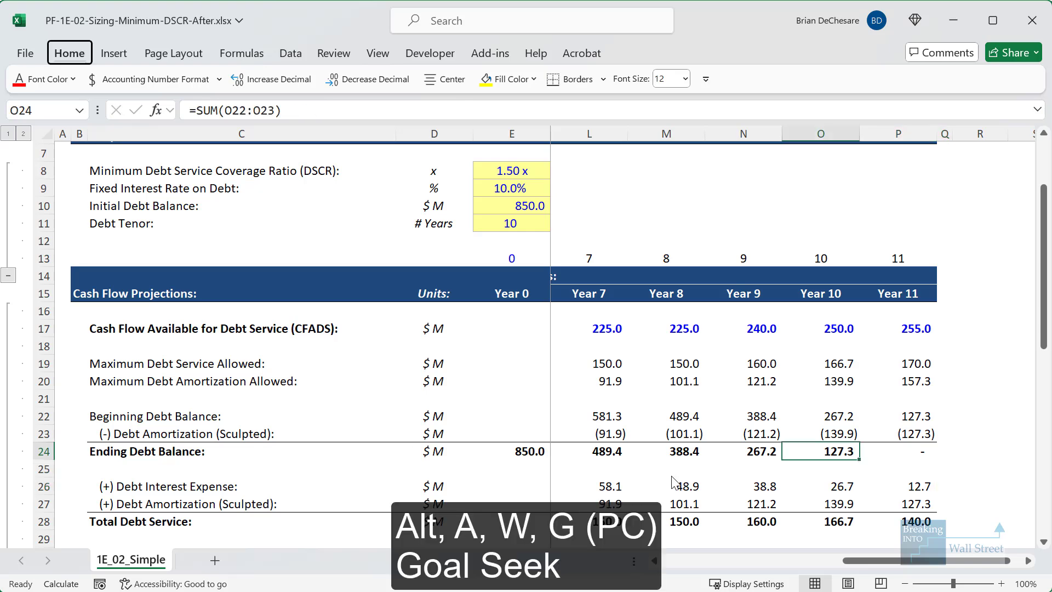
pyautogui.press('a')
pyautogui.press('w')
pyautogui.press('g')
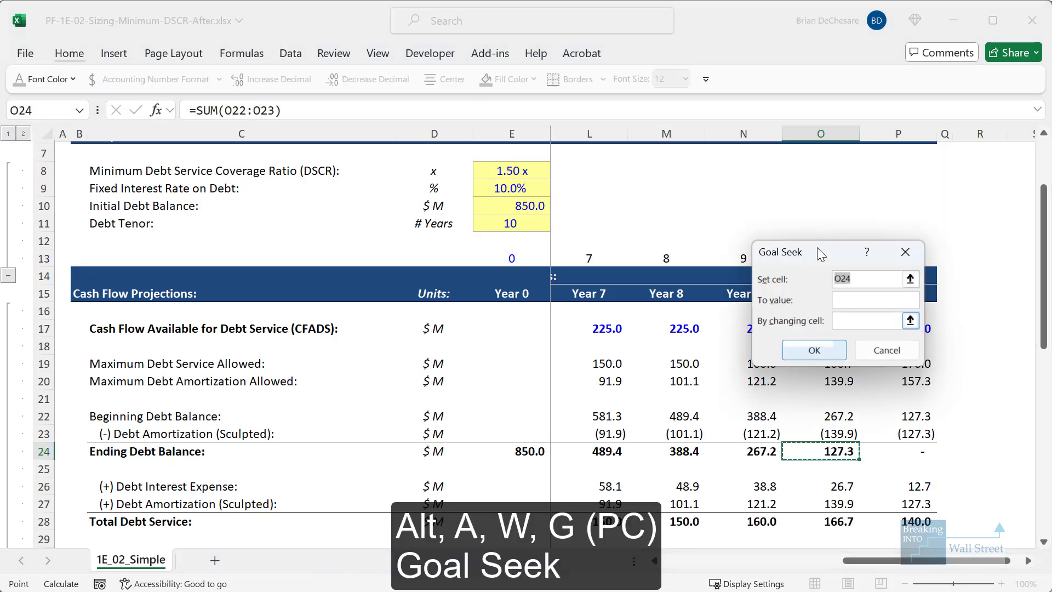
pyautogui.moveTo(820, 253); pyautogui.dragTo(624, 268)
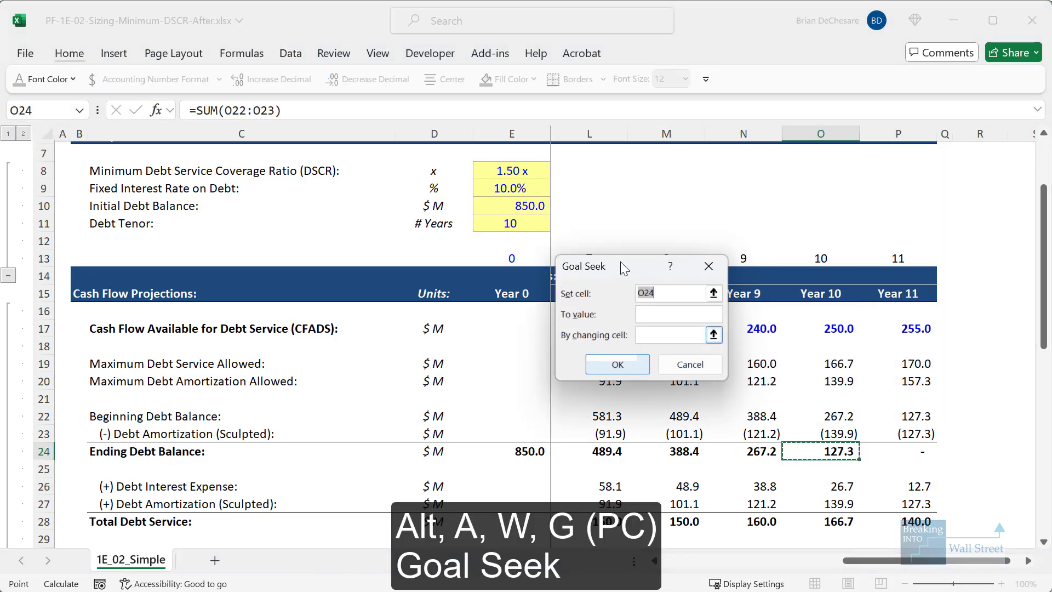
pyautogui.click(652, 314)
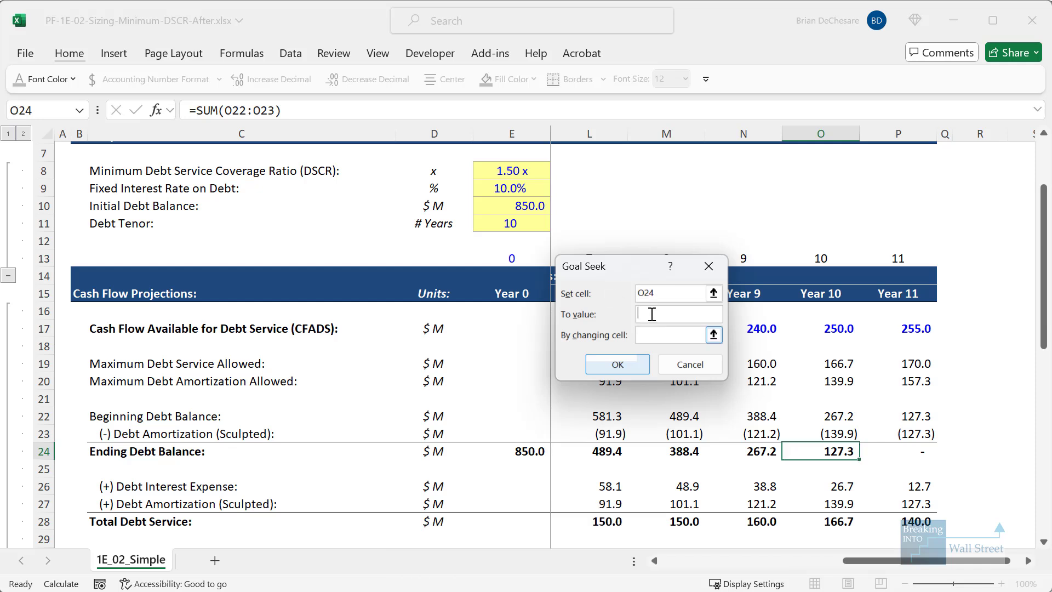
pyautogui.click(714, 334)
pyautogui.click(529, 206)
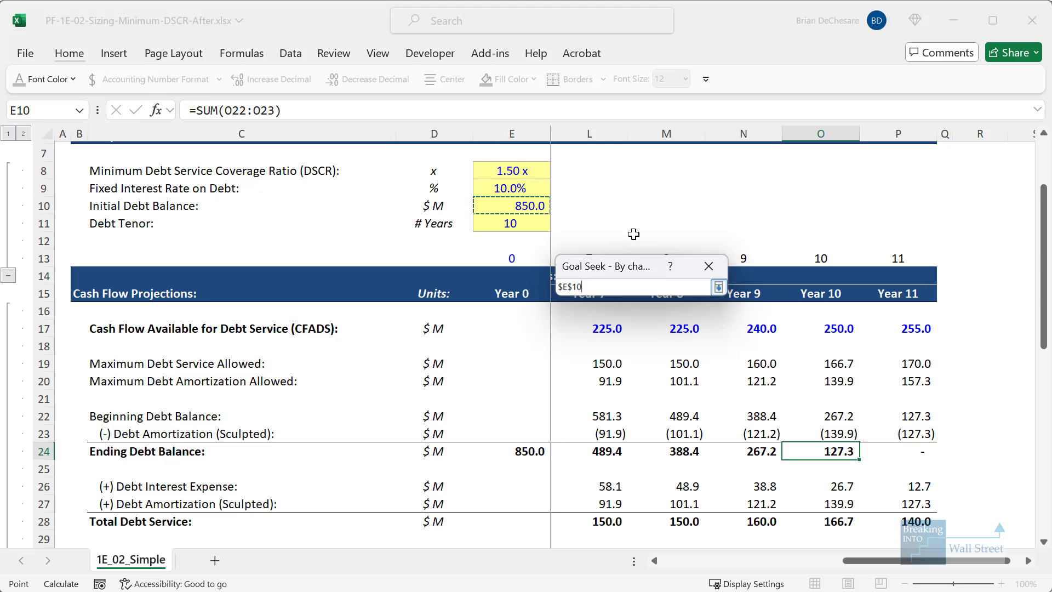
pyautogui.press('Return')
pyautogui.press('Return')
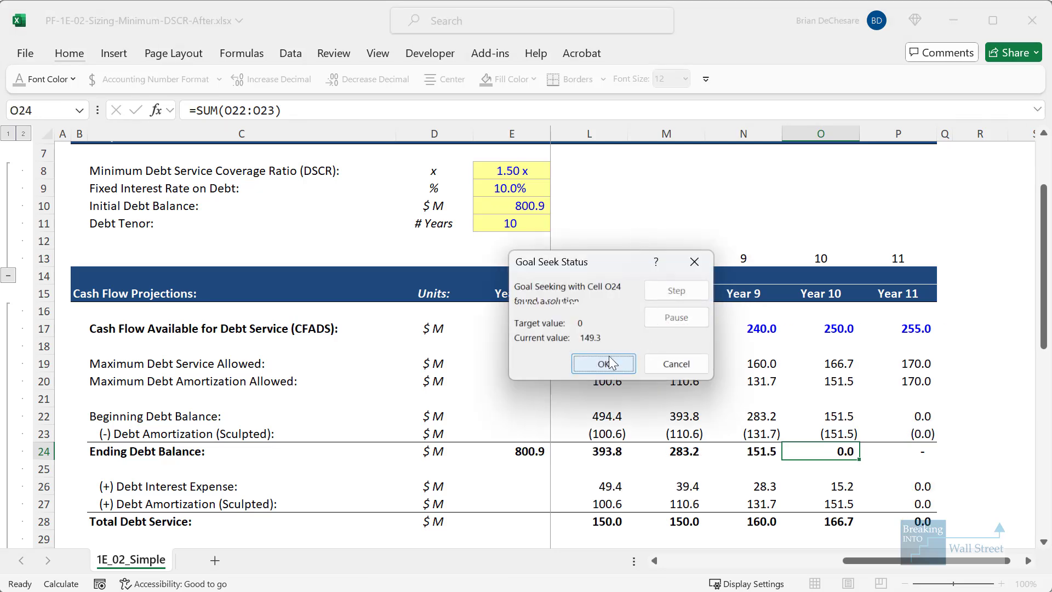
pyautogui.click(607, 364)
# Review the Year 10 beginning balance, amortization and ending balance, and the solved Initial Debt Balance.
pyautogui.moveTo(842, 410); pyautogui.dragTo(839, 456)
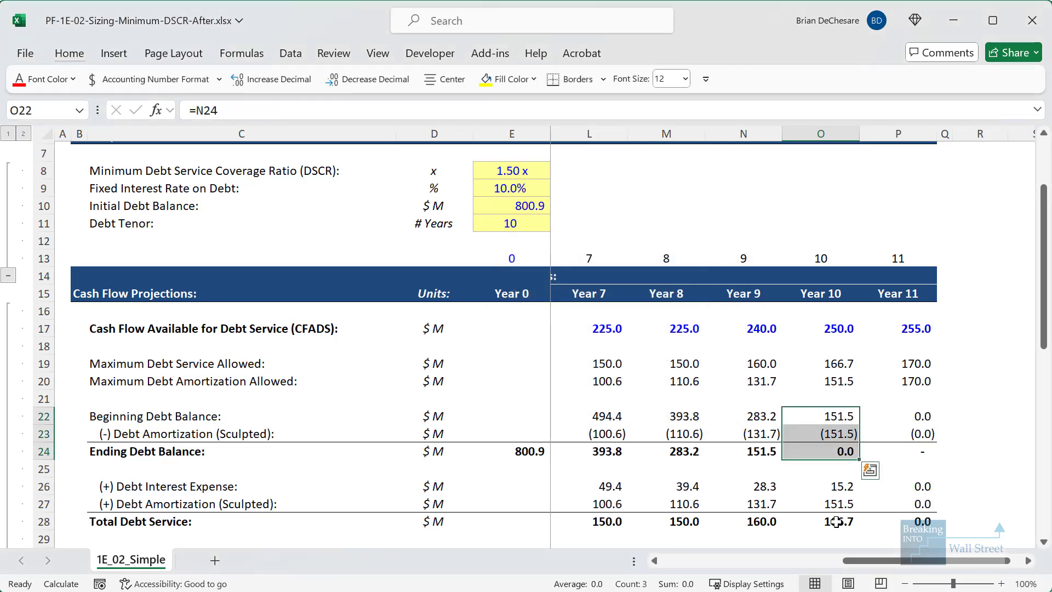
pyautogui.moveTo(805, 560); pyautogui.dragTo(730, 576)
pyautogui.click(434, 293)
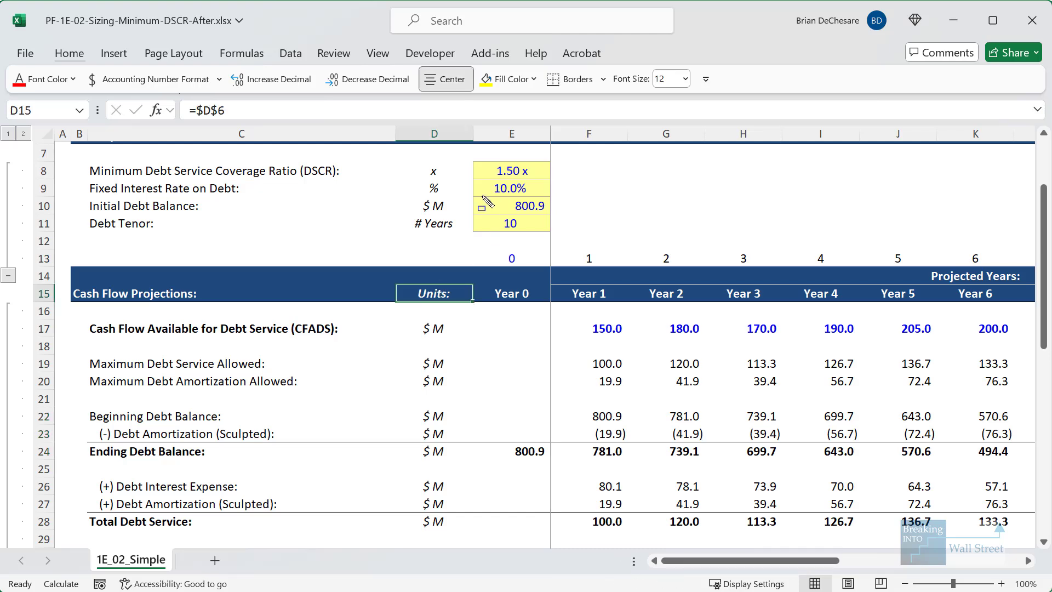
pyautogui.moveTo(471, 193); pyautogui.dragTo(569, 215)
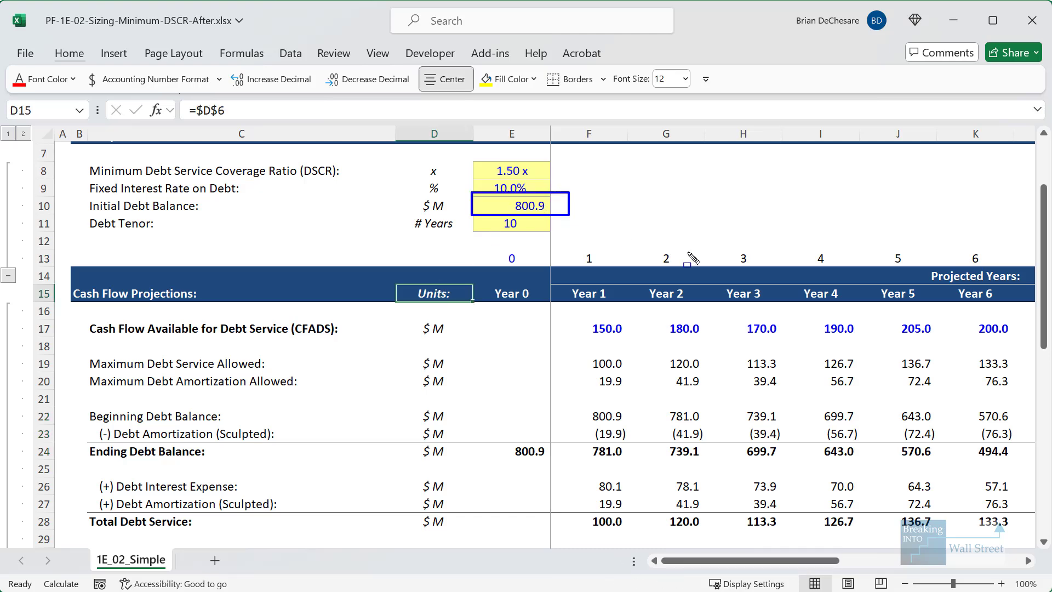
pyautogui.press('Escape')
# Check the Debt Service Coverage Ratios for Years 7 to 11 and return to the assumptions.
pyautogui.scroll(-1, 711, 518)
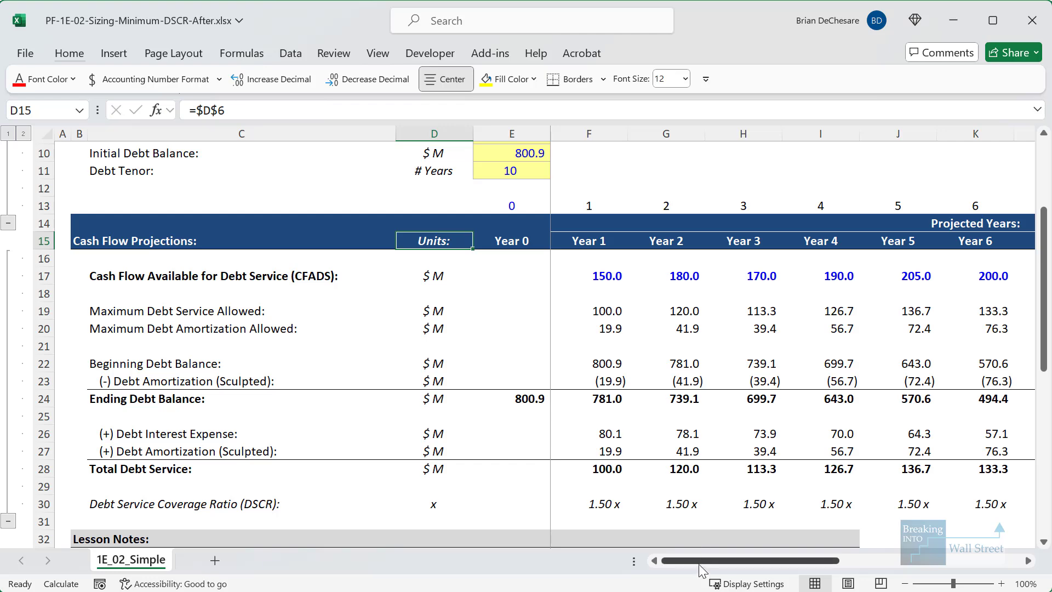
pyautogui.moveTo(701, 560); pyautogui.dragTo(866, 561)
pyautogui.scroll(-1, 969, 458)
pyautogui.click(970, 457)
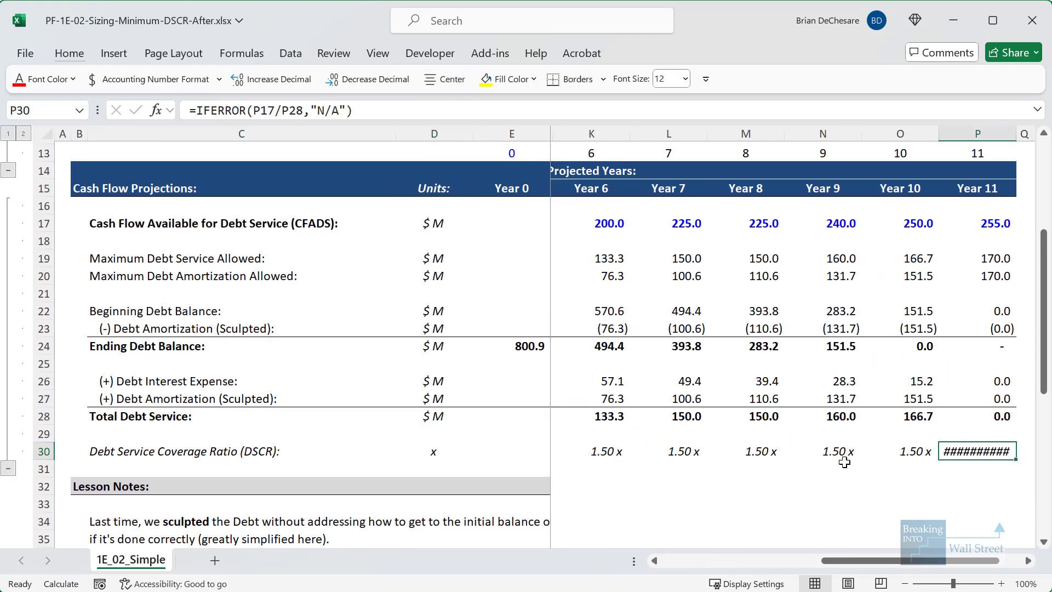
pyautogui.moveTo(642, 423); pyautogui.dragTo(956, 478)
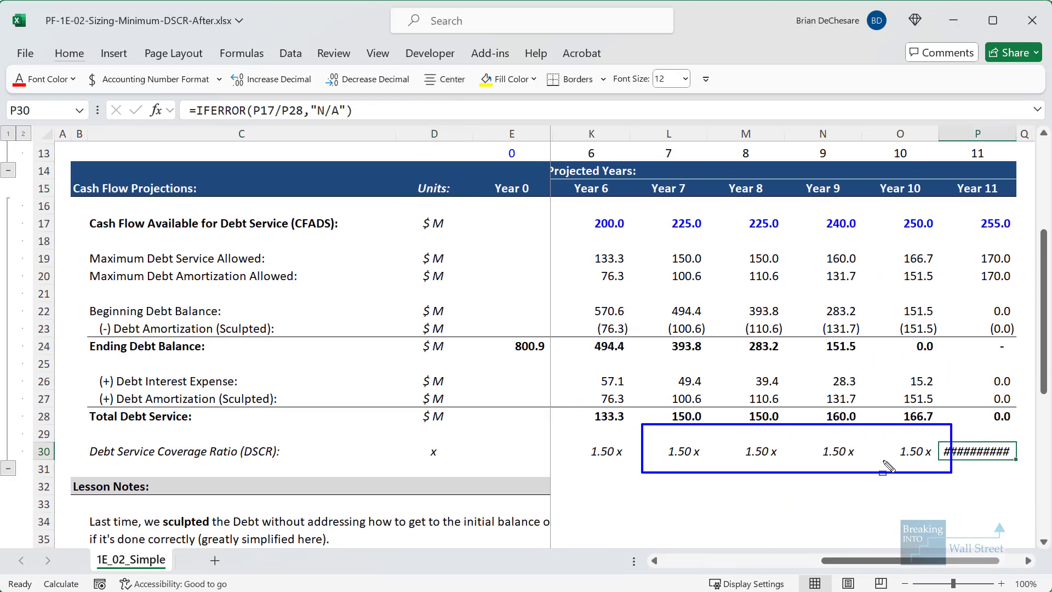
pyautogui.press('Escape')
pyautogui.click(688, 348)
pyautogui.moveTo(865, 560); pyautogui.dragTo(701, 560)
pyautogui.scroll(4, 635, 391)
pyautogui.click(327, 308)
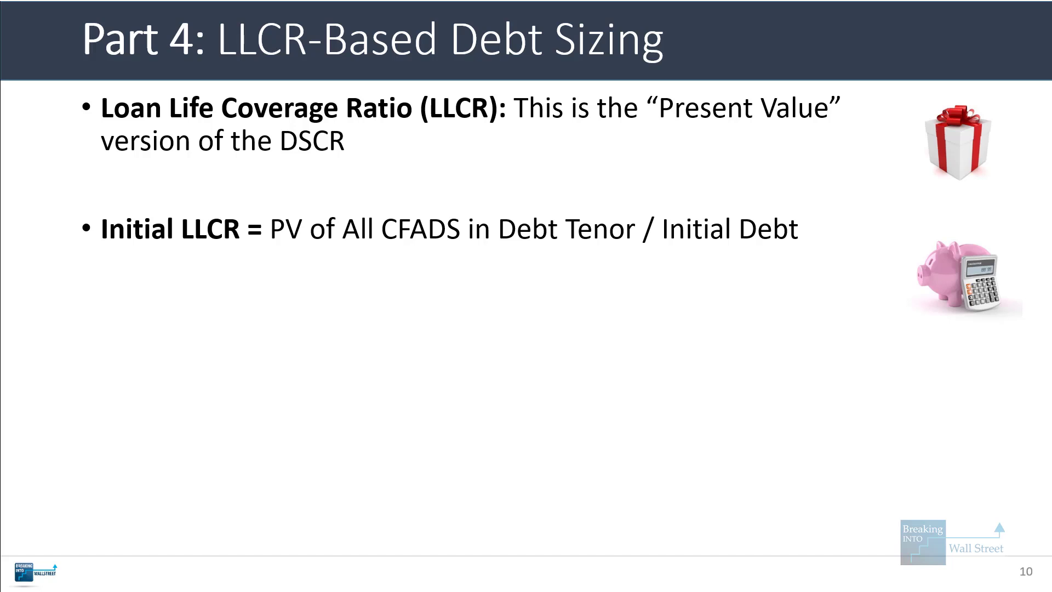
pyautogui.press('Right')
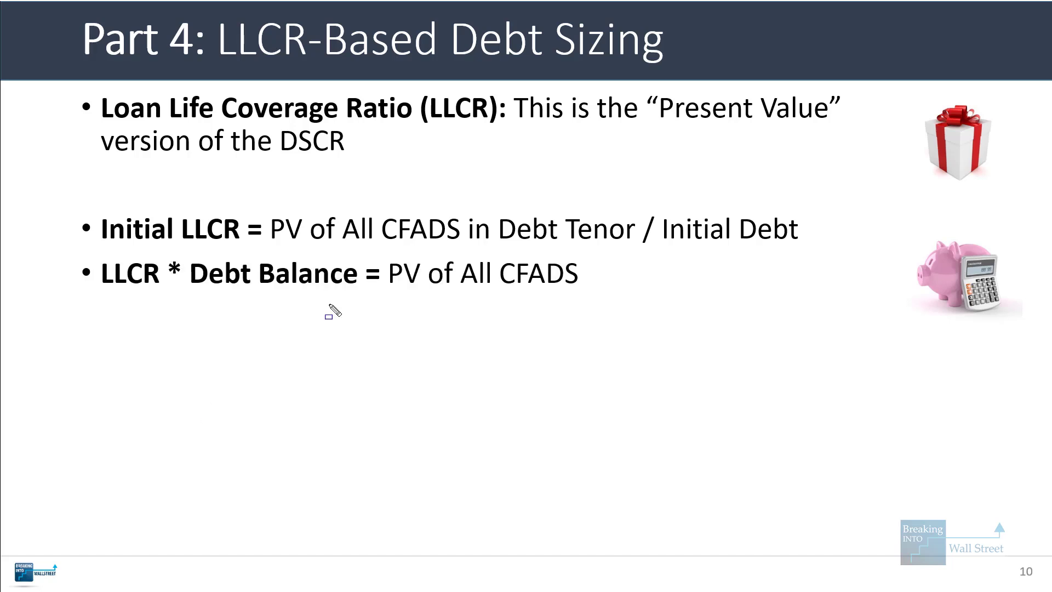
pyautogui.moveTo(101, 253); pyautogui.dragTo(624, 288)
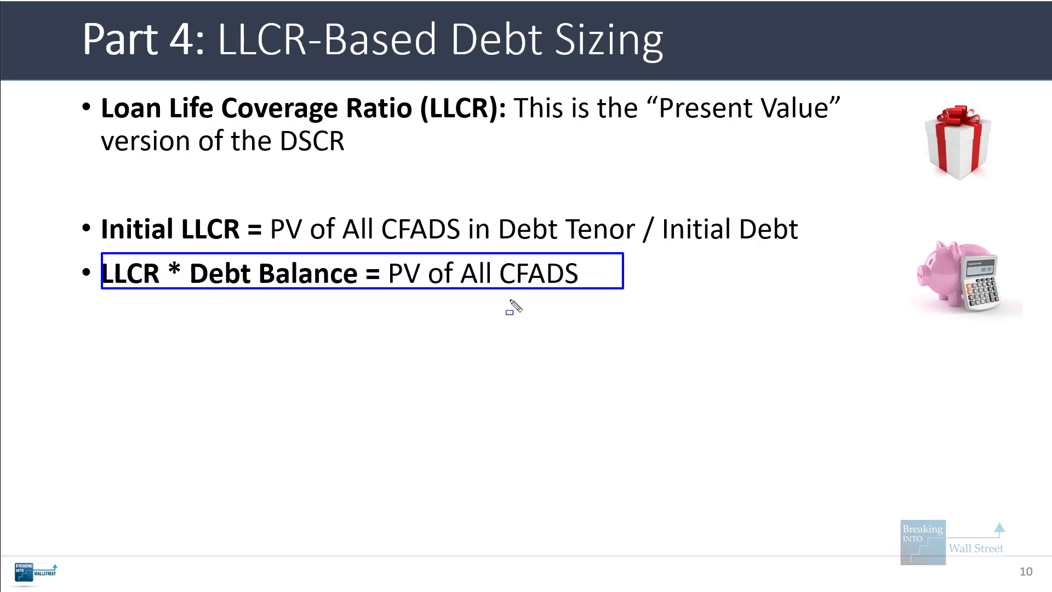
pyautogui.hotkey('ctrl', 'z')
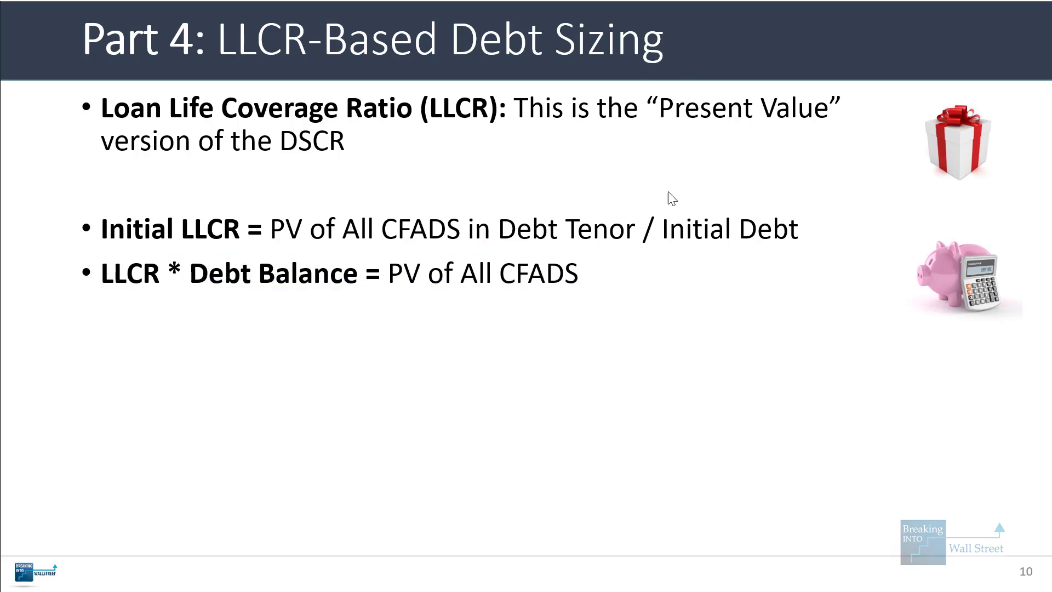
pyautogui.moveTo(642, 206); pyautogui.dragTo(806, 258)
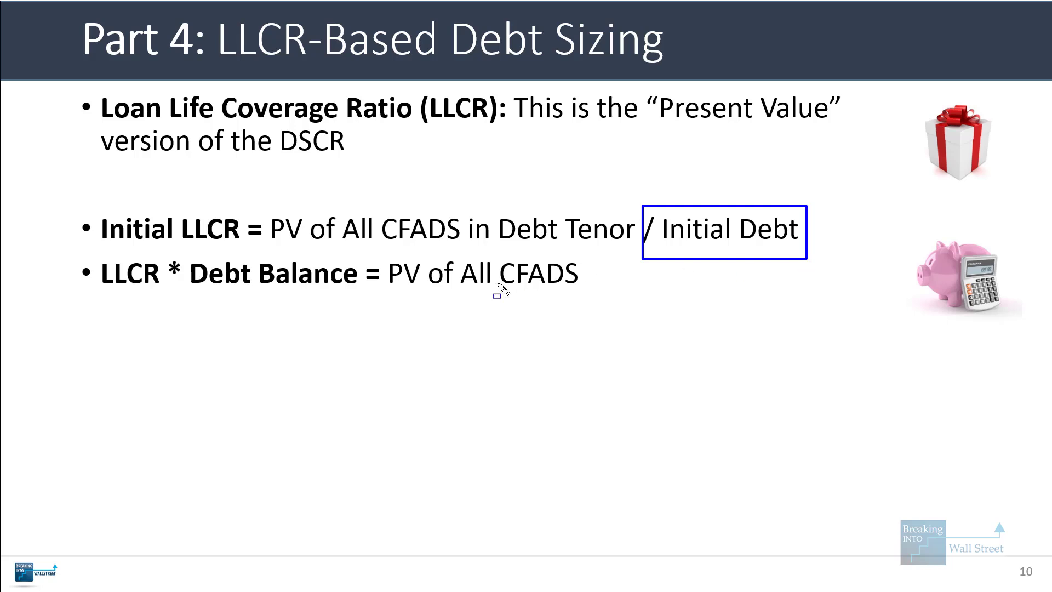
pyautogui.hotkey('ctrl', 'z')
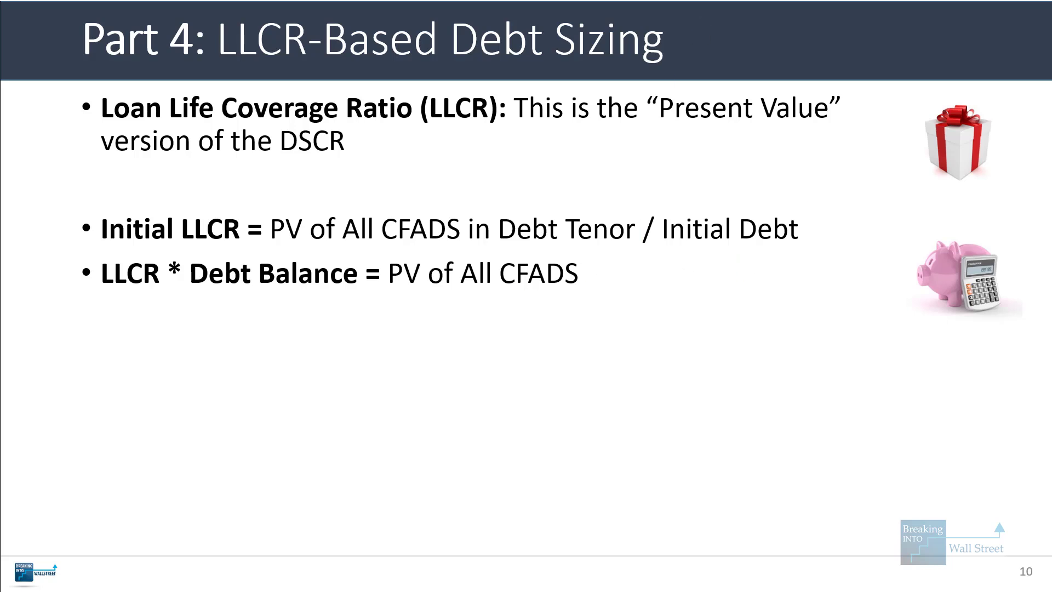
pyautogui.press('Right')
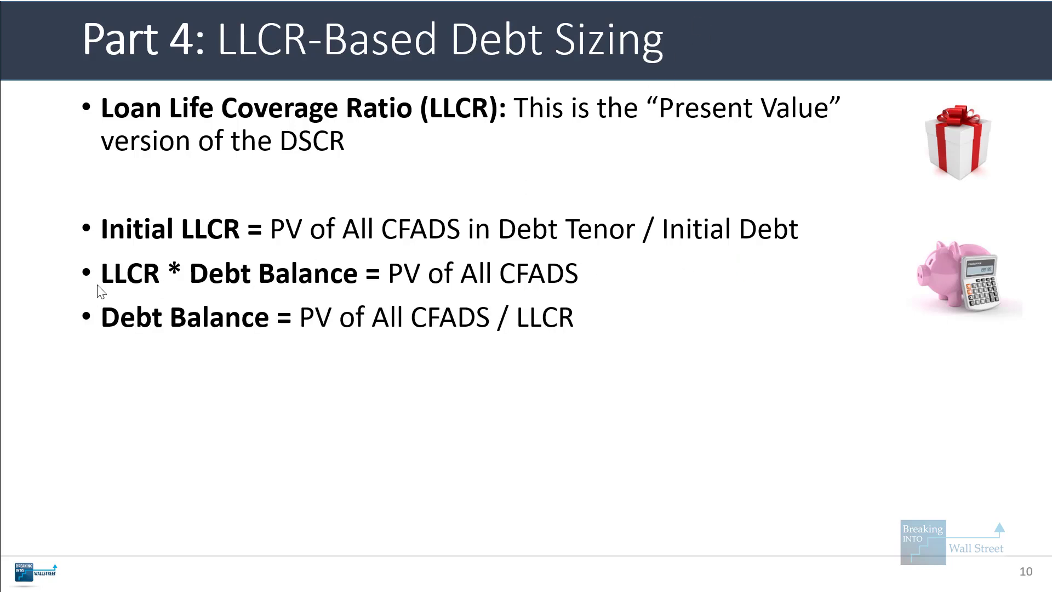
pyautogui.moveTo(94, 252); pyautogui.dragTo(370, 286)
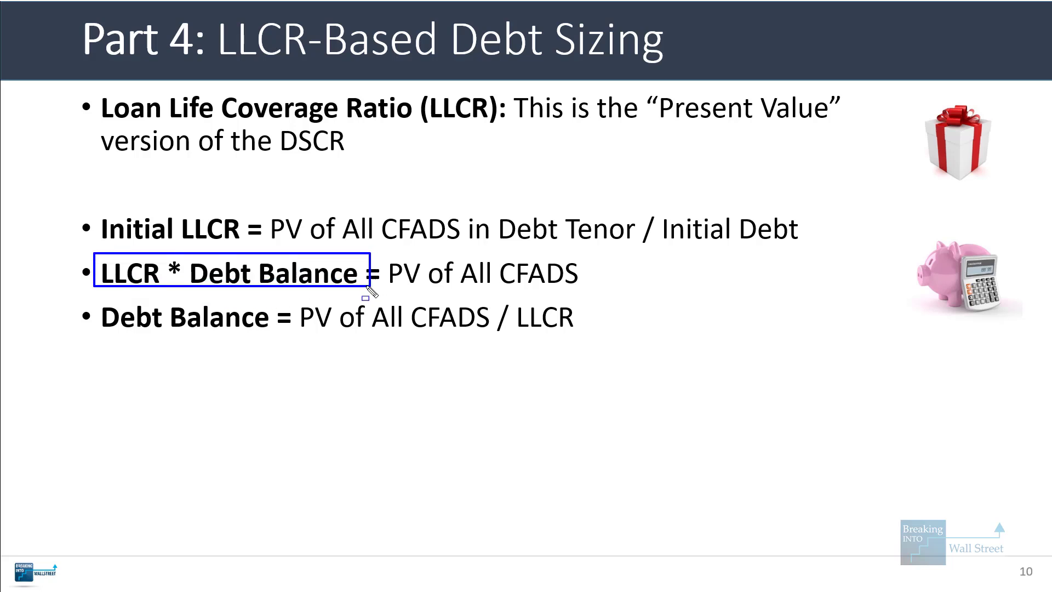
pyautogui.moveTo(291, 297); pyautogui.dragTo(623, 337)
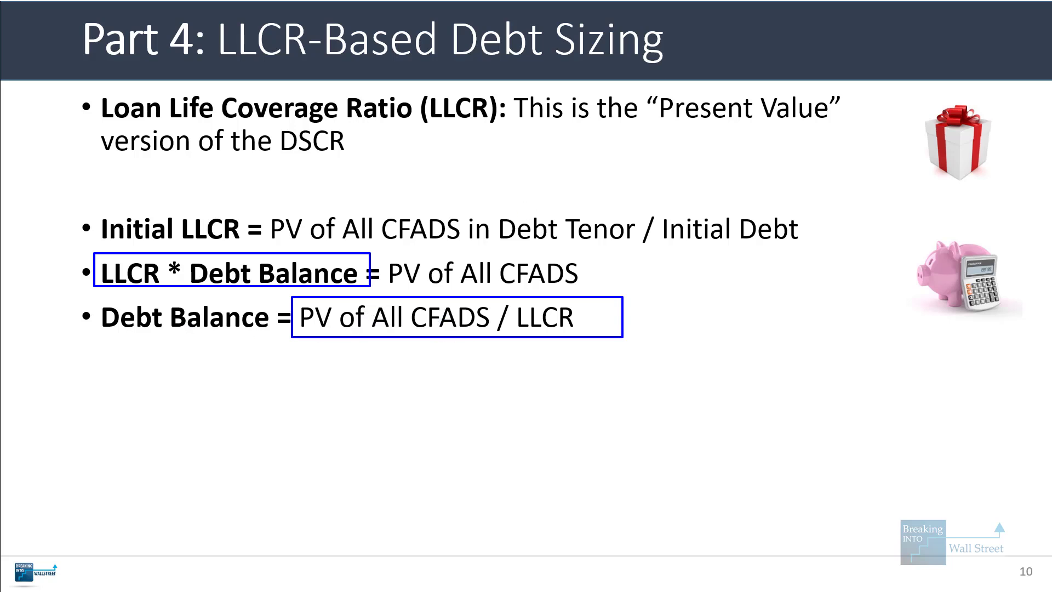
pyautogui.press('Escape')
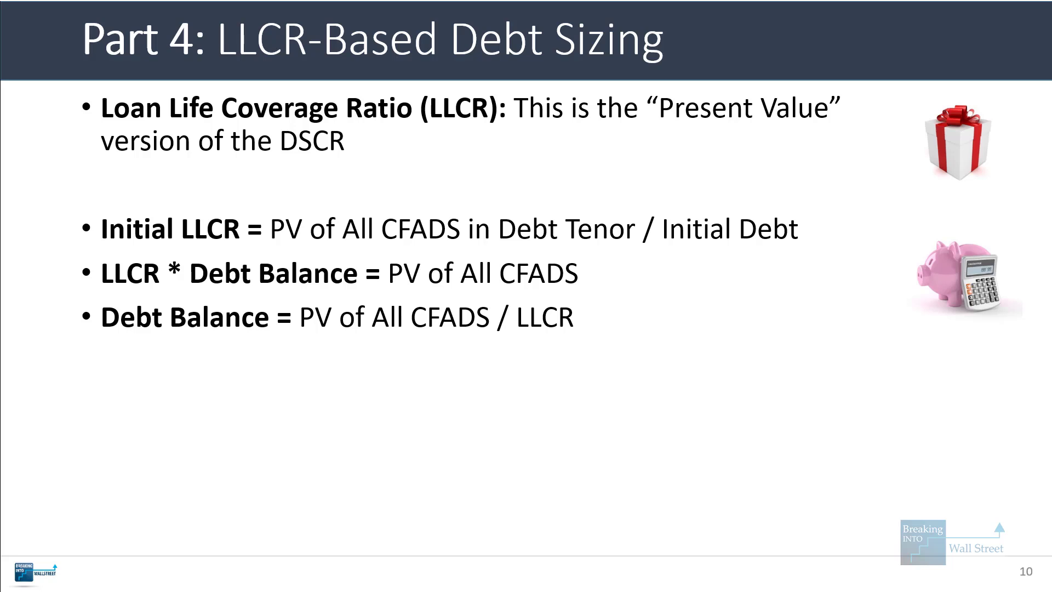
# Switch to the PF-1E-03-Sizing-Initial-LLCR-After.xlsx workbook in Excel and examine the LLCR target for the initial balance.
pyautogui.hotkey('alt', 'Tab')
pyautogui.scroll(-2, 203, 187)
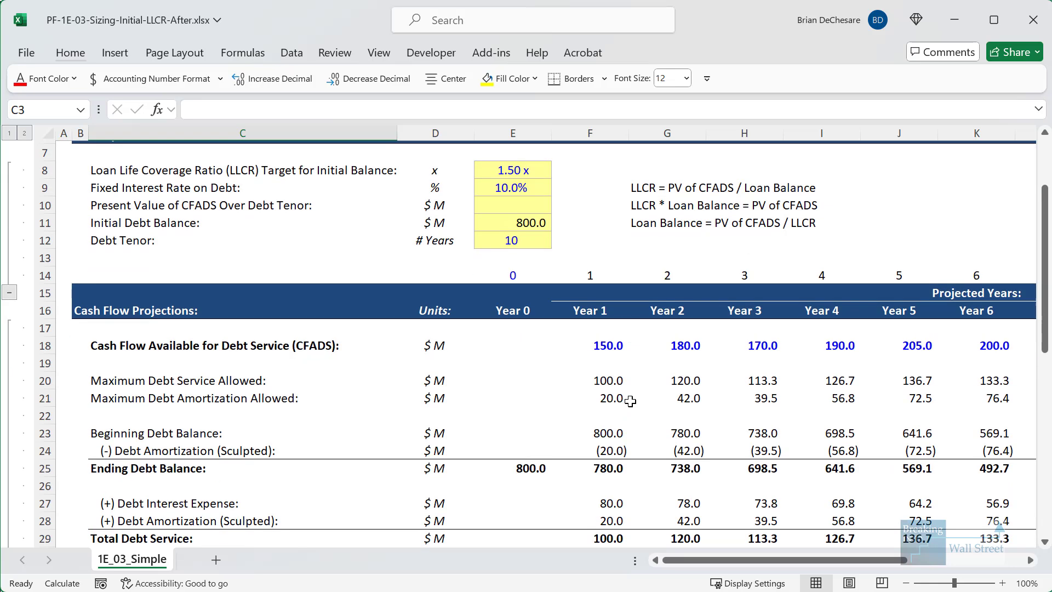
pyautogui.moveTo(135, 164); pyautogui.dragTo(522, 173)
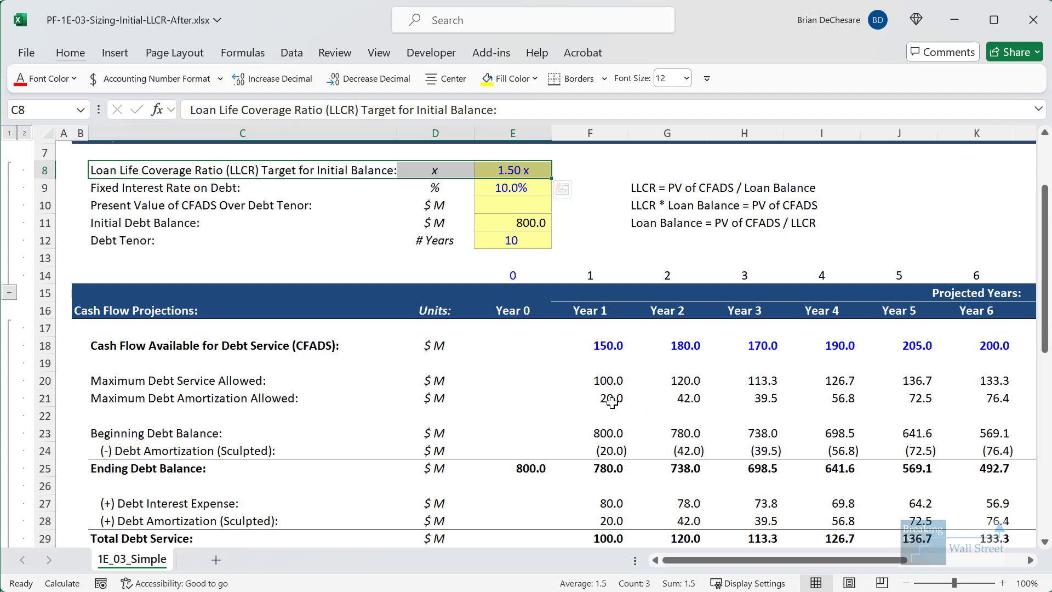
# Inspect the Year 1 formulas for Maximum Debt Amortization Allowed and Maximum Debt Service Allowed, leaving them unedited.
pyautogui.click(594, 399)
pyautogui.press('F2')
pyautogui.press('Escape')
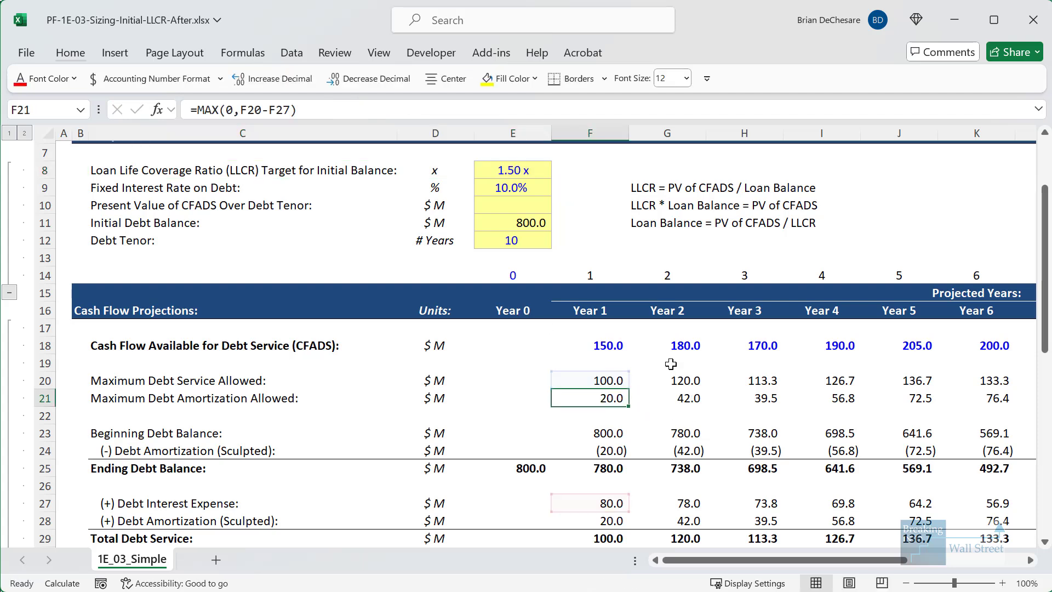
pyautogui.press('Up')
pyautogui.press('F2')
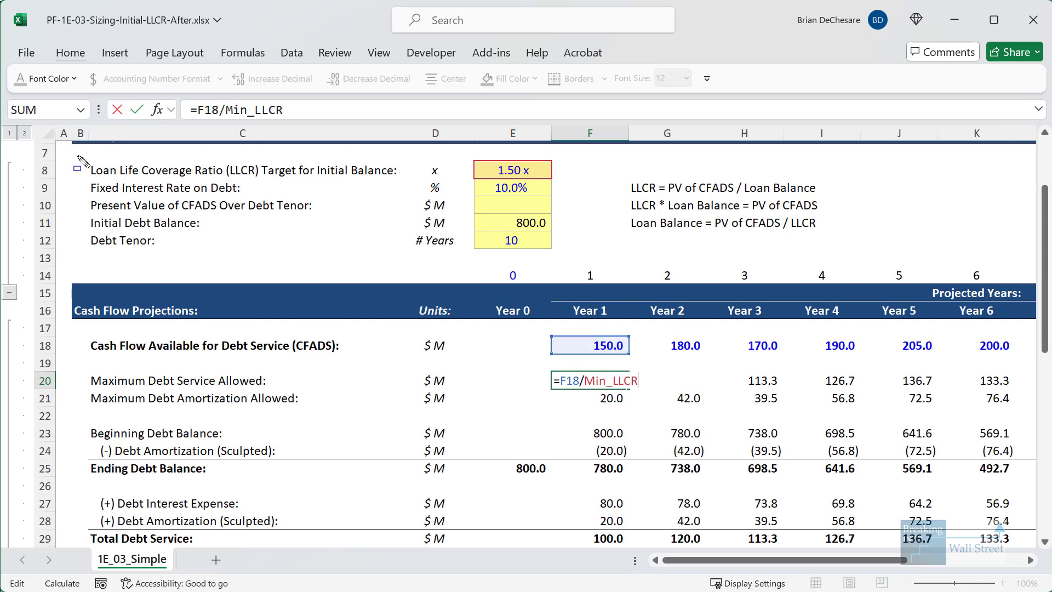
pyautogui.moveTo(77, 156)
pyautogui.mouseDown()
pyautogui.moveTo(593, 201)
pyautogui.moveTo(591, 177)
pyautogui.mouseUp()
pyautogui.moveTo(82, 329)
pyautogui.mouseDown()
pyautogui.moveTo(672, 396)
pyautogui.moveTo(674, 384)
pyautogui.mouseUp()
pyautogui.press('Escape')
pyautogui.press('Escape')
# Calculate the Present Value of CFADS Over Debt Tenor in E10 as =NPV(Interest_Rate,F18:O18), covering Years 1 to 10.
pyautogui.click(571, 239)
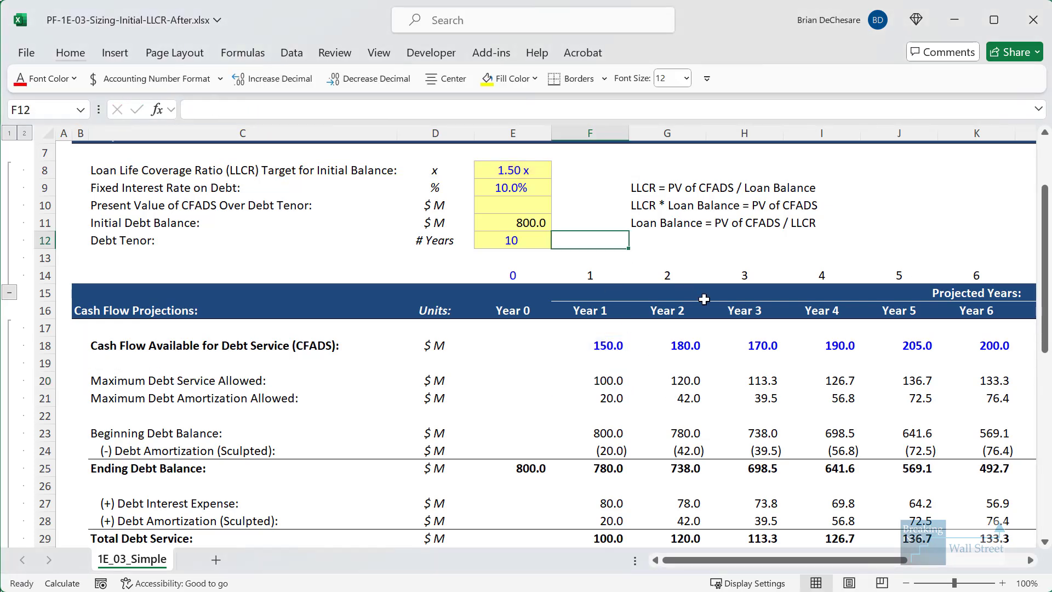
pyautogui.press('Left')
pyautogui.press('Up')
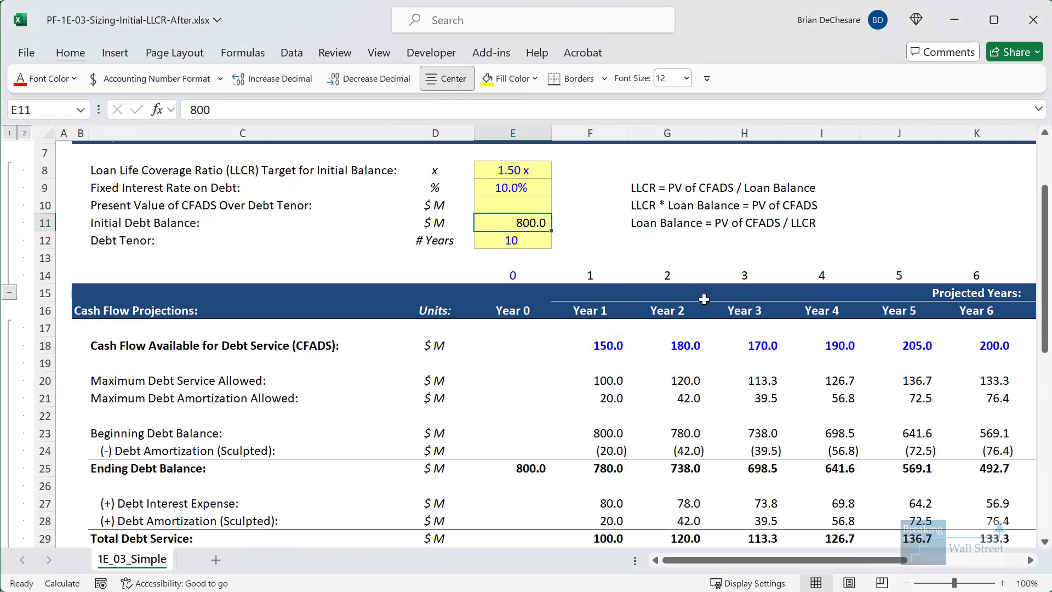
pyautogui.press('Up')
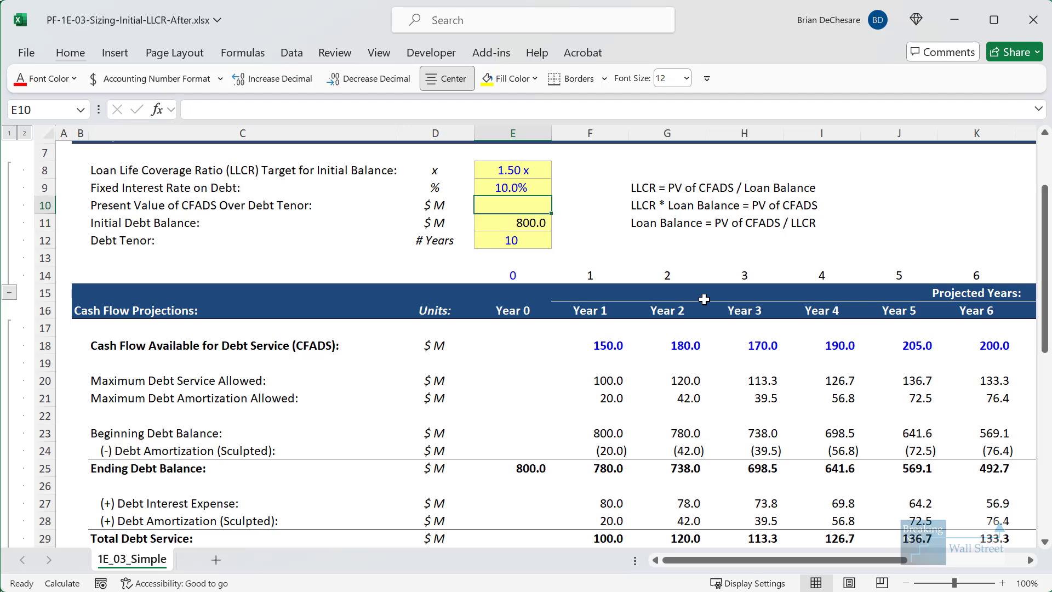
pyautogui.write('=NPV(')
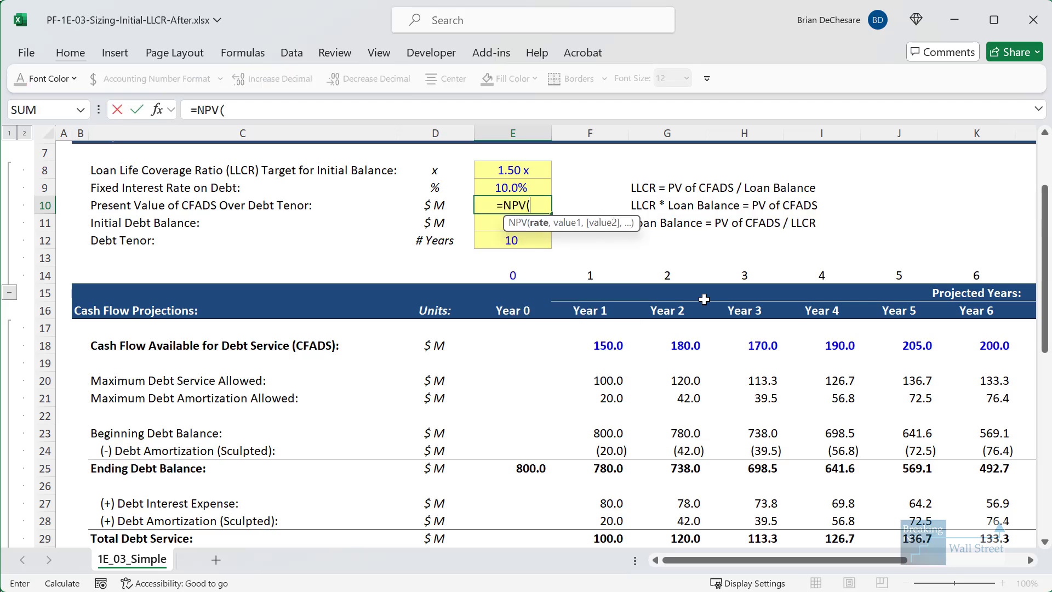
pyautogui.press('Down')
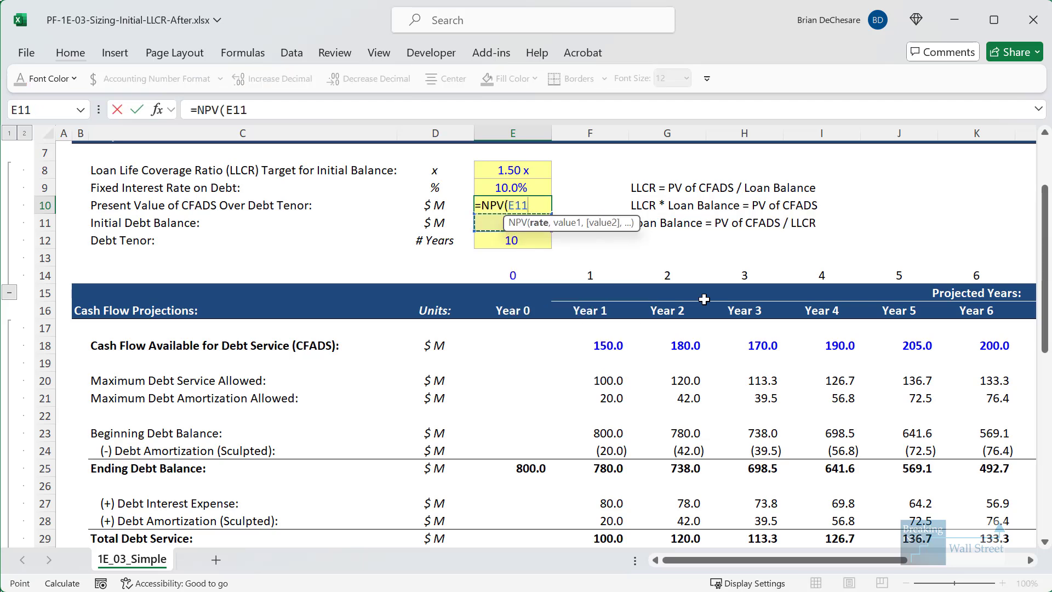
pyautogui.press('Up')
pyautogui.press('Up')
pyautogui.press('Up')
pyautogui.press('Down')
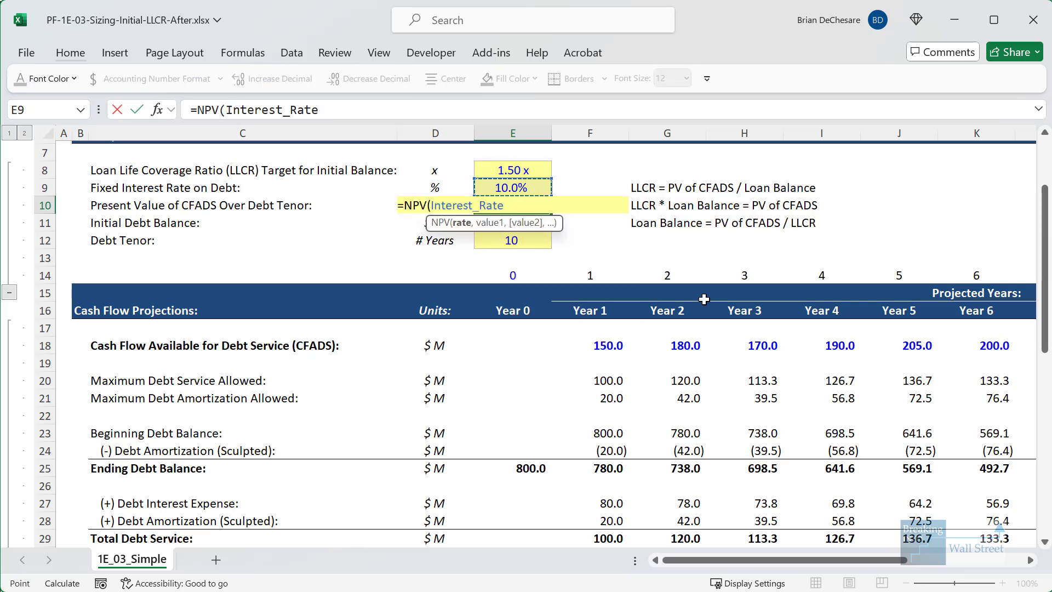
pyautogui.write(',')
pyautogui.press('Down')
pyautogui.press('Down')
pyautogui.press('Down')
pyautogui.press('Down')
pyautogui.press('Down')
pyautogui.press('Down')
pyautogui.press('Down')
pyautogui.press('Right')
pyautogui.press('Down')
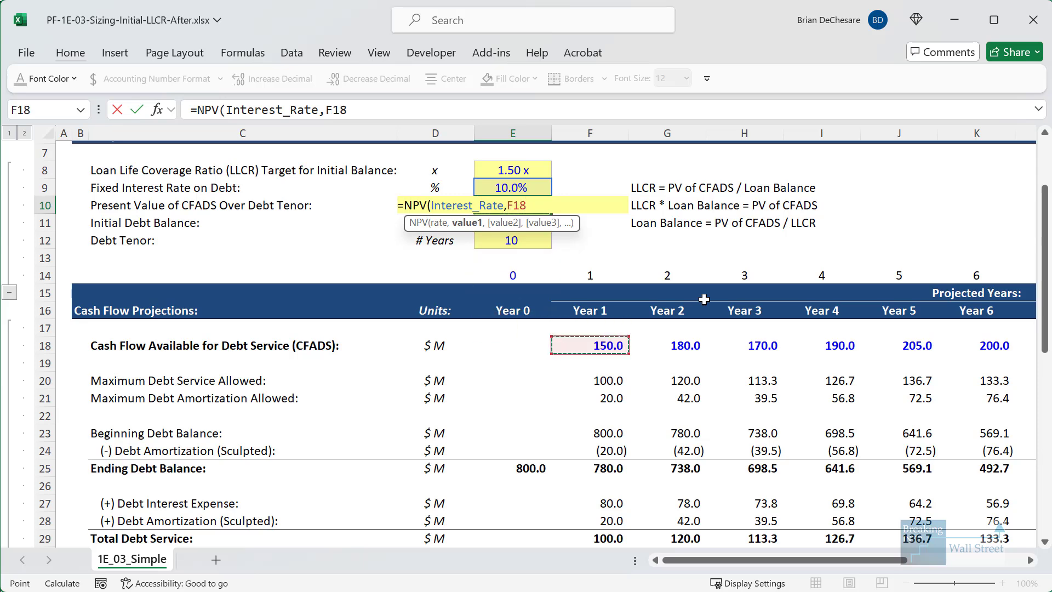
pyautogui.hotkey('shift', 'Right')
pyautogui.hotkey('shift', 'Right')
pyautogui.hotkey('shift', 'Right')
pyautogui.hotkey('shift', 'Right')
pyautogui.hotkey('shift', 'Right')
pyautogui.hotkey('shift', 'Right')
pyautogui.hotkey('shift', 'Right')
pyautogui.hotkey('shift', 'Right')
pyautogui.hotkey('shift', 'Right')
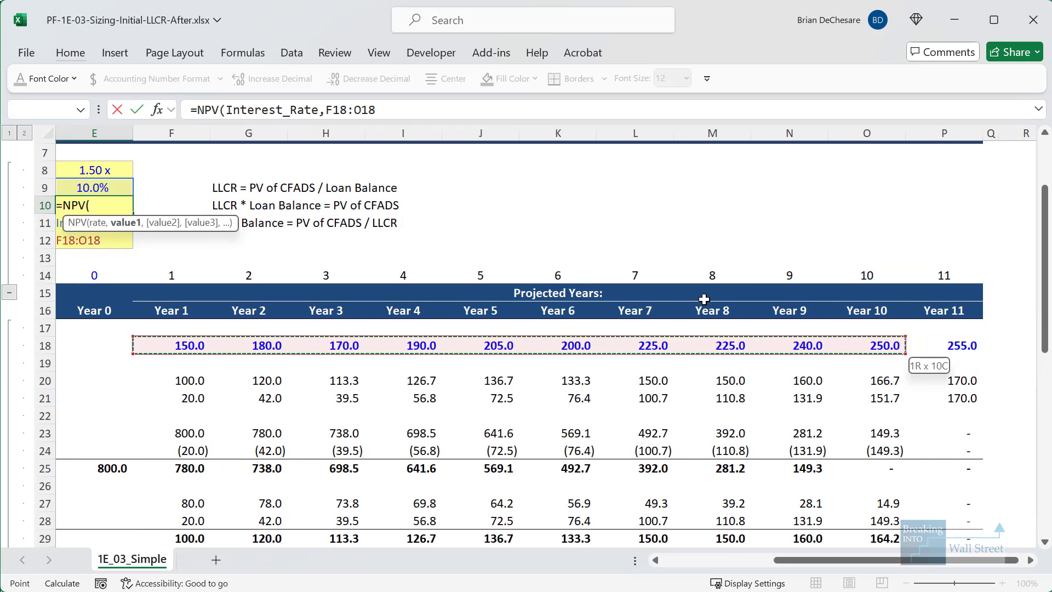
pyautogui.write(')')
pyautogui.hotkey('ctrl', 'Return')
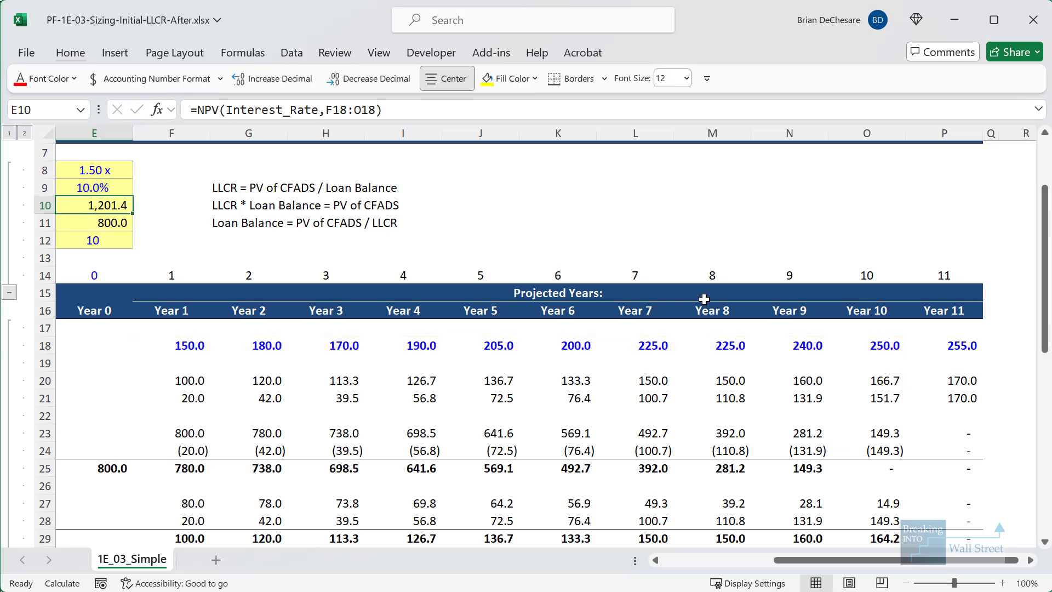
# Replace the hard-coded Initial Debt Balance in E11 with the formula =E10/Min_LLCR.
pyautogui.press('Left')
pyautogui.press('Home')
pyautogui.press('Right')
pyautogui.press('Right')
pyautogui.press('Right')
pyautogui.press('Right')
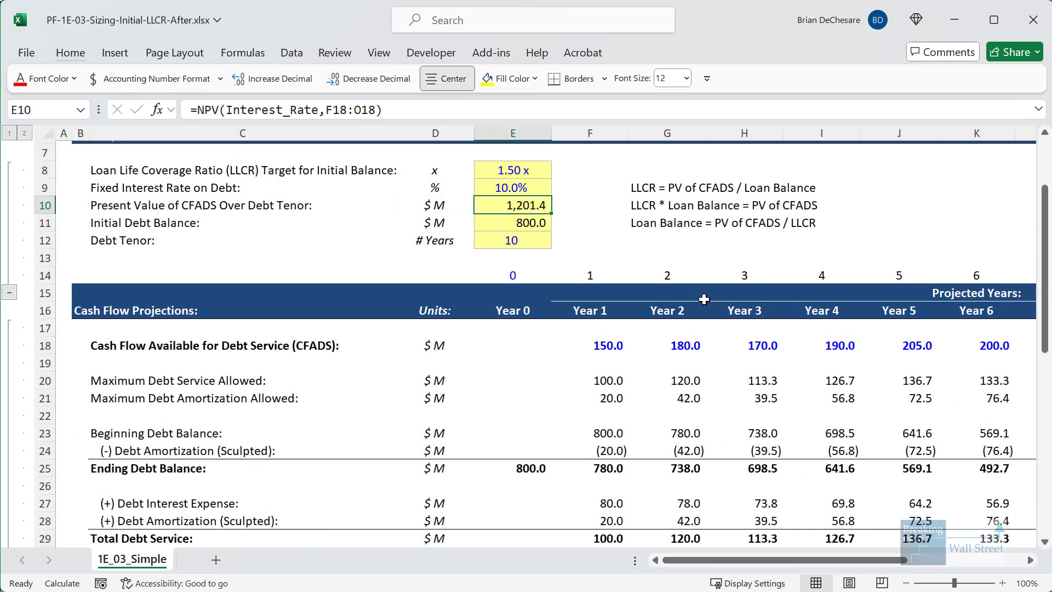
pyautogui.press('Down')
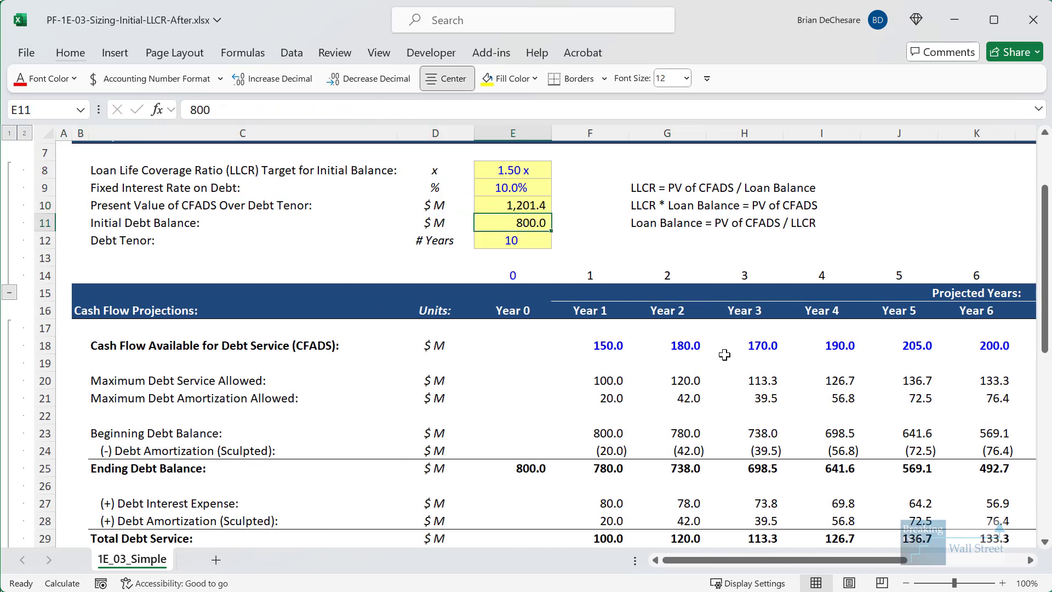
pyautogui.write('=')
pyautogui.press('Up')
pyautogui.write('/')
pyautogui.press('Up')
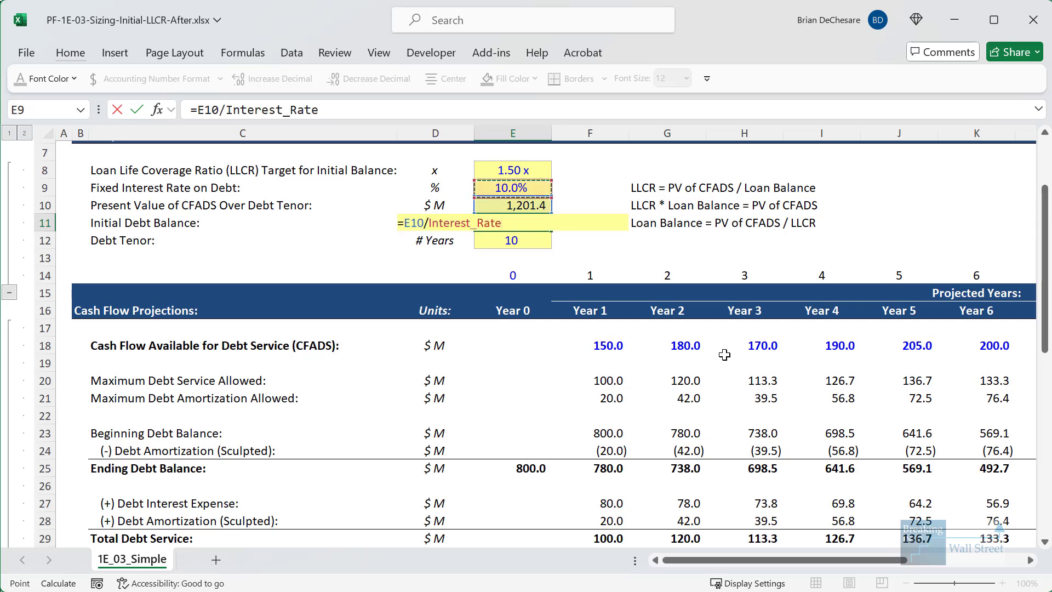
pyautogui.press('Up')
pyautogui.hotkey('ctrl', 'Return')
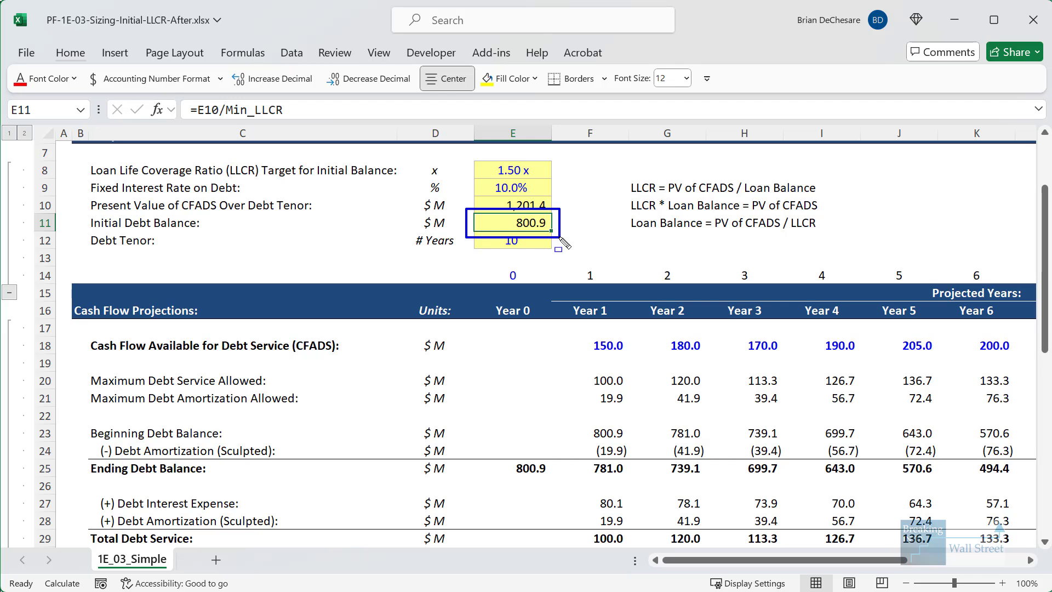
# Inspect the NPV formula for Present Value of CFADS and the cash flow range it references, leaving it unedited.
pyautogui.press('Up')
pyautogui.press('F2')
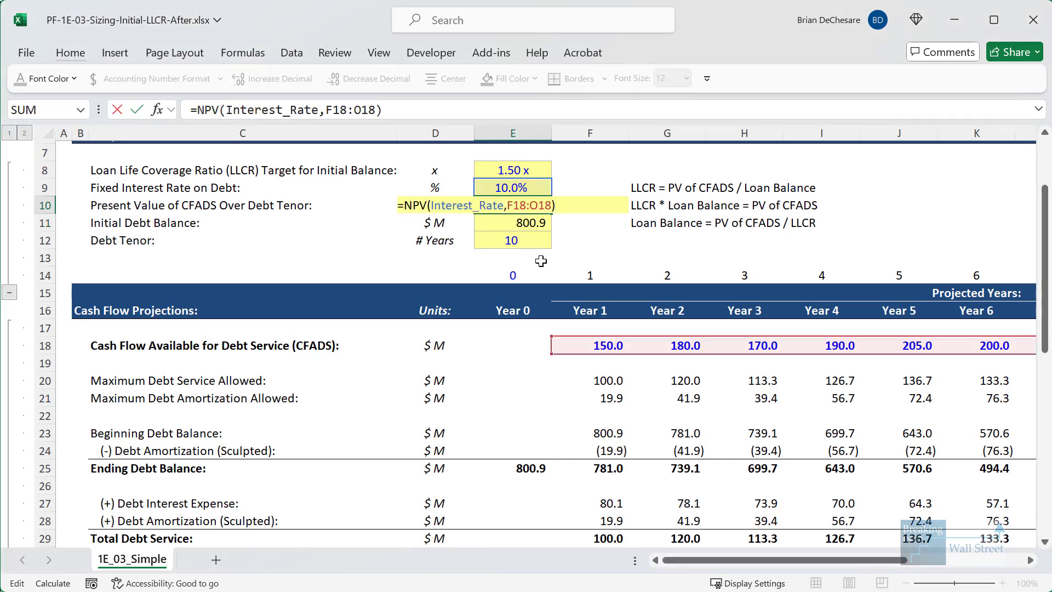
pyautogui.moveTo(689, 558); pyautogui.dragTo(563, 565)
pyautogui.press('Escape')
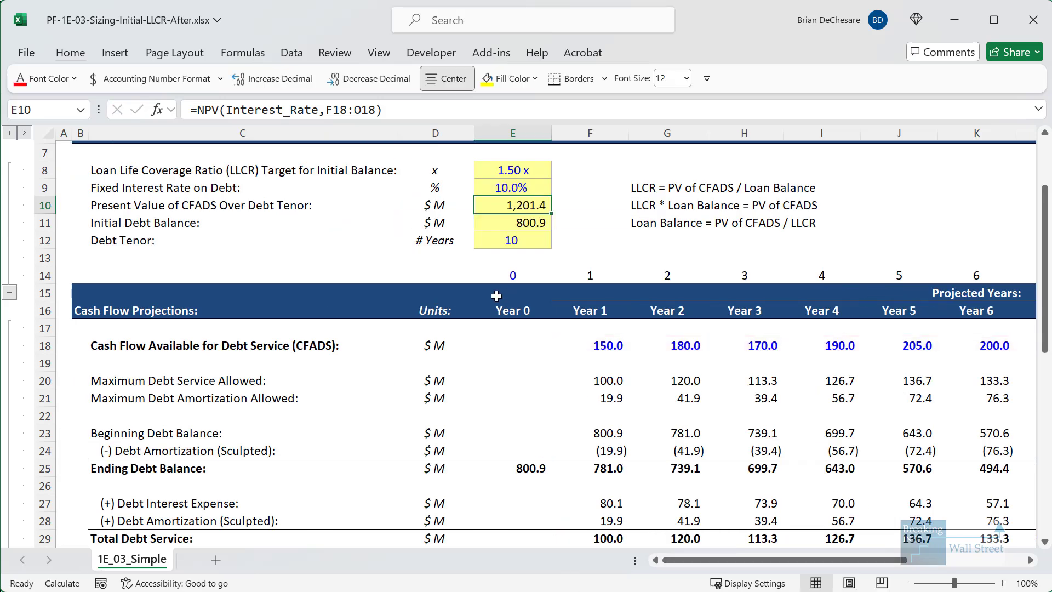
pyautogui.press('Up')
pyautogui.press('Up')
pyautogui.press('Up')
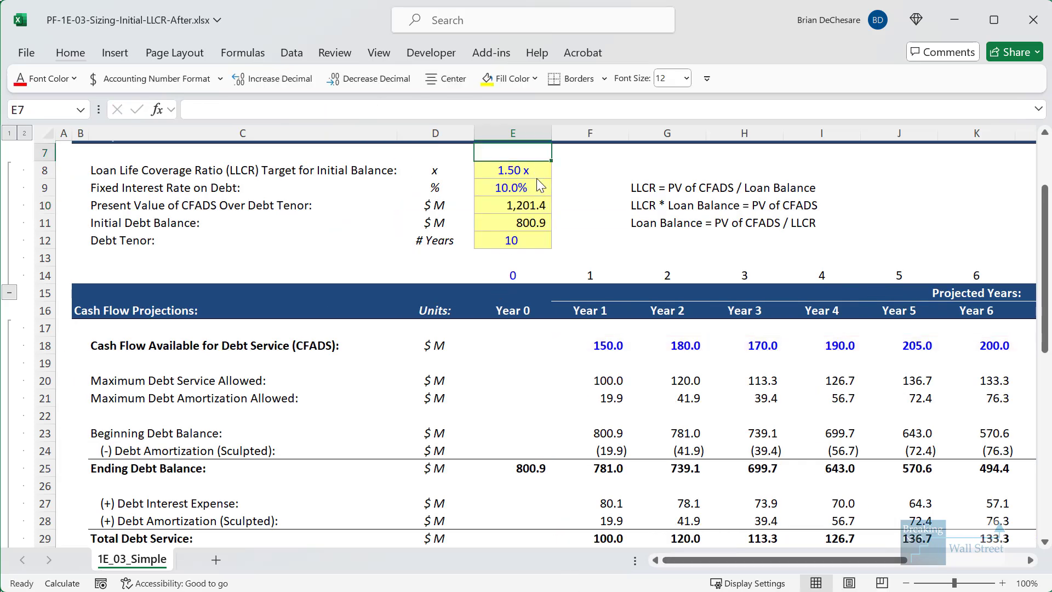
# Check the Debt Tenor against the formulas for Initial Debt Balance and Present Value of CFADS.
pyautogui.click(525, 204)
pyautogui.press('Down')
pyautogui.press('Down')
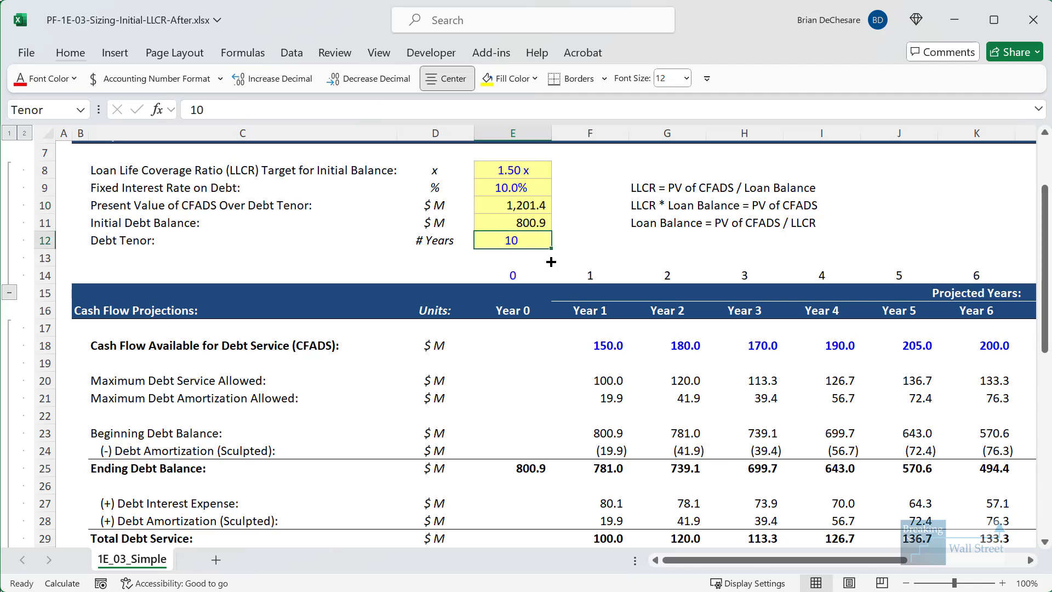
pyautogui.press('Up')
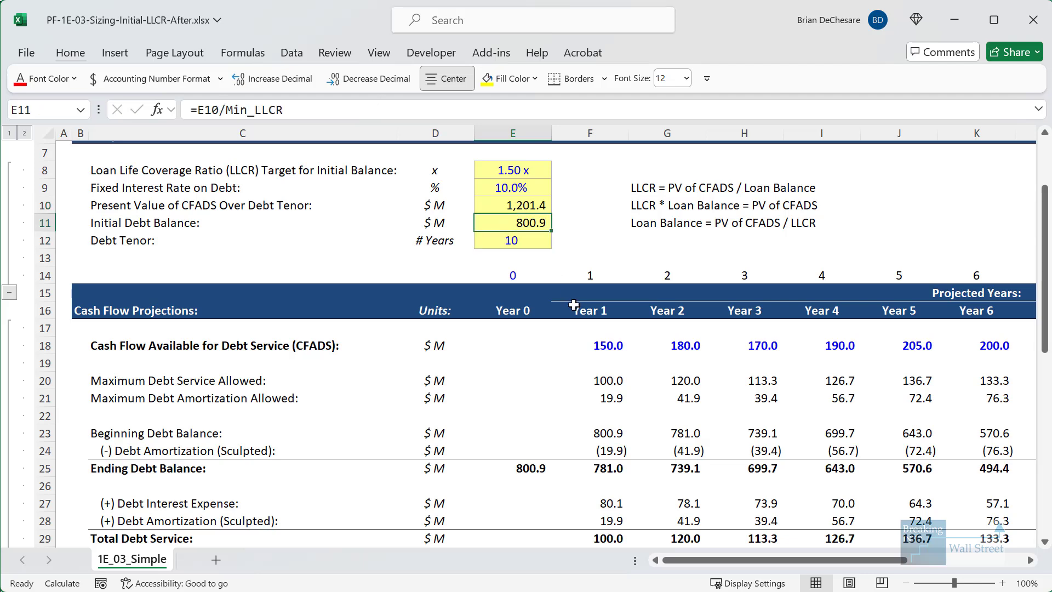
pyautogui.press('F2')
pyautogui.press('Escape')
pyautogui.press('Up')
pyautogui.press('F2')
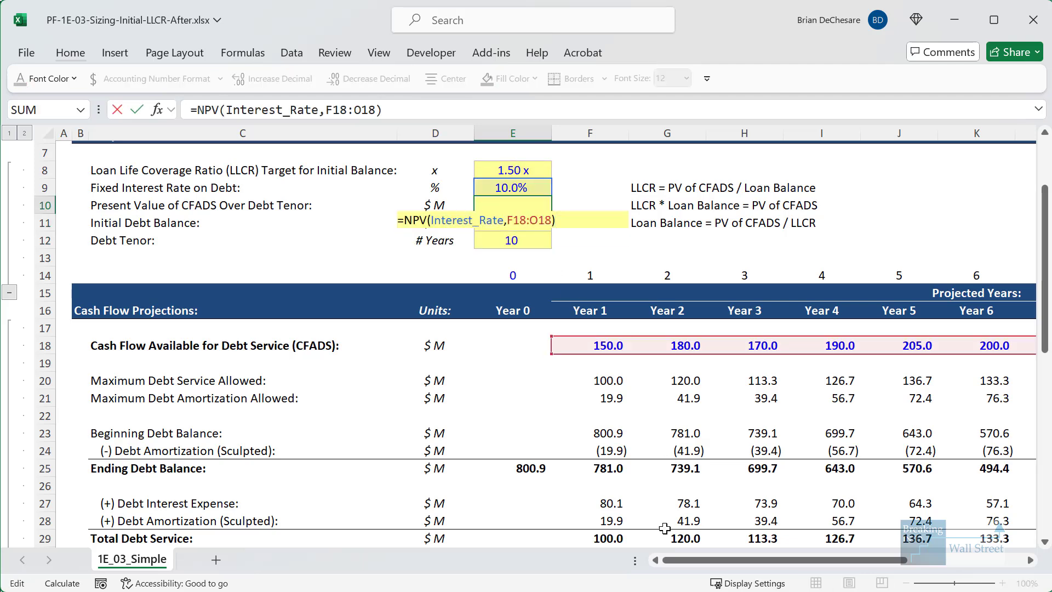
pyautogui.moveTo(714, 557)
pyautogui.mouseDown()
pyautogui.moveTo(838, 542)
pyautogui.moveTo(723, 543)
pyautogui.mouseUp()
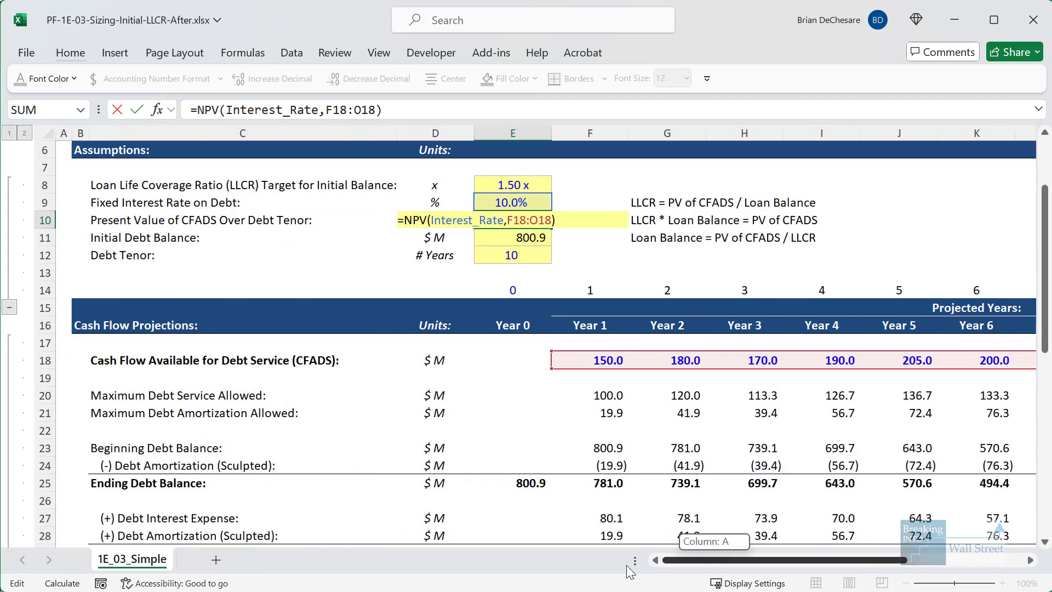
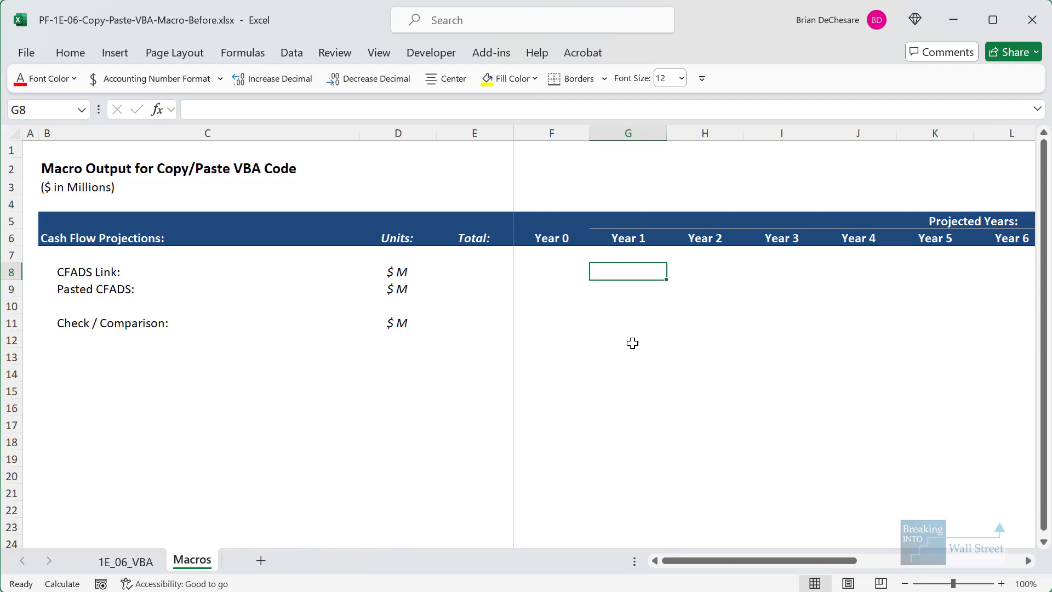
# Define the name CFADS_Links for the Year 1 to Year 10 cells G8:P8 in the Macros sheet's CFADS Link row.
pyautogui.hotkey('shift', 'Right')
pyautogui.hotkey('shift', 'Right')
pyautogui.hotkey('shift', 'Right')
pyautogui.hotkey('shift', 'Right')
pyautogui.hotkey('shift', 'Right')
pyautogui.hotkey('shift', 'Right')
pyautogui.hotkey('shift', 'Right')
pyautogui.hotkey('shift', 'Right')
pyautogui.hotkey('shift', 'Right')
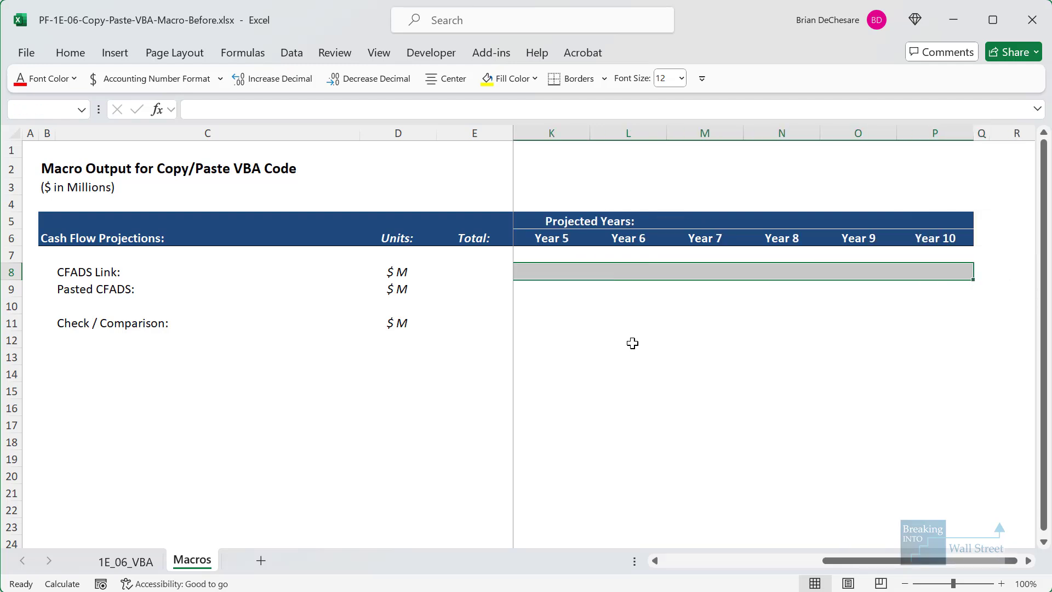
pyautogui.hotkey('ctrl', 'F3')
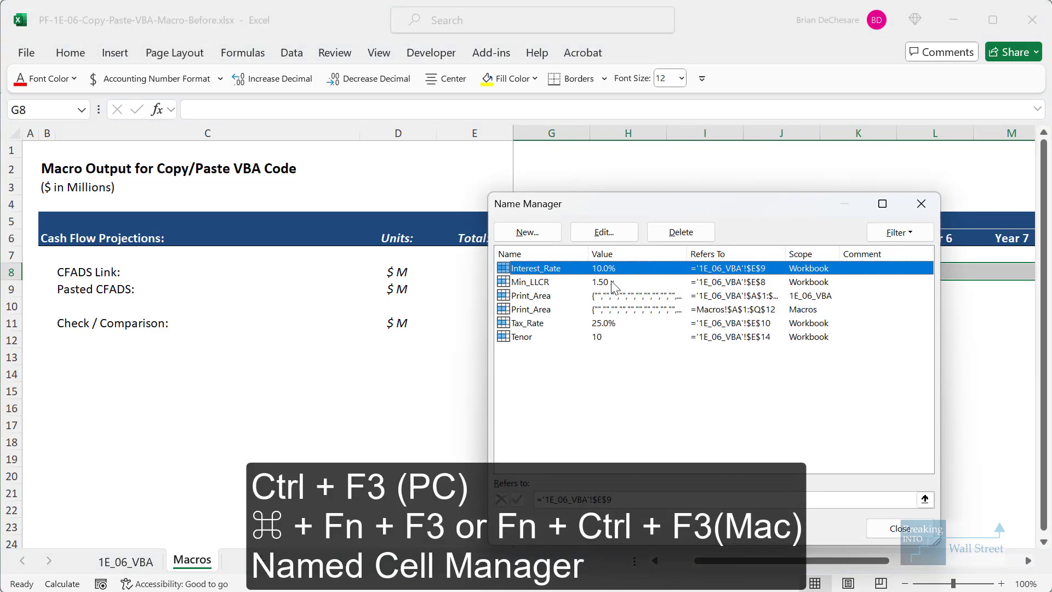
pyautogui.click(529, 232)
pyautogui.write('C')
pyautogui.write('FADS_Link')
pyautogui.press('Return')
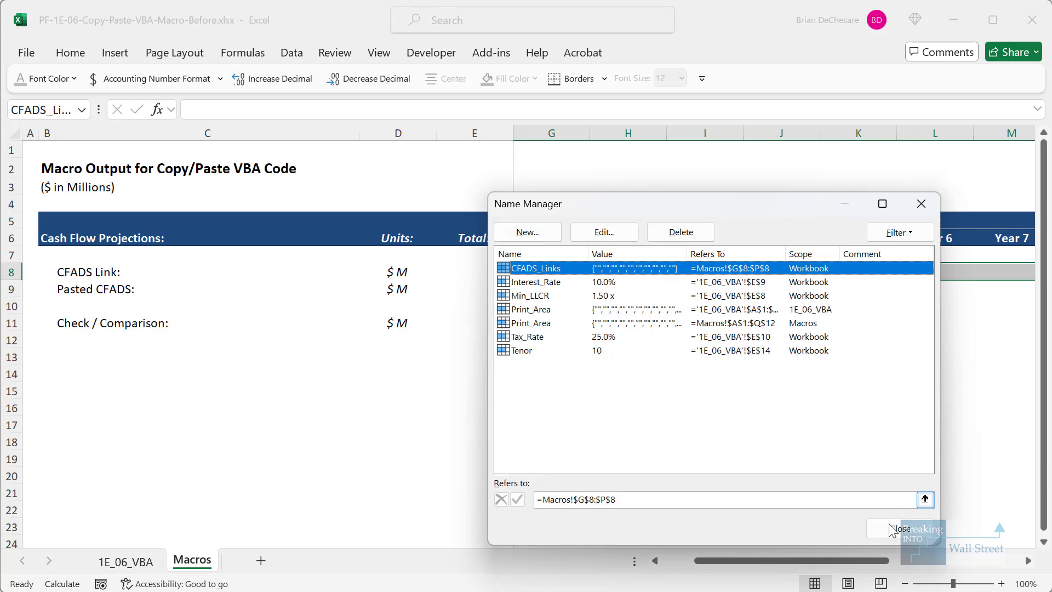
pyautogui.click(902, 527)
# Define the name CFDAS_Paste for the Year 1 to Year 10 cells G9:P9 in the Pasted CFADS row.
pyautogui.click(552, 301)
pyautogui.press('Up')
pyautogui.hotkey('shift', 'Right')
pyautogui.hotkey('shift', 'Right')
pyautogui.hotkey('shift', 'Right')
pyautogui.hotkey('shift', 'Right')
pyautogui.hotkey('shift', 'Right')
pyautogui.hotkey('shift', 'Right')
pyautogui.hotkey('shift', 'Right')
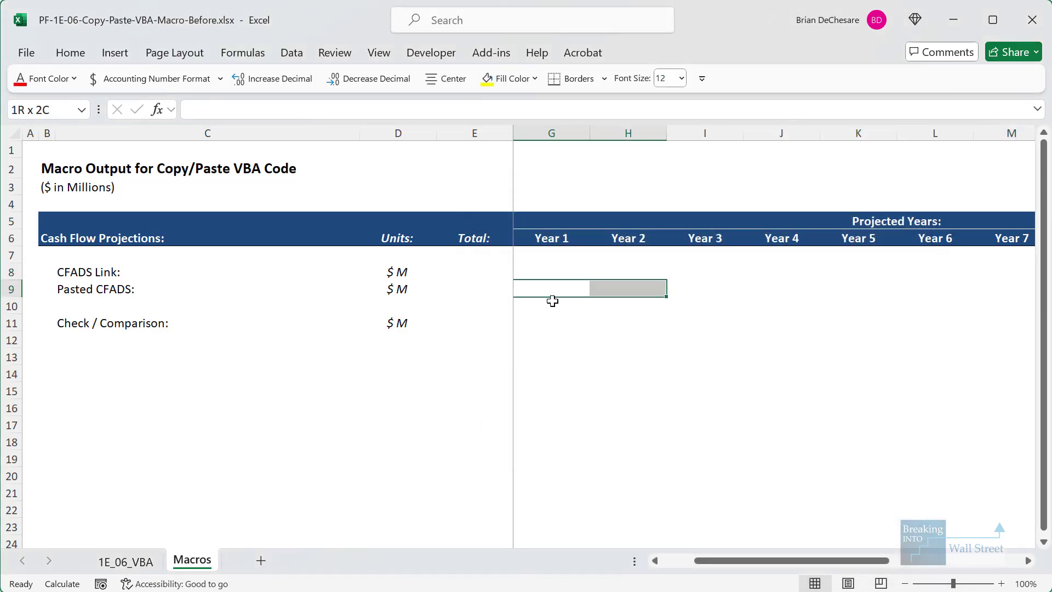
pyautogui.hotkey('shift', 'Right')
pyautogui.hotkey('shift', 'Right')
pyautogui.hotkey('shift', 'Right')
pyautogui.hotkey('shift', 'Left')
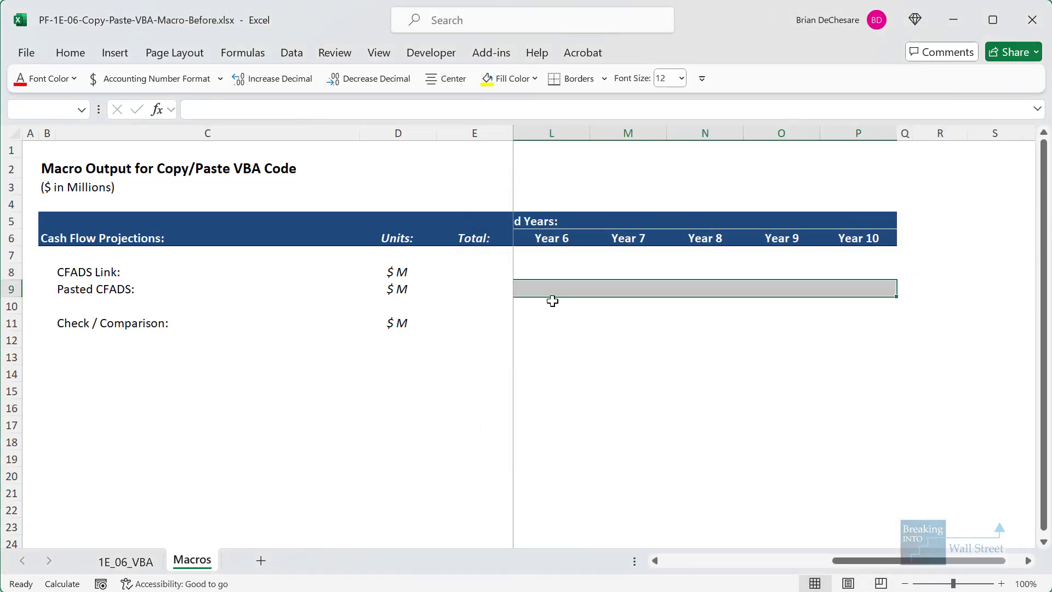
pyautogui.hotkey('ctrl', 'F3')
pyautogui.press('Escape')
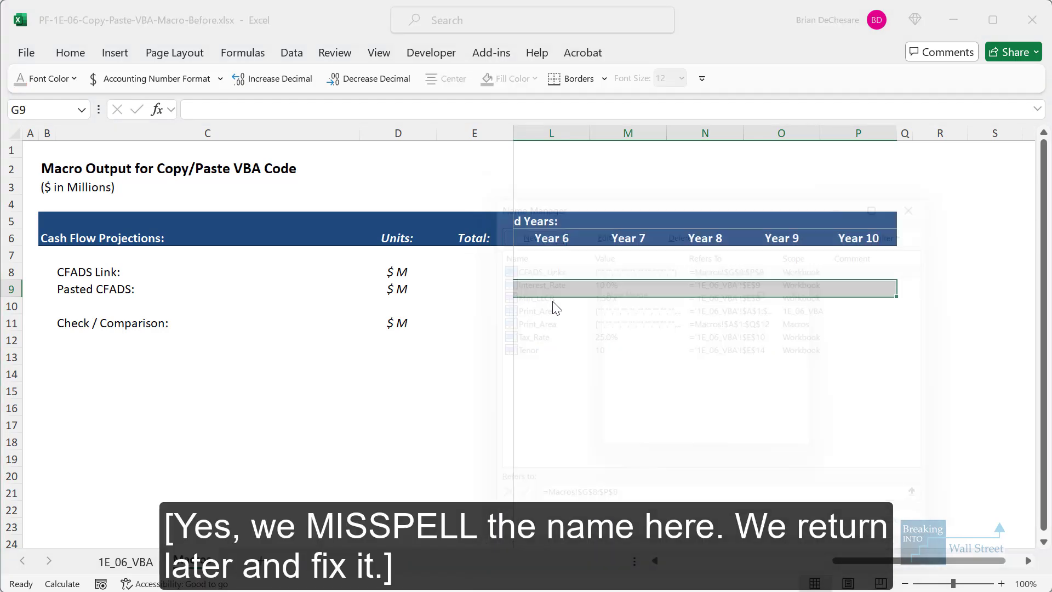
pyautogui.hotkey('alt', 'm')
pyautogui.write('mdC')
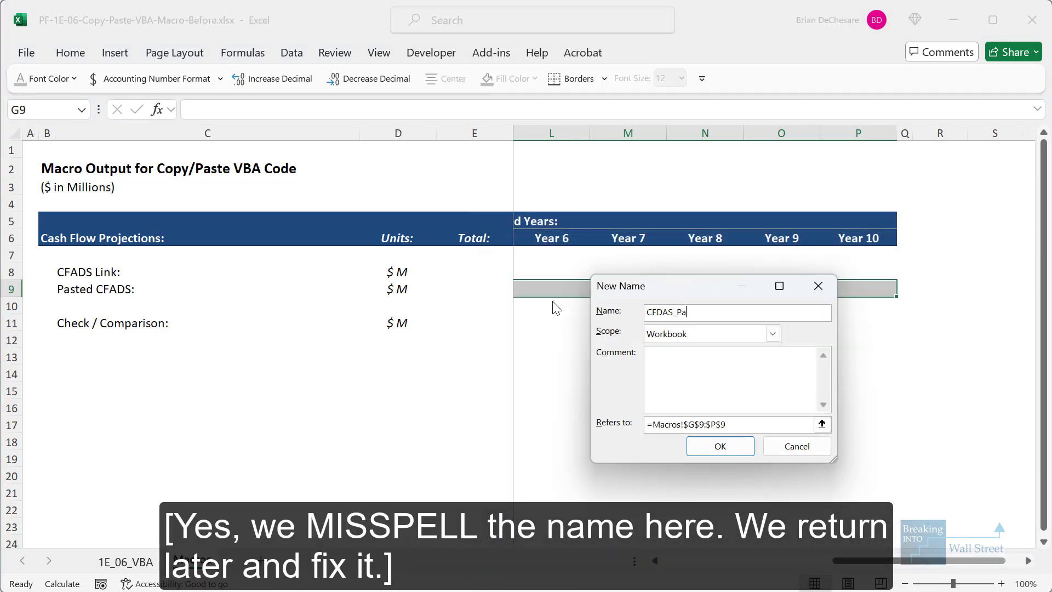
pyautogui.write('FDAS_Paste')
pyautogui.press('Return')
pyautogui.press('Escape')
# Define the name Check_CFADS for the Check / Comparison total cell E11.
pyautogui.moveTo(819, 561); pyautogui.dragTo(648, 570)
pyautogui.click(473, 323)
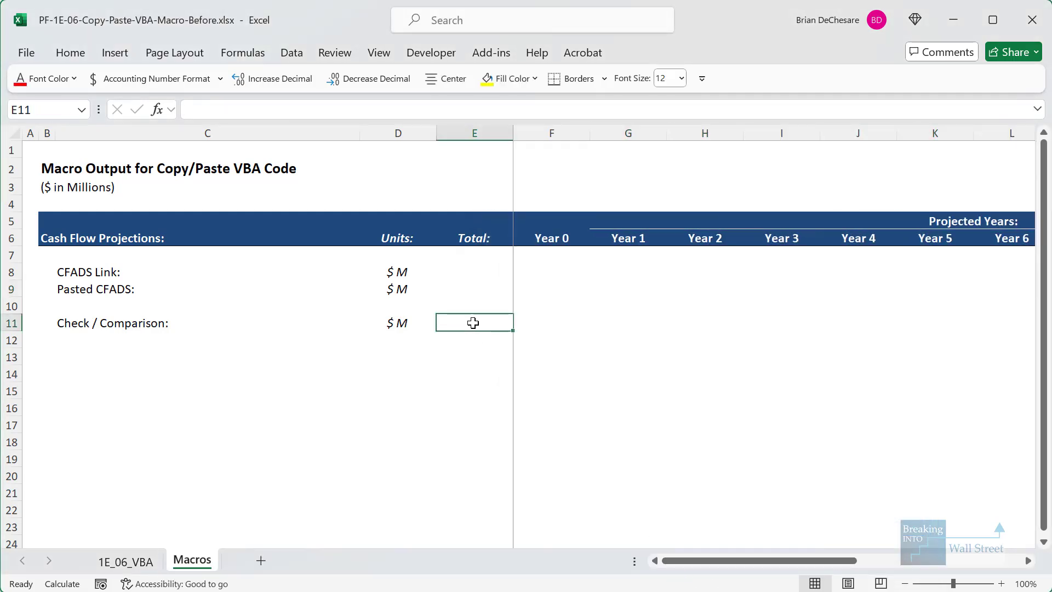
pyautogui.hotkey('ctrl', 'F3')
pyautogui.press('Escape')
pyautogui.hotkey('alt', 'm')
pyautogui.write('mdChe')
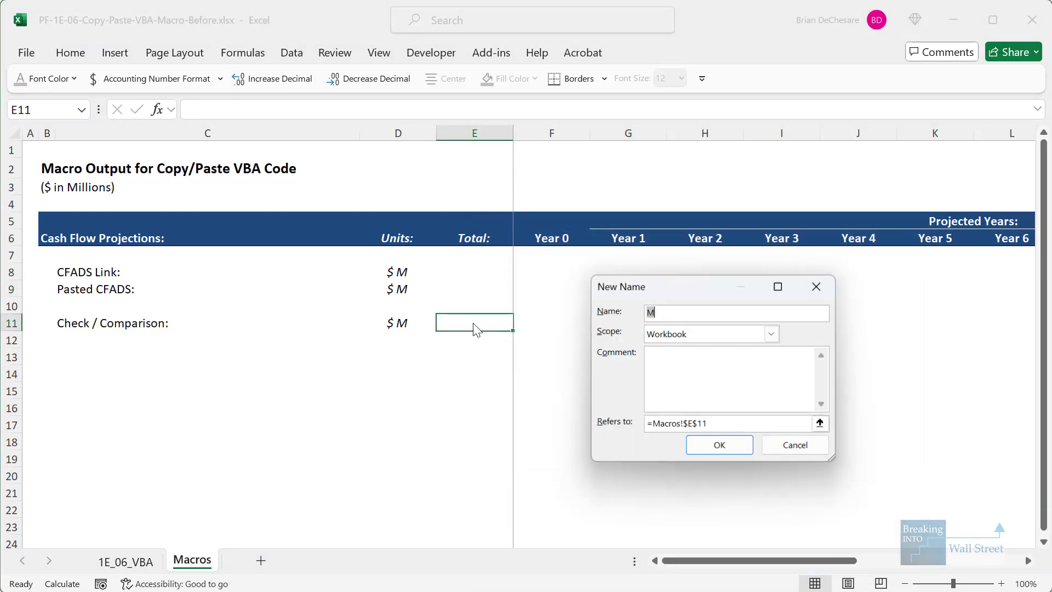
pyautogui.write('ck_CFADS')
pyautogui.press('Return')
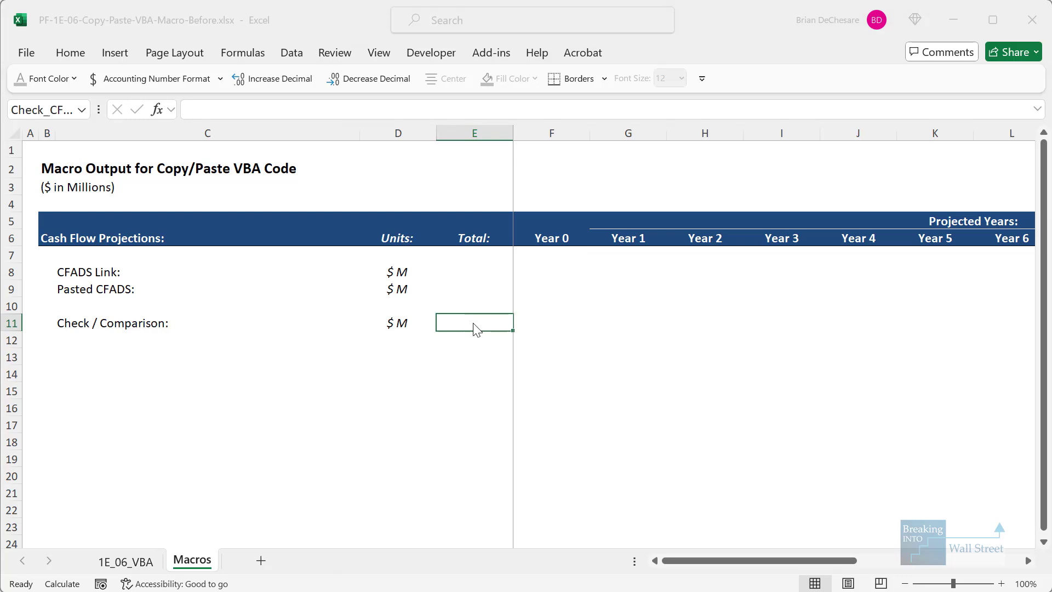
pyautogui.hotkey('ctrl', 'F3')
pyautogui.click(890, 520)
# Link the Year 1 CFADS Link cell G8 to the Year 1 CFADS with ='1E_06_VBA'!G31.
pyautogui.click(471, 269)
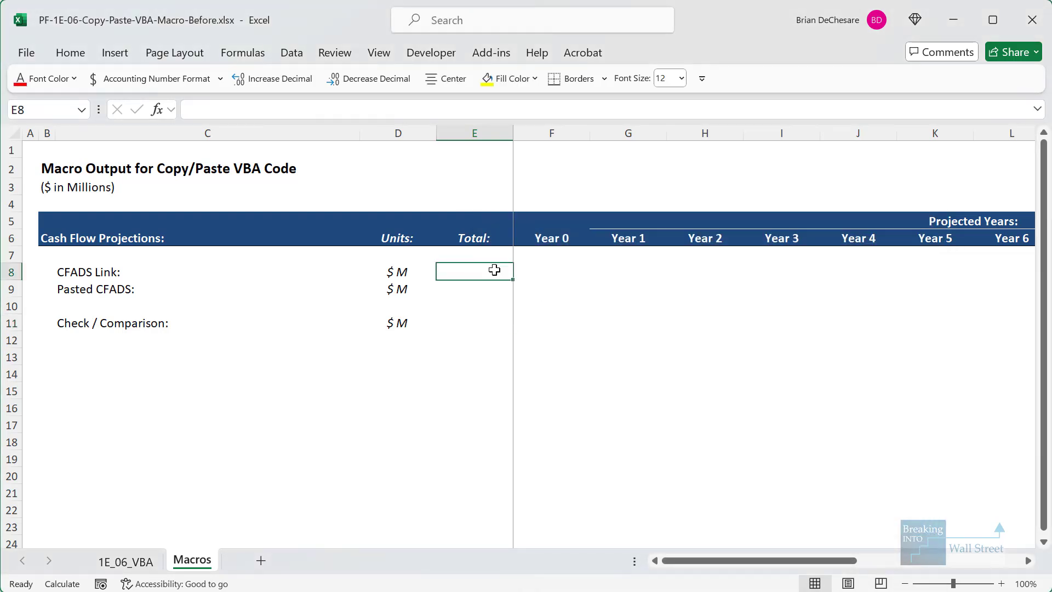
pyautogui.press('Right')
pyautogui.press('Right')
pyautogui.write('=')
pyautogui.hotkey('ctrl', 'pageup')
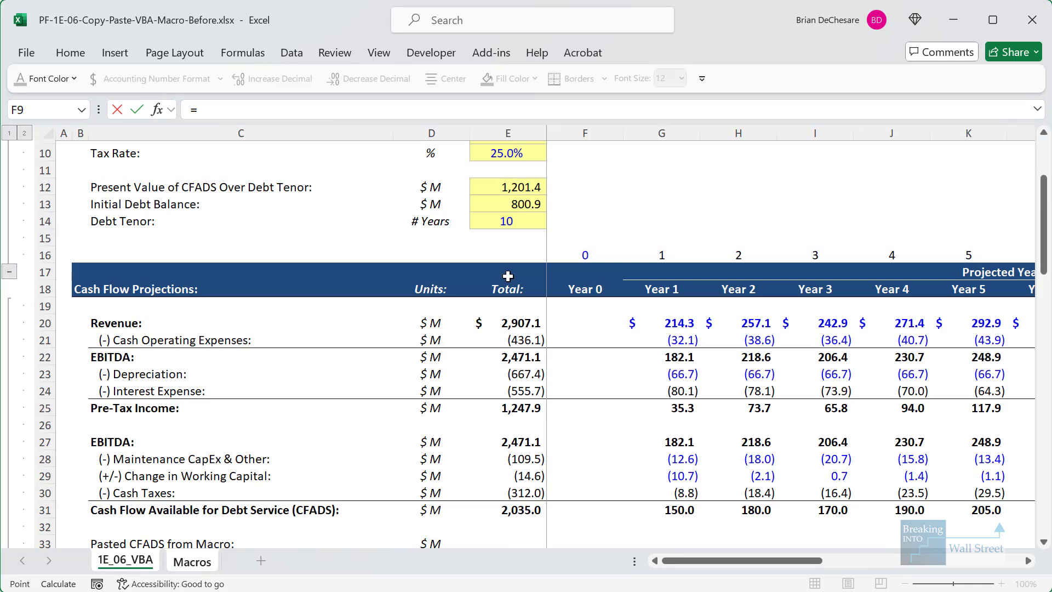
pyautogui.scroll(-3, 508, 276)
pyautogui.click(671, 357)
pyautogui.hotkey('ctrl', 'Return')
# Copy the Year 1 CFADS link across the row through Year 10.
pyautogui.hotkey('ctrl', 'c')
pyautogui.hotkey('shift', 'Right')
pyautogui.hotkey('shift', 'Right')
pyautogui.hotkey('shift', 'Right')
pyautogui.hotkey('shift', 'Right')
pyautogui.hotkey('shift', 'Right')
pyautogui.hotkey('shift', 'Right')
pyautogui.hotkey('shift', 'Right')
pyautogui.hotkey('shift', 'Right')
pyautogui.hotkey('shift', 'Right')
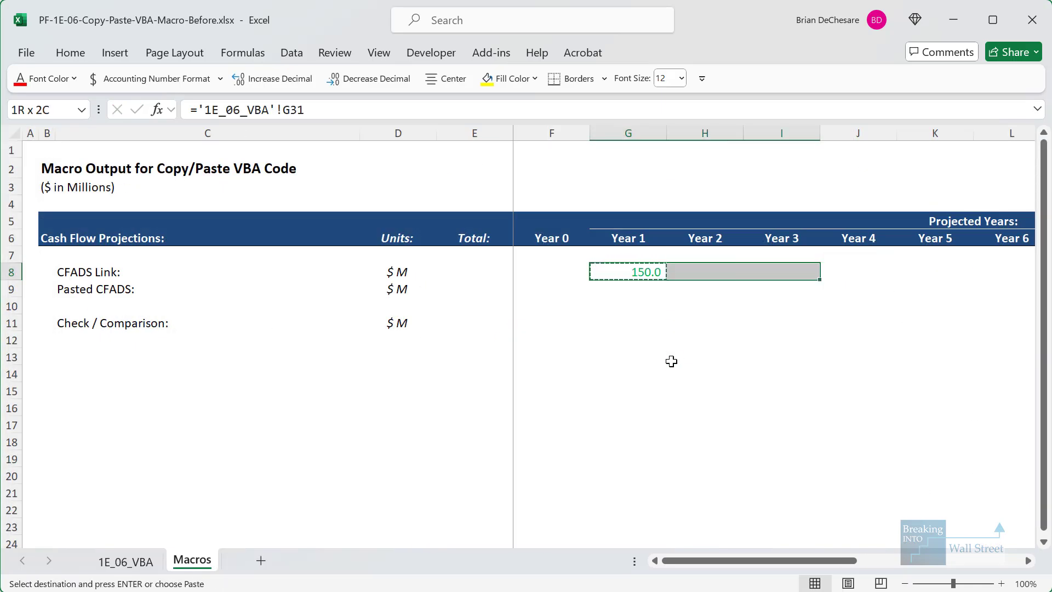
pyautogui.hotkey('ctrl', 'v')
pyautogui.hotkey('shift', 'BackSpace')
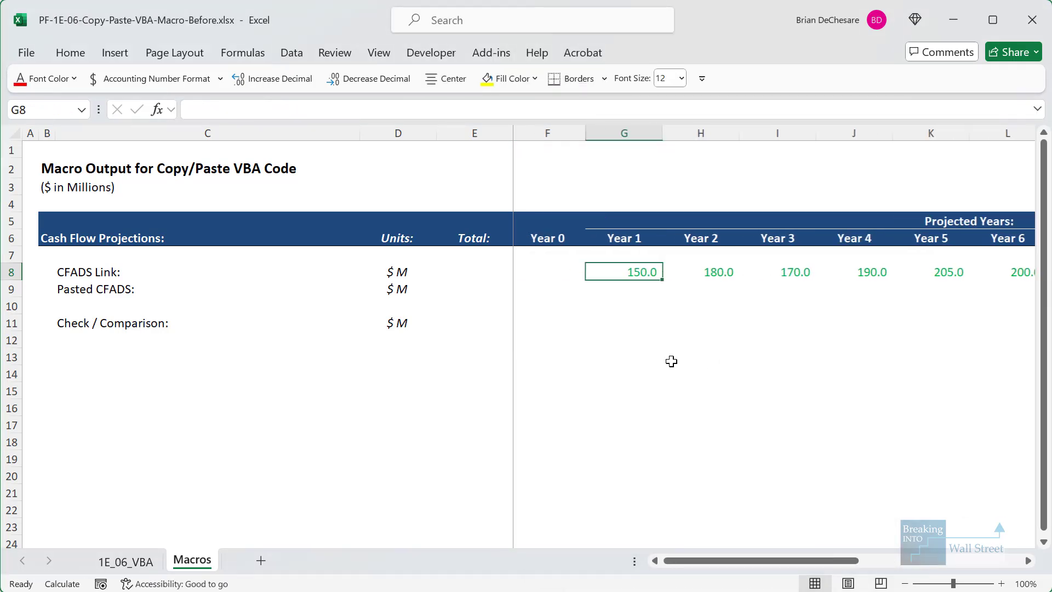
# Paste the Year 1 to Year 10 CFADS Link figures as values into the Pasted CFADS row starting at G9.
pyautogui.hotkey('ctrl', 'shift', 'Right')
pyautogui.hotkey('ctrl', 'c')
pyautogui.press('Down')
pyautogui.press('alt')
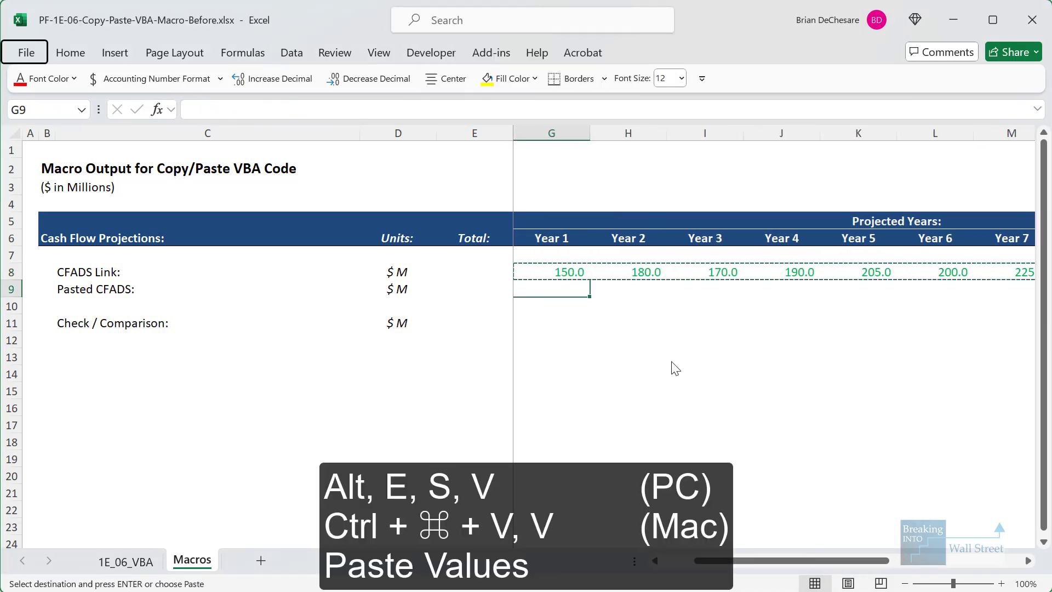
pyautogui.press('e')
pyautogui.press('s')
pyautogui.press('v')
pyautogui.press('Return')
pyautogui.press('Escape')
# Total the CFADS Link row in E8 with a SUM of the CFADS_Links range.
pyautogui.press('Left')
pyautogui.press('Left')
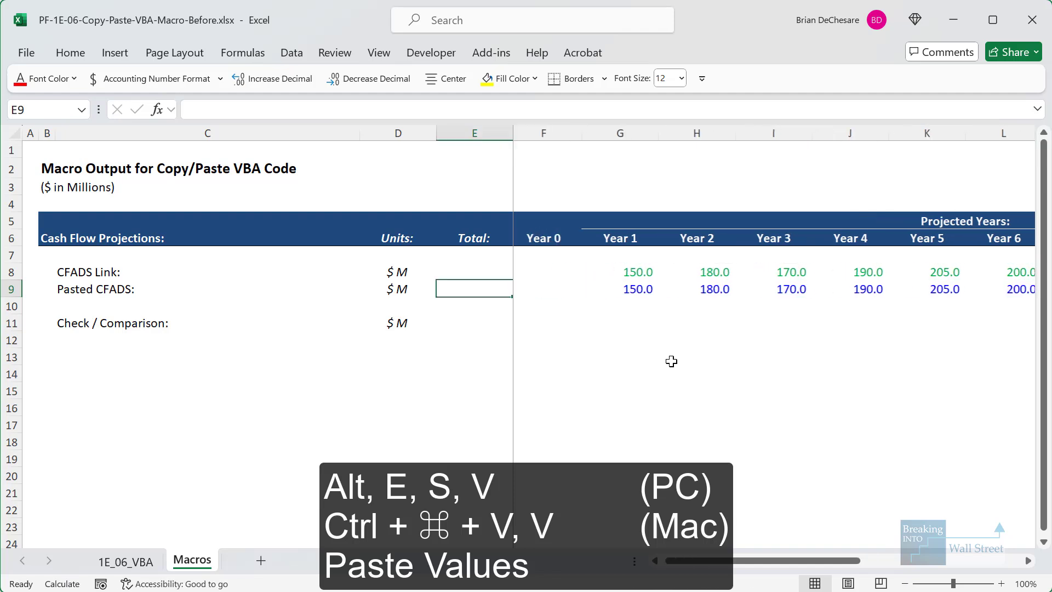
pyautogui.press('Left')
pyautogui.press('Right')
pyautogui.press('Left')
pyautogui.press('Right')
pyautogui.press('Down')
pyautogui.press('Down')
pyautogui.press('Up')
pyautogui.press('Up')
pyautogui.press('Up')
pyautogui.write('=SUM(')
pyautogui.press('Right')
pyautogui.hotkey('shift', 'Right')
pyautogui.hotkey('shift', 'Right')
pyautogui.hotkey('shift', 'Right')
pyautogui.hotkey('shift', 'Right')
pyautogui.hotkey('shift', 'Right')
pyautogui.hotkey('shift', 'Right')
pyautogui.hotkey('shift', 'Right')
pyautogui.hotkey('shift', 'Right')
pyautogui.hotkey('shift', 'Right')
pyautogui.hotkey('shift', 'Right')
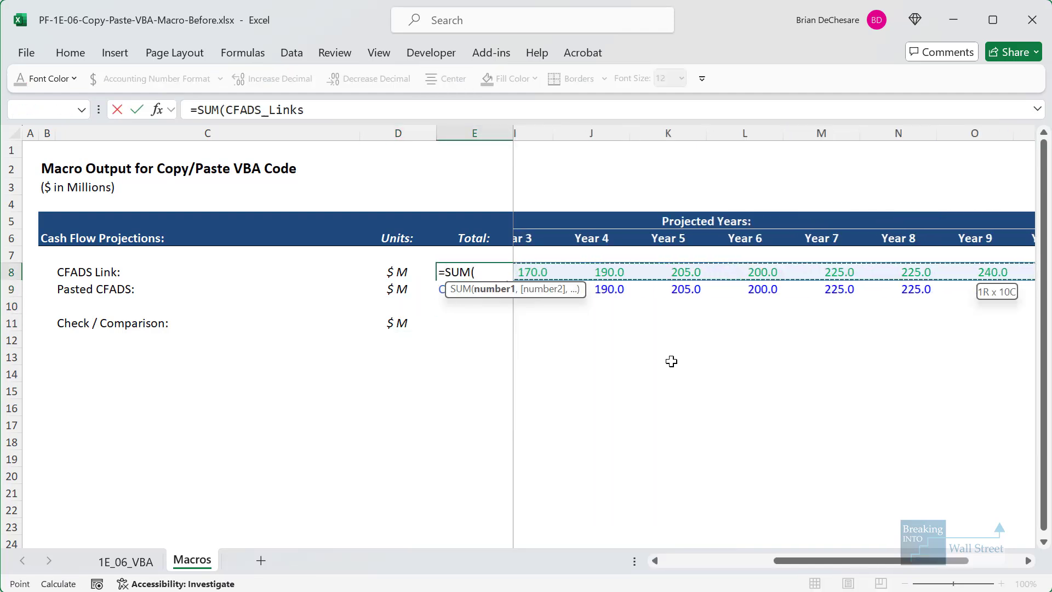
pyautogui.press('Return')
# Total the Pasted CFADS row in E9 with a SUM over Year 1 through Year 10.
pyautogui.write('=SUM')
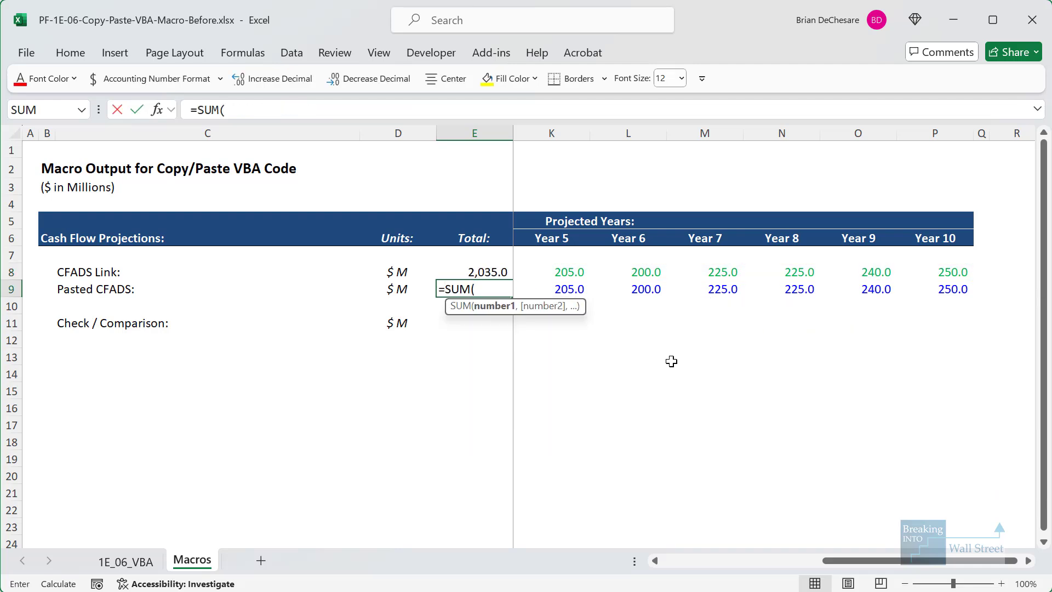
pyautogui.write('(')
pyautogui.press('Right')
pyautogui.hotkey('shift', 'Right')
pyautogui.hotkey('shift', 'Right')
pyautogui.hotkey('shift', 'Right')
pyautogui.hotkey('shift', 'Right')
pyautogui.hotkey('shift', 'Right')
pyautogui.hotkey('shift', 'Right')
pyautogui.hotkey('shift', 'Right')
pyautogui.hotkey('shift', 'Right')
pyautogui.hotkey('shift', 'Right')
pyautogui.hotkey('shift', 'Right')
pyautogui.hotkey('ctrl', 'Return')
# Enter =ROUND(E8-E9,0) as the Check / Comparison total in E11.
pyautogui.press('Right')
pyautogui.press('Down')
pyautogui.press('Down')
pyautogui.press('Left')
pyautogui.write('=ROUND(')
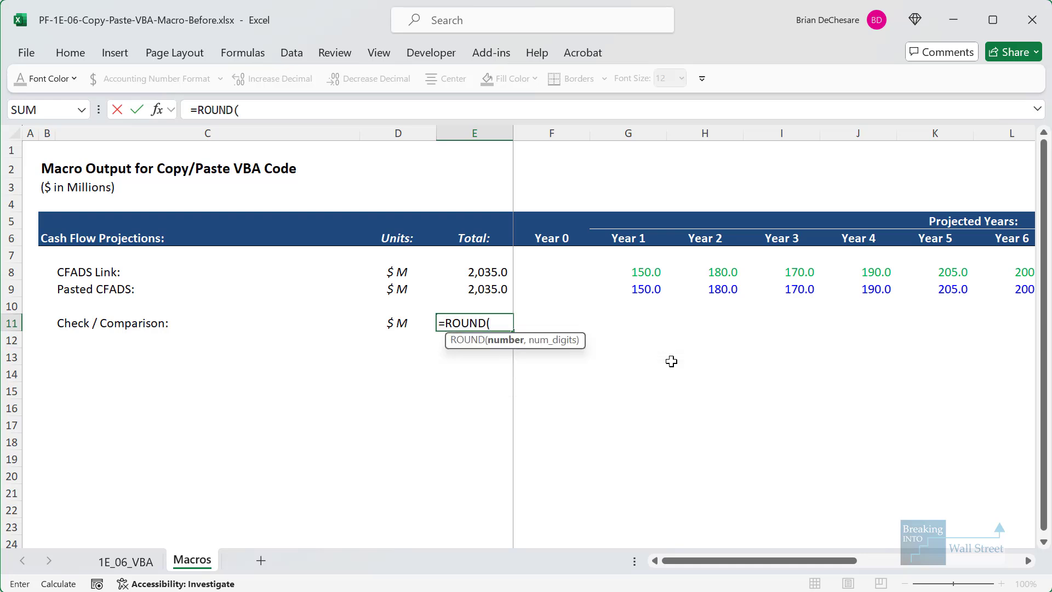
pyautogui.press('Up')
pyautogui.press('Up')
pyautogui.press('Up')
pyautogui.write('-')
pyautogui.press('Up')
pyautogui.press('Up')
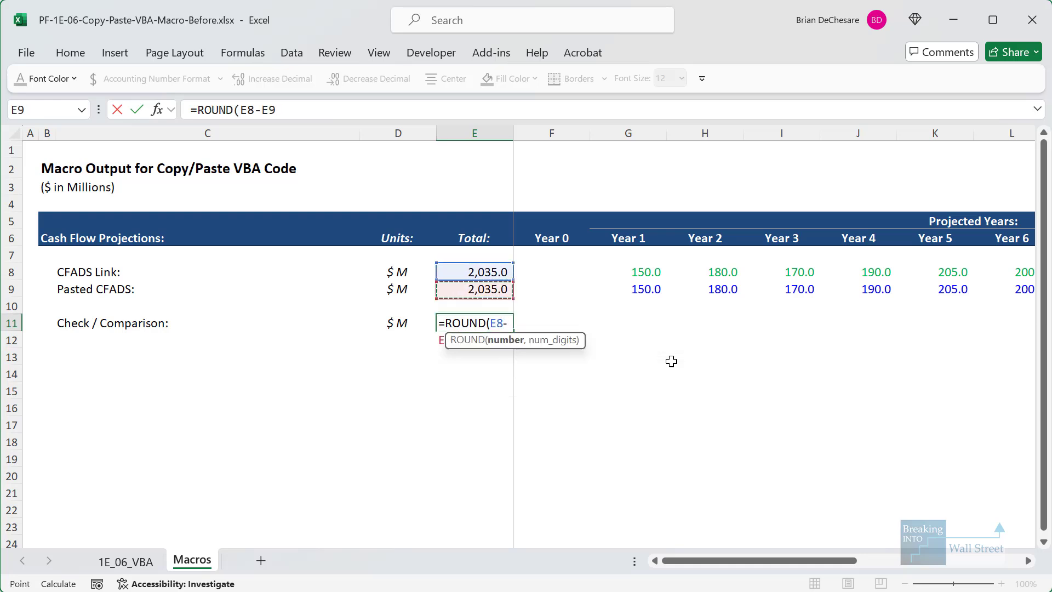
pyautogui.write(',0)')
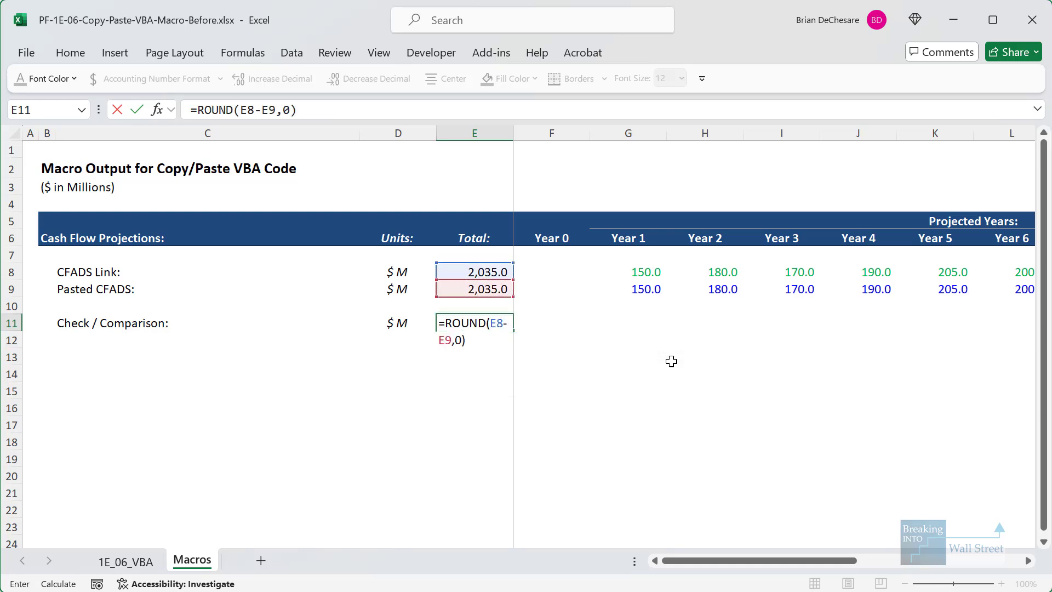
pyautogui.hotkey('ctrl', 'Return')
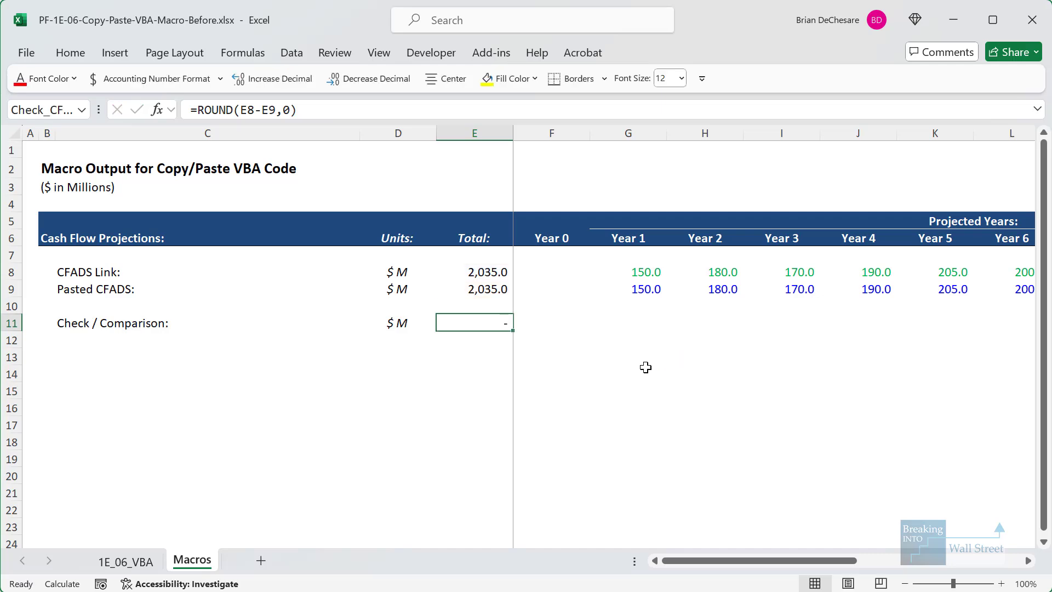
# On the 1E_06_VBA sheet, link the Year 1 Pasted CFADS from Macro cell G33 to =Macros!G9.
pyautogui.click(126, 561)
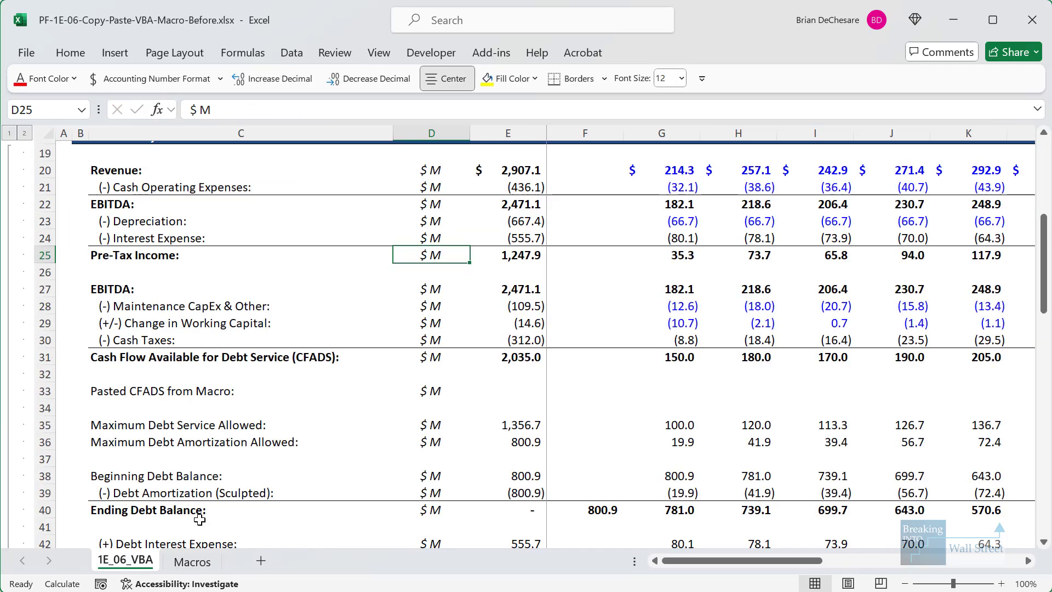
pyautogui.click(672, 383)
pyautogui.scroll(-1, 672, 382)
pyautogui.write('=')
pyautogui.hotkey('ctrl', 'pagedown')
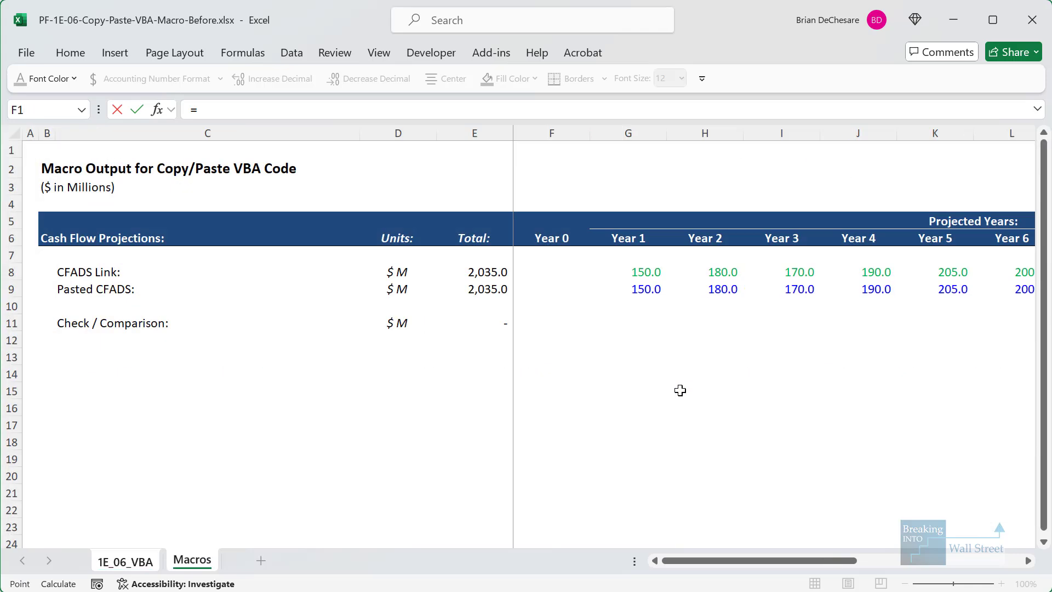
pyautogui.click(632, 288)
pyautogui.hotkey('ctrl', 'Return')
# Copy the Year 1 Pasted CFADS from Macro link across row 33 through Year 10.
pyautogui.hotkey('ctrl', 'c')
pyautogui.hotkey('shift', 'Right')
pyautogui.hotkey('shift', 'Right')
pyautogui.hotkey('shift', 'Right')
pyautogui.hotkey('shift', 'Right')
pyautogui.hotkey('shift', 'Right')
pyautogui.hotkey('shift', 'Right')
pyautogui.hotkey('shift', 'Right')
pyautogui.hotkey('shift', 'Right')
pyautogui.hotkey('shift', 'Right')
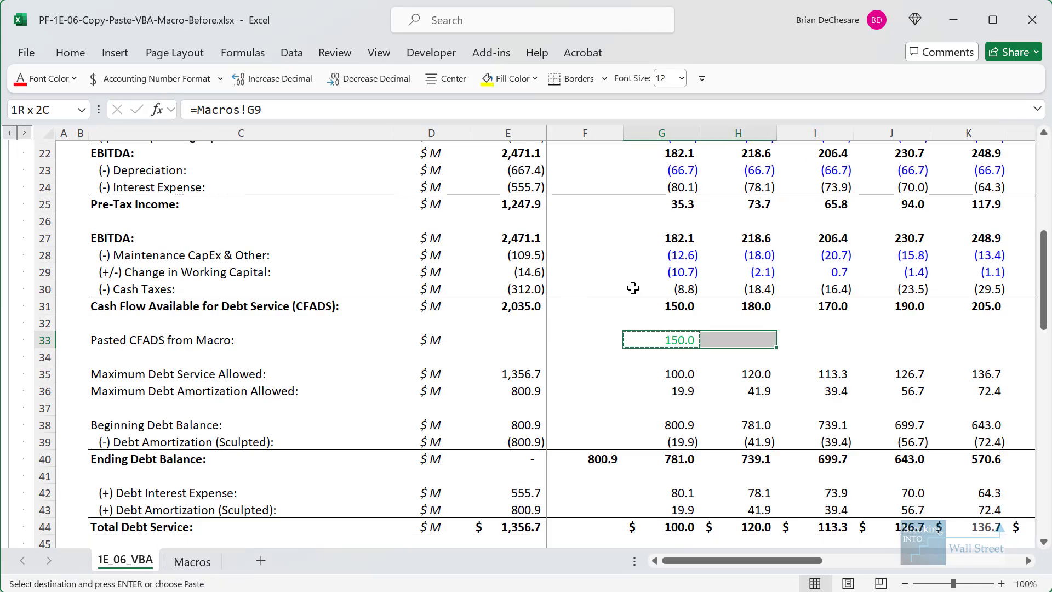
pyautogui.hotkey('shift', 'Right')
pyautogui.hotkey('shift', 'Left')
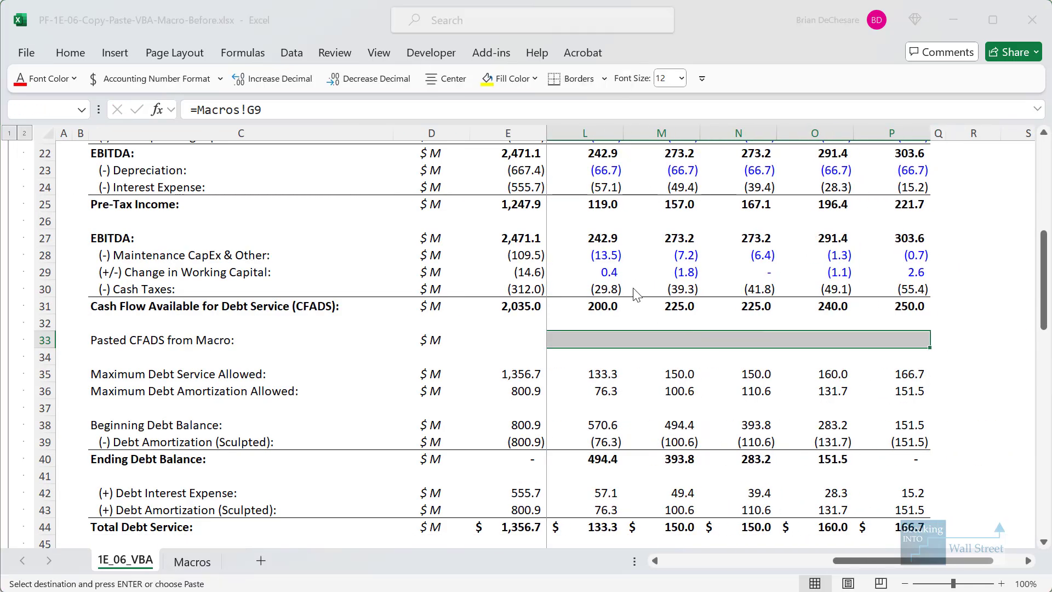
pyautogui.press('Return')
# Trace the dependents of the Year 1 CFADS and change the Year 1 Maximum Debt Service Allowed formula in G35 to =G33/Min_LLCR.
pyautogui.press('Up')
pyautogui.press('Up')
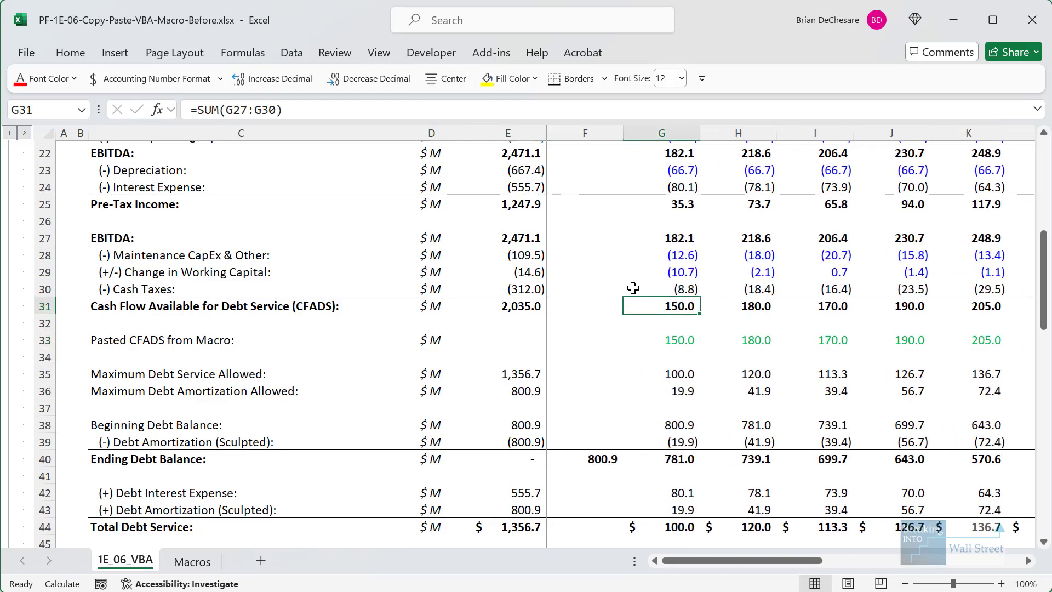
pyautogui.hotkey('ctrl', ']')
pyautogui.scroll(3, 630, 257)
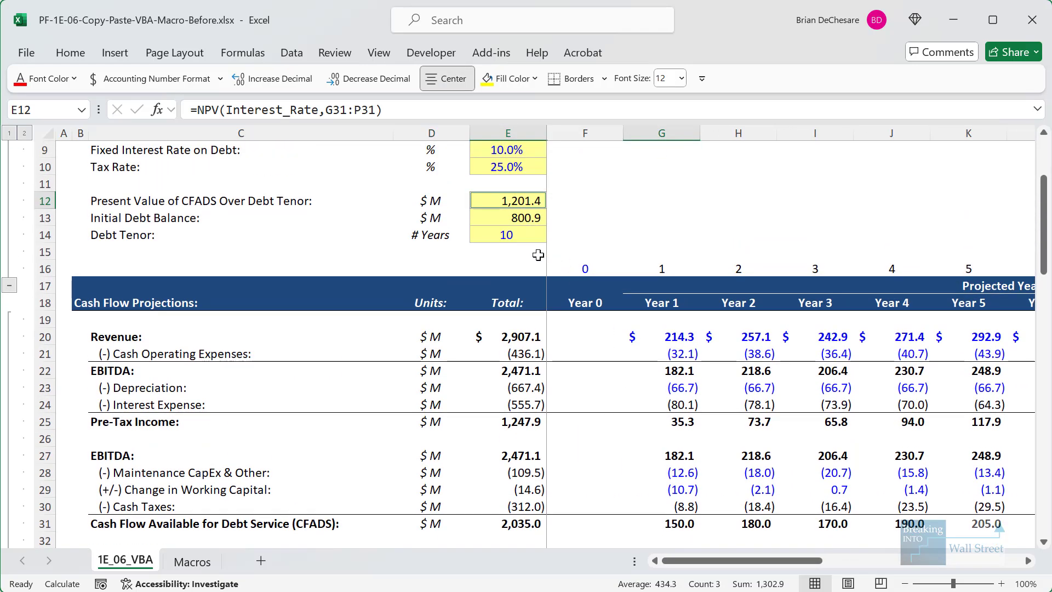
pyautogui.scroll(-4, 537, 255)
pyautogui.scroll(-3, 547, 262)
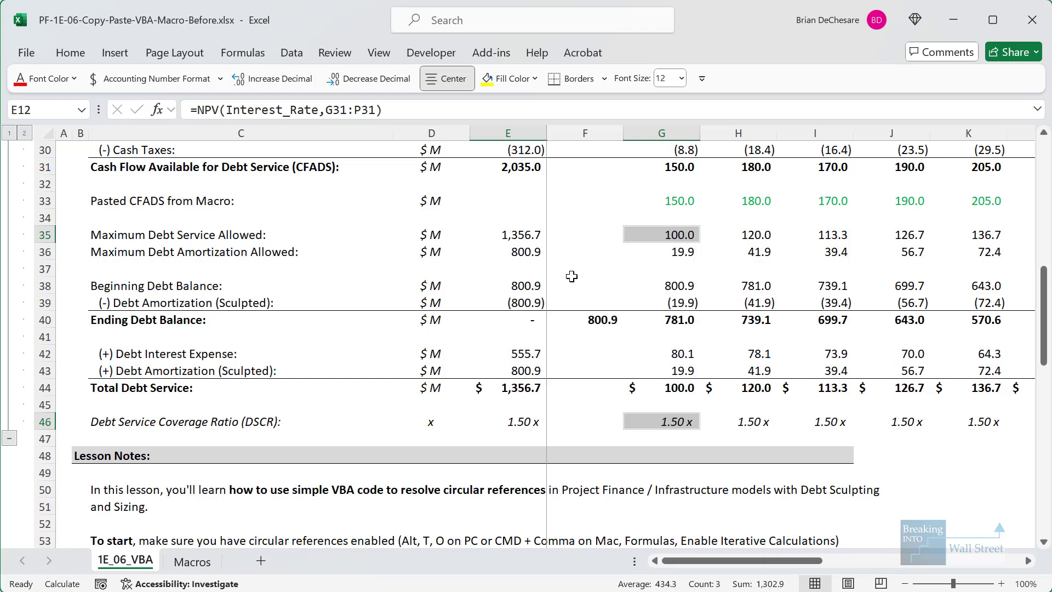
pyautogui.scroll(1, 571, 276)
pyautogui.click(607, 317)
pyautogui.click(675, 286)
pyautogui.press('F2')
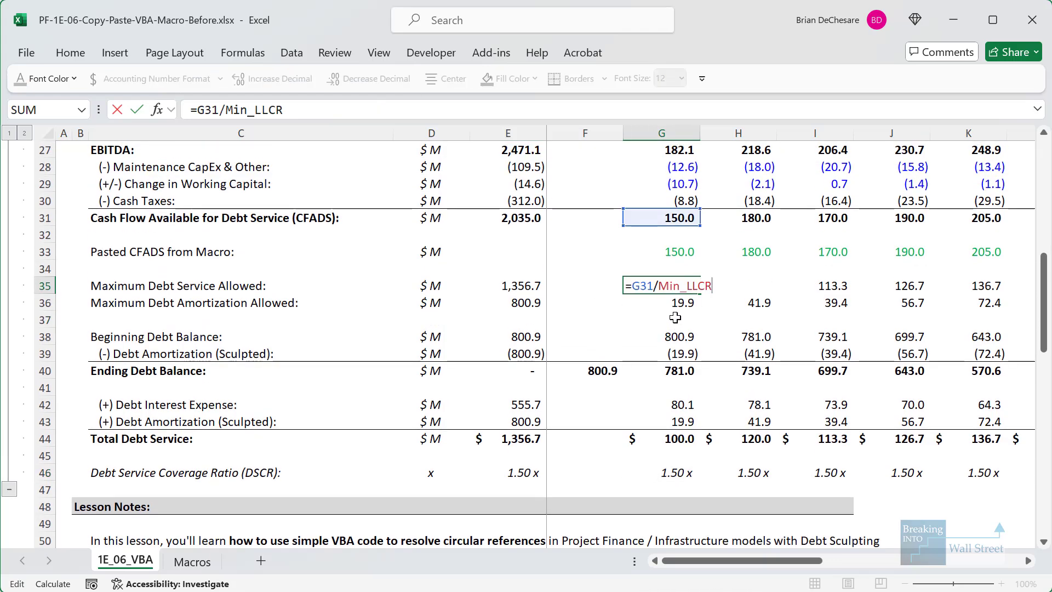
pyautogui.press('BackSpace')
pyautogui.write('3')
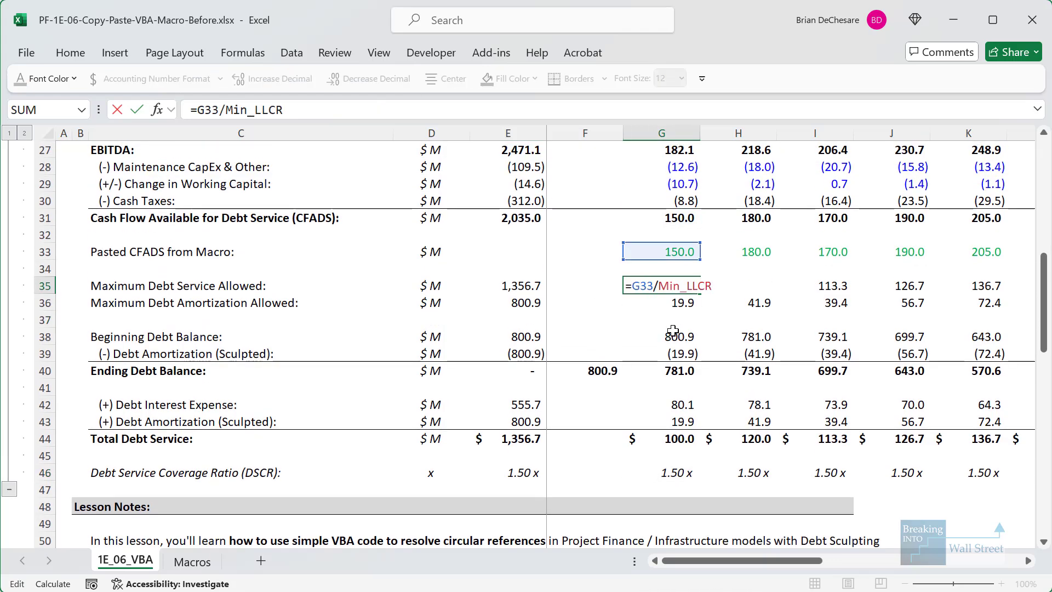
pyautogui.hotkey('ctrl', 'Return')
# Paste the G35 Maximum Debt Service Allowed formula across the row through Year 10, formulas only.
pyautogui.hotkey('ctrl', 'c')
pyautogui.hotkey('ctrl', 'shift', 'Right')
pyautogui.hotkey('ctrl', 'alt', 'v')
pyautogui.press('f')
pyautogui.press('Return')
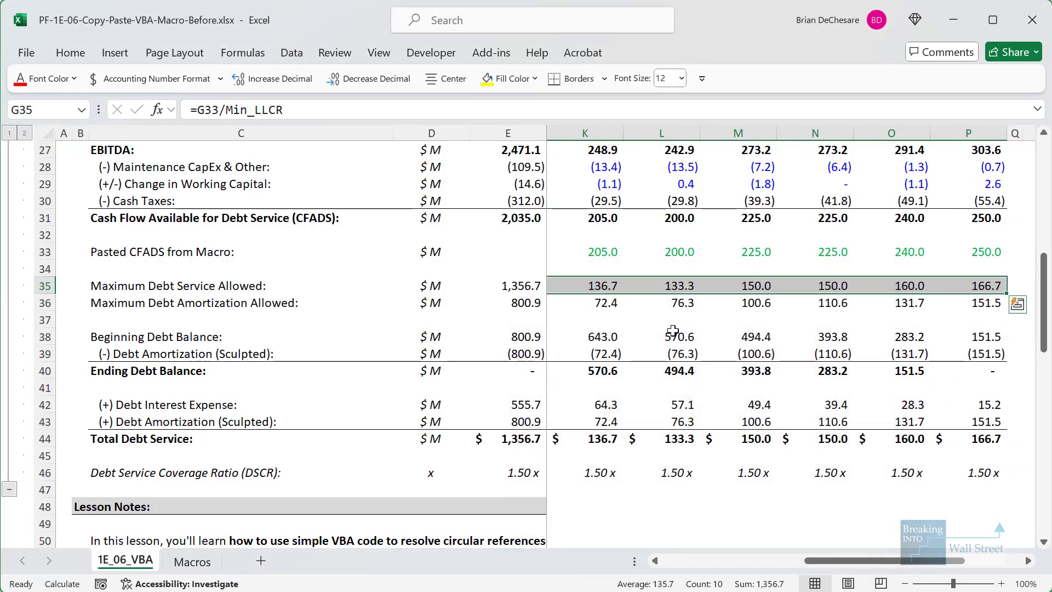
# Change the Present Value of CFADS Over Debt Tenor formula in E12 to =NPV(Interest_Rate,G33:P33).
pyautogui.press('Left')
pyautogui.scroll(8, 674, 329)
pyautogui.doubleClick(529, 303)
pyautogui.click(491, 342)
pyautogui.scroll(-1, 601, 339)
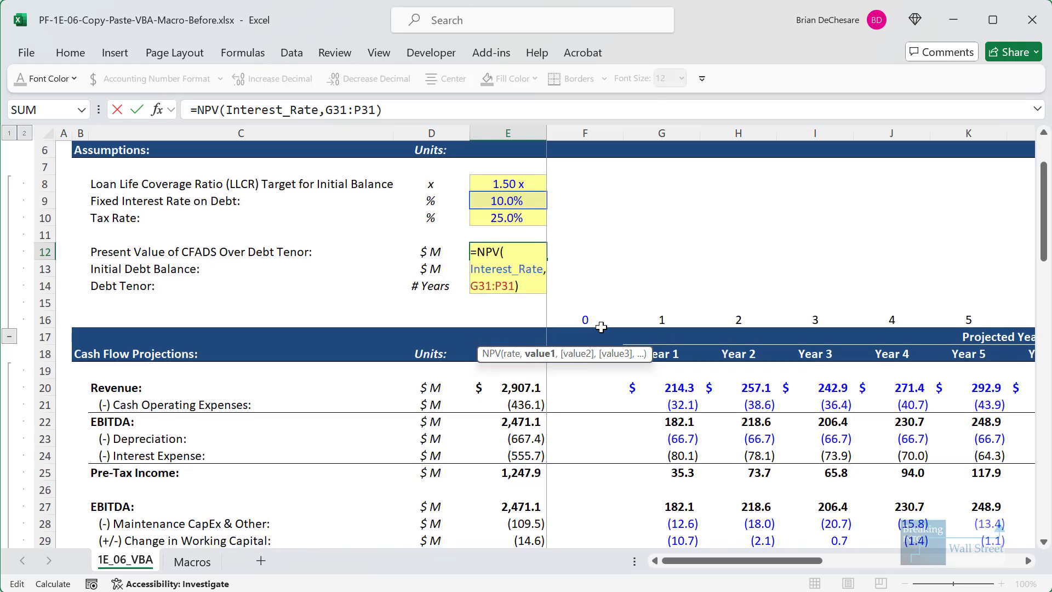
pyautogui.press('BackSpace')
pyautogui.write('3')
pyautogui.press('BackSpace')
pyautogui.write('3')
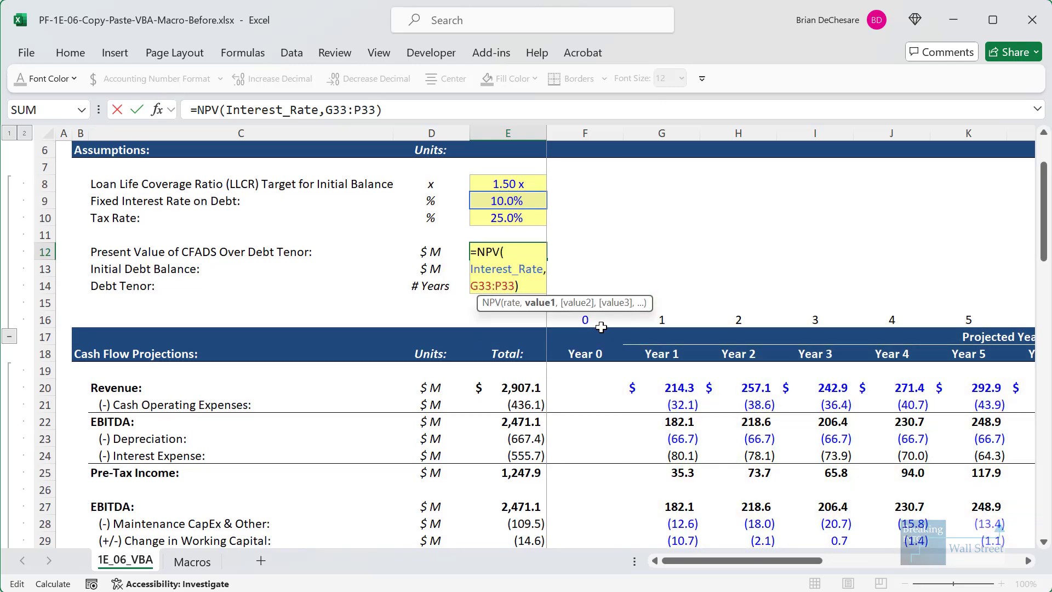
pyautogui.hotkey('ctrl', 'Return')
# Review the Year 1 Debt Service Coverage Ratio formula in G46 and the Pasted CFADS from Macro link in G33.
pyautogui.scroll(-5, 600, 329)
pyautogui.press('F2')
pyautogui.scroll(-5, 600, 337)
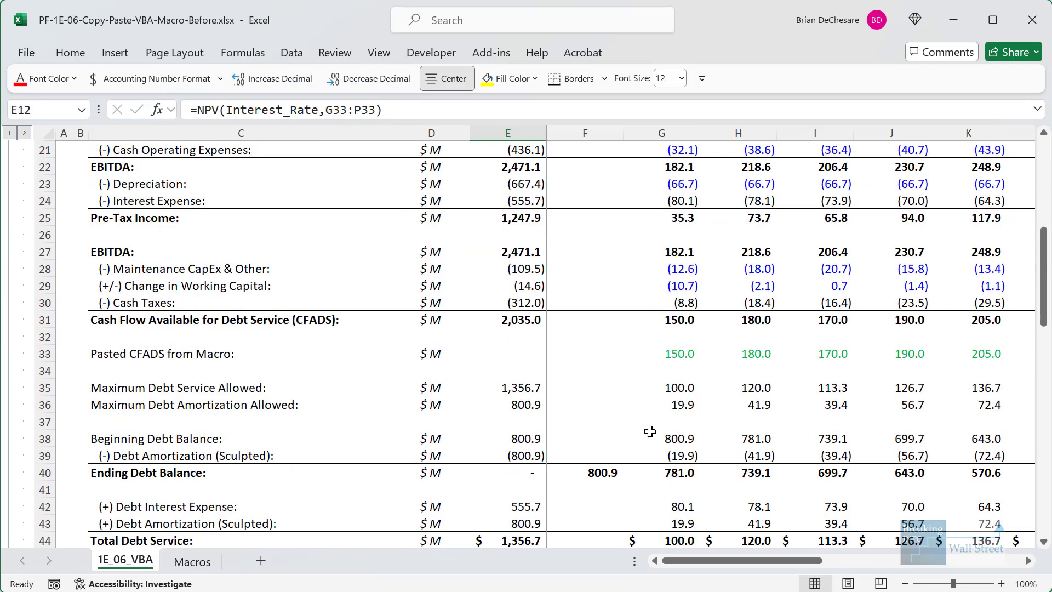
pyautogui.click(653, 475)
pyautogui.press('F2')
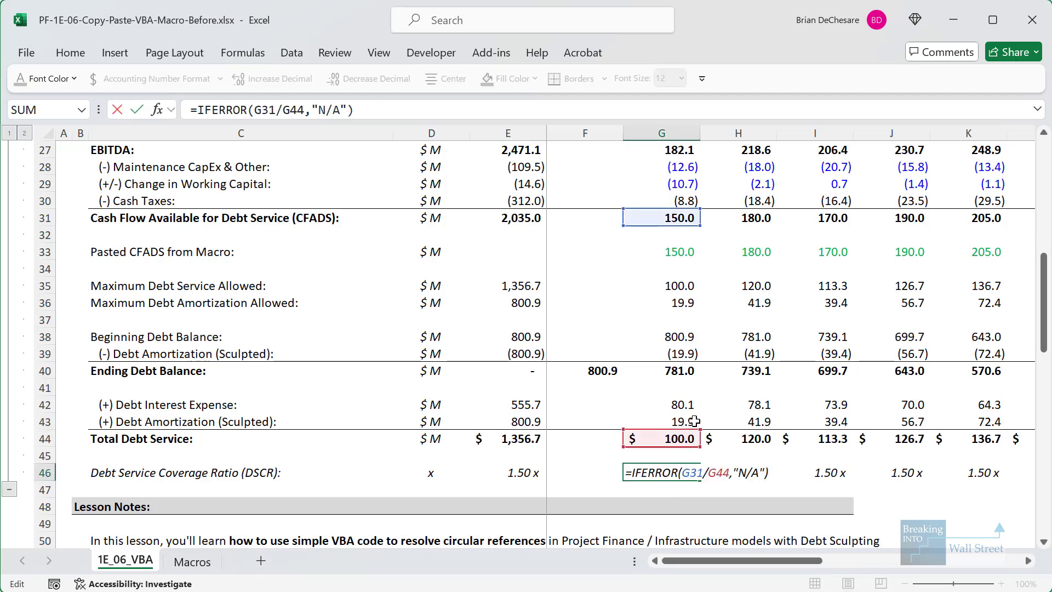
pyautogui.press('Escape')
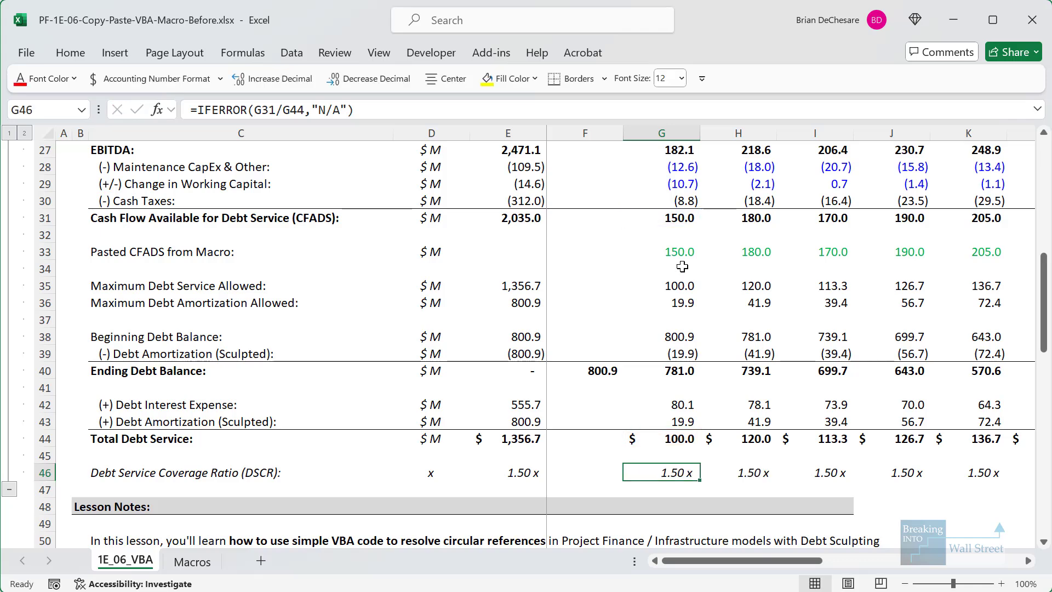
pyautogui.click(678, 266)
pyautogui.click(679, 252)
# Set the Fixed Interest Rate on Debt to 8% and inspect the Debt Service Coverage Ratio row.
pyautogui.scroll(7, 710, 295)
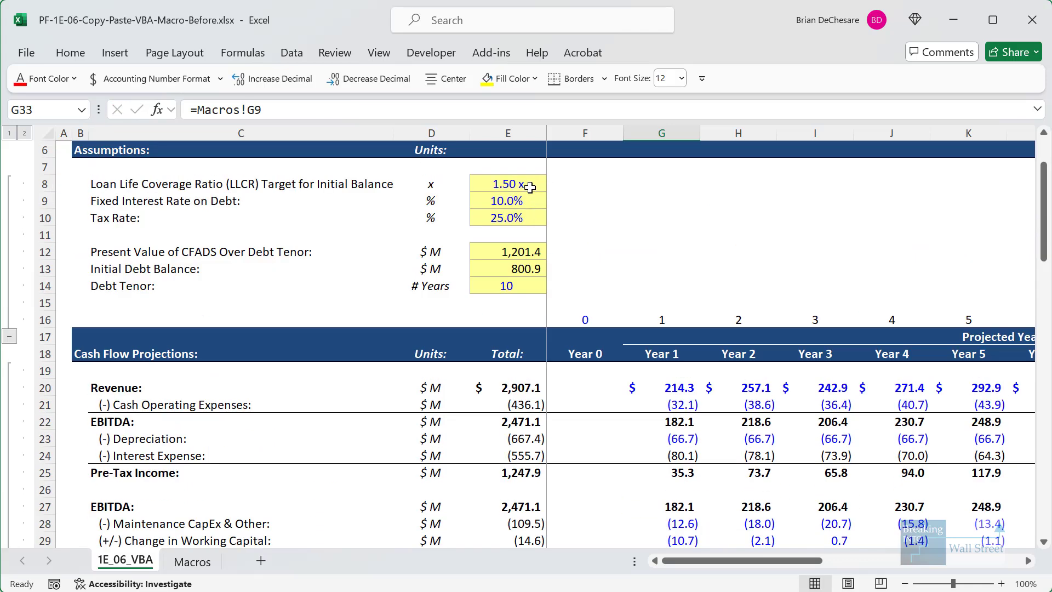
pyautogui.click(524, 204)
pyautogui.write('8')
pyautogui.hotkey('ctrl', 'Return')
pyautogui.scroll(-8, 647, 378)
pyautogui.moveTo(628, 401); pyautogui.dragTo(1002, 438)
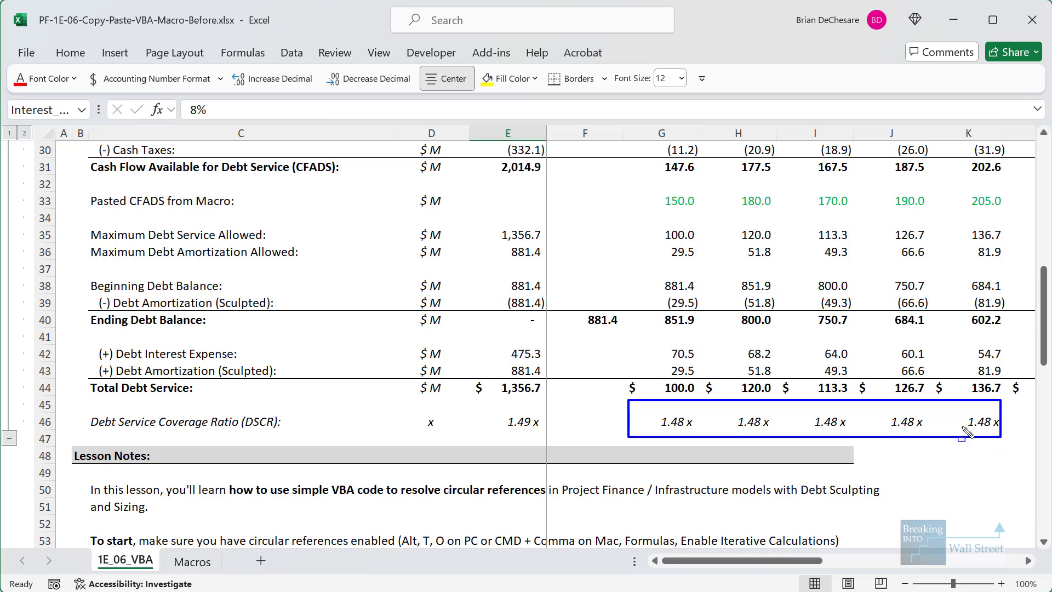
pyautogui.press('Escape')
# On the Macros sheet, copy the Year 1 to Year 10 CFADS Link figures and select G9 in the Pasted CFADS row.
pyautogui.click(675, 206)
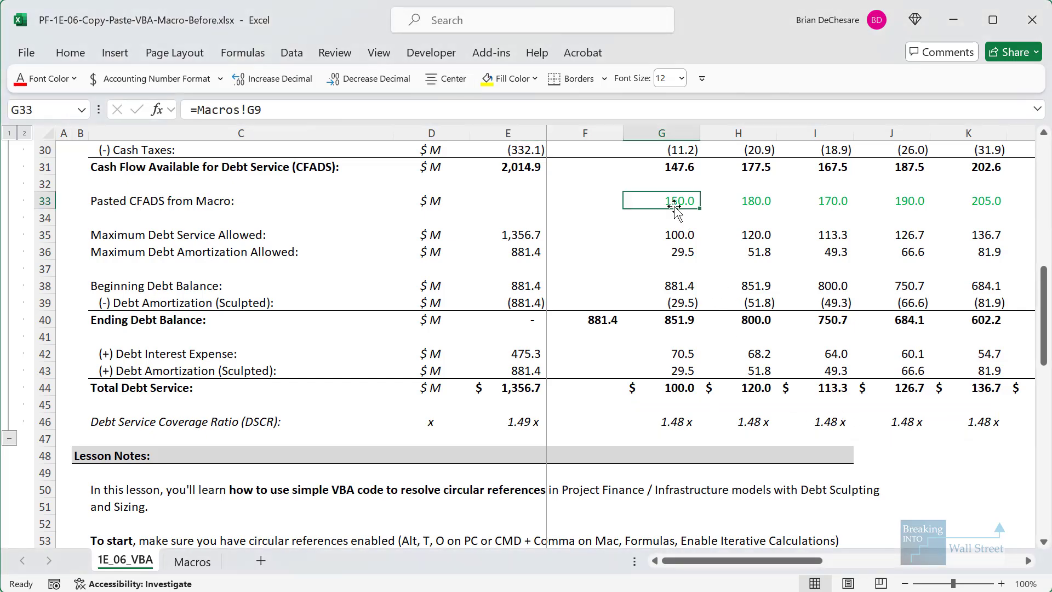
pyautogui.hotkey('ctrl', 'pagedown')
pyautogui.press('Up')
pyautogui.press('Right')
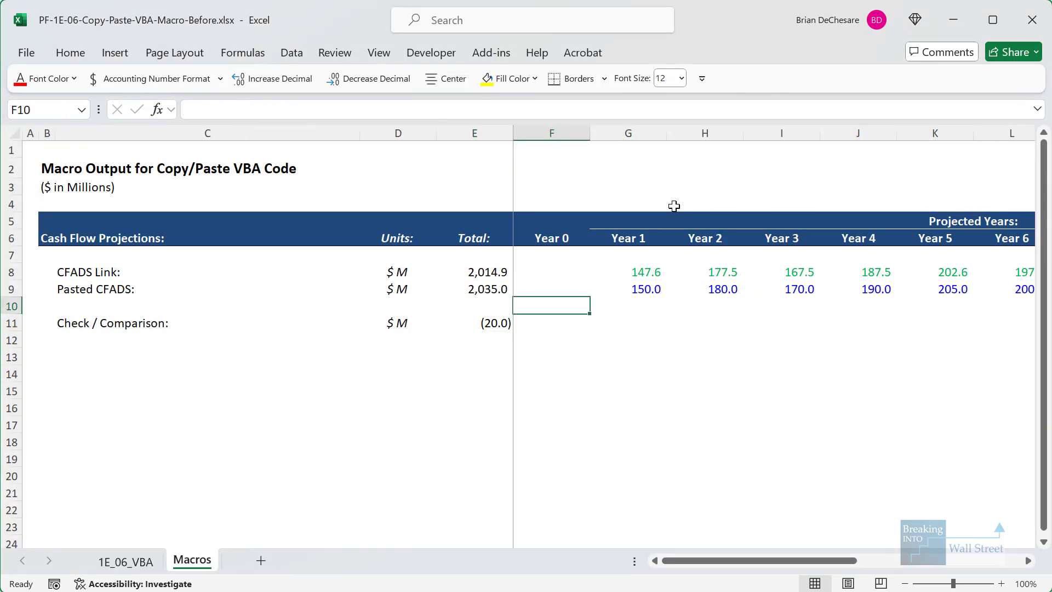
pyautogui.press('Up')
pyautogui.press('Right')
pyautogui.press('Up')
pyautogui.hotkey('ctrl', 'shift', 'Right')
pyautogui.hotkey('ctrl', 'c')
pyautogui.press('Left')
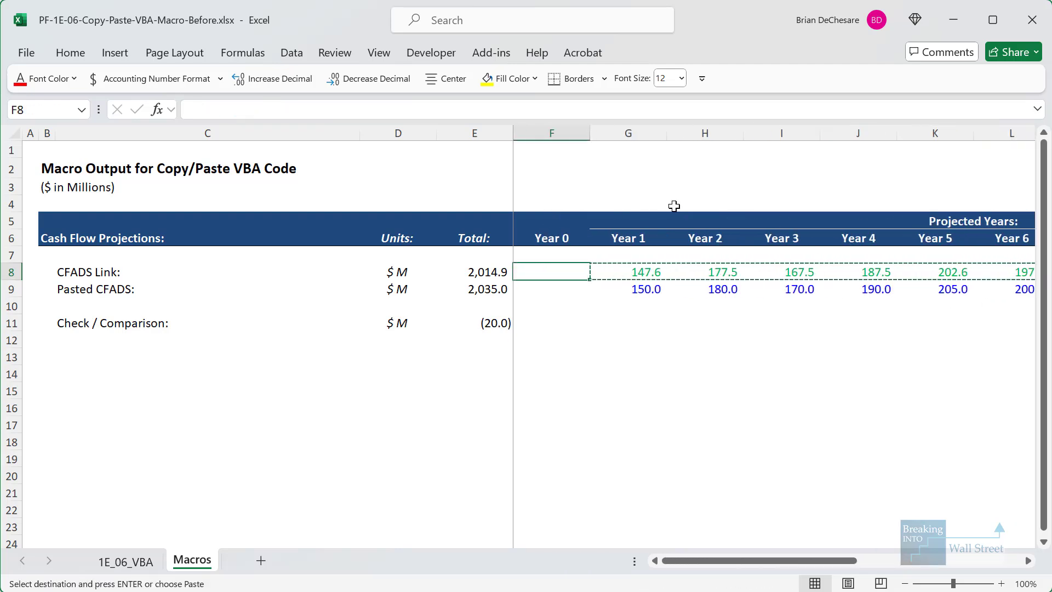
pyautogui.press('Down')
pyautogui.press('Right')
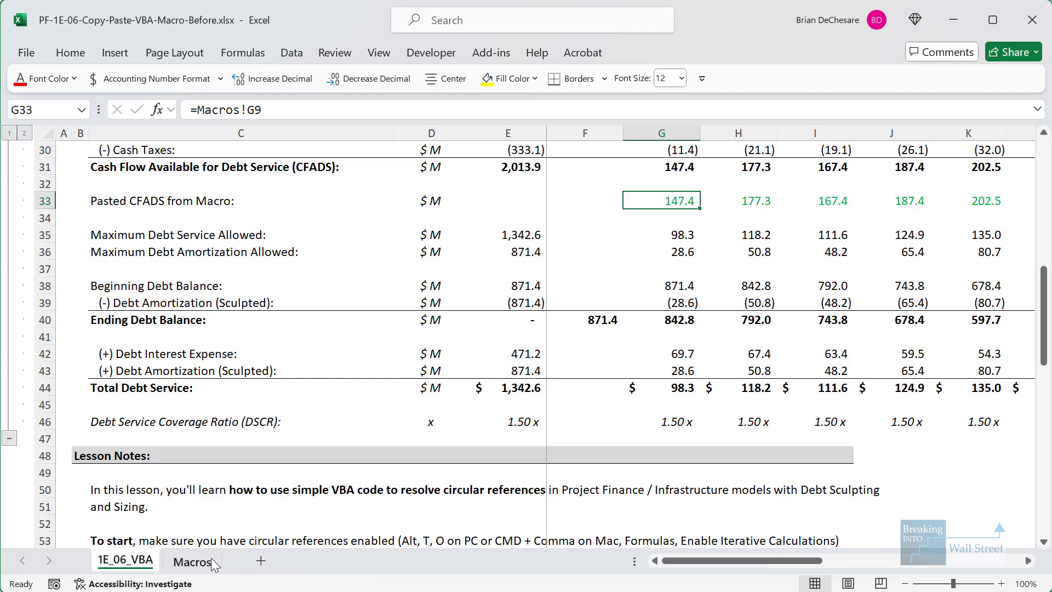
# From cell G8 on the Macros sheet, start recording a macro named Size_Debt in This Workbook with the shortcut Ctrl+Shift+S.
pyautogui.click(192, 561)
pyautogui.press('Up')
pyautogui.press('alt')
pyautogui.press('l')
pyautogui.press('r')
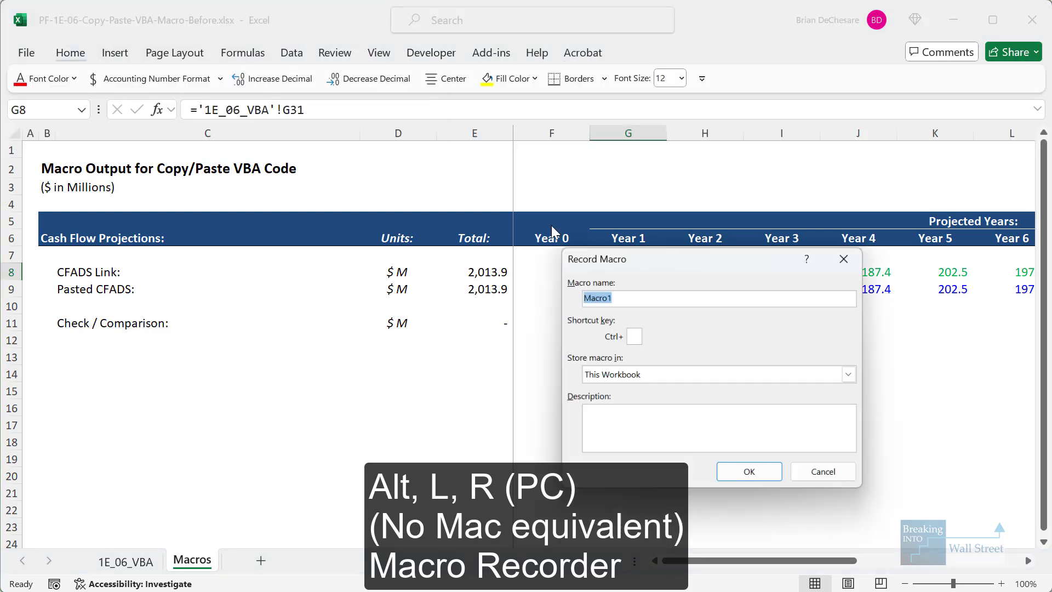
pyautogui.moveTo(660, 215); pyautogui.dragTo(522, 210)
pyautogui.write('Size_De')
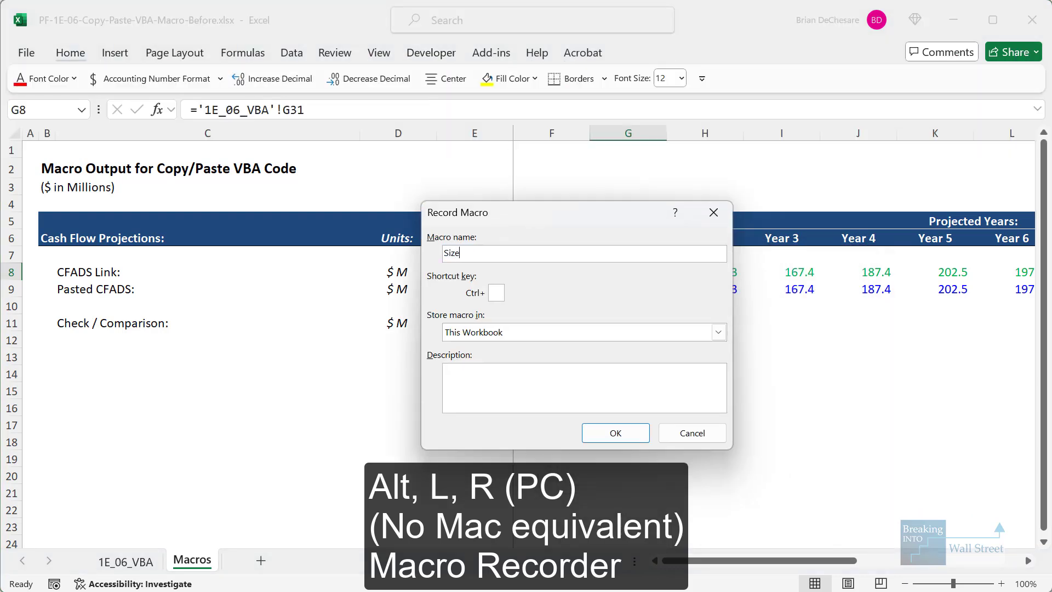
pyautogui.press('Tab')
pyautogui.hotkey('shift', 'd')
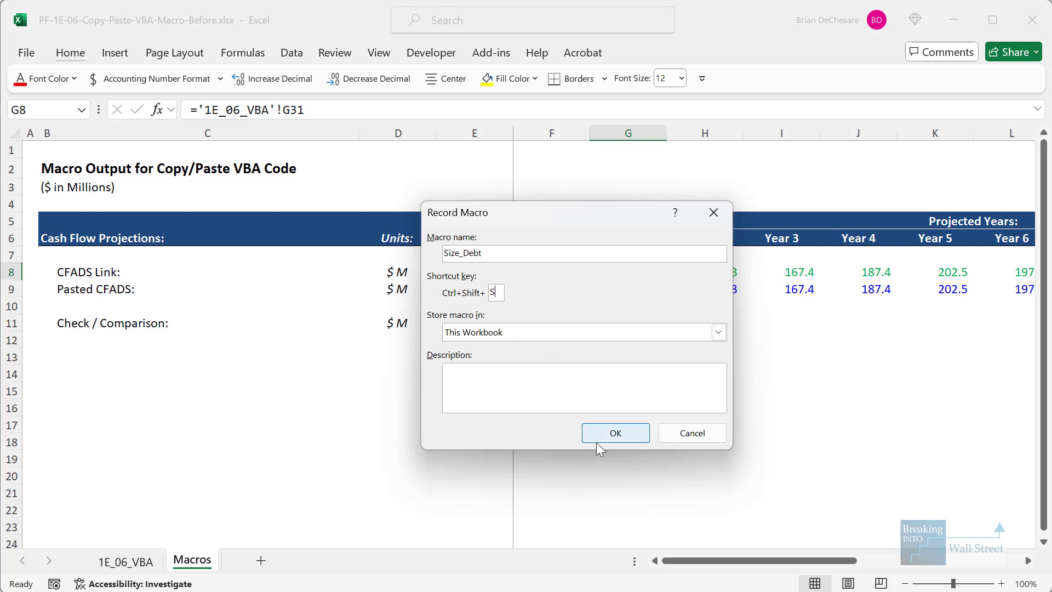
pyautogui.click(597, 437)
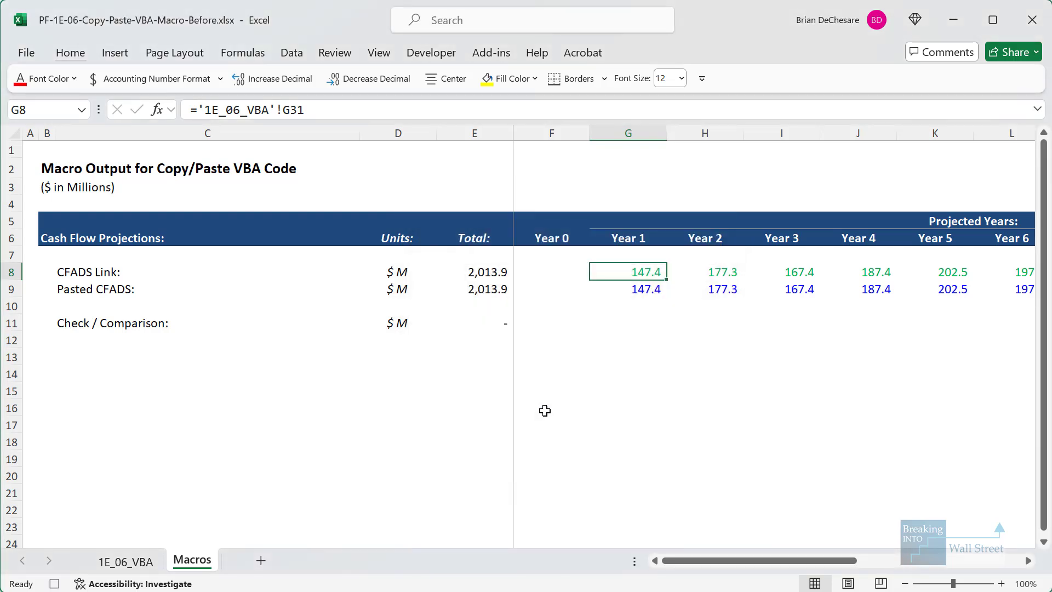
# Copy the Year 1 to Year 10 CFADS Link figures, paste them as values into the Pasted CFADS row from G9, and stop recording.
pyautogui.hotkey('ctrl', 'shift', 'Right')
pyautogui.hotkey('ctrl', 'c')
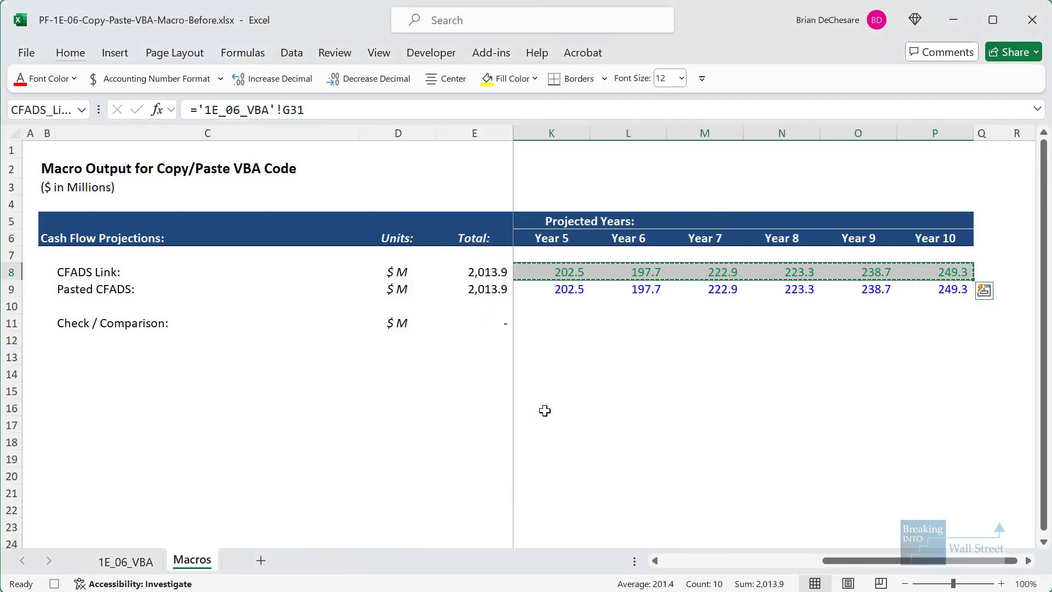
pyautogui.press('Down')
pyautogui.hotkey('alt', 'e')
pyautogui.press('s')
pyautogui.press('v')
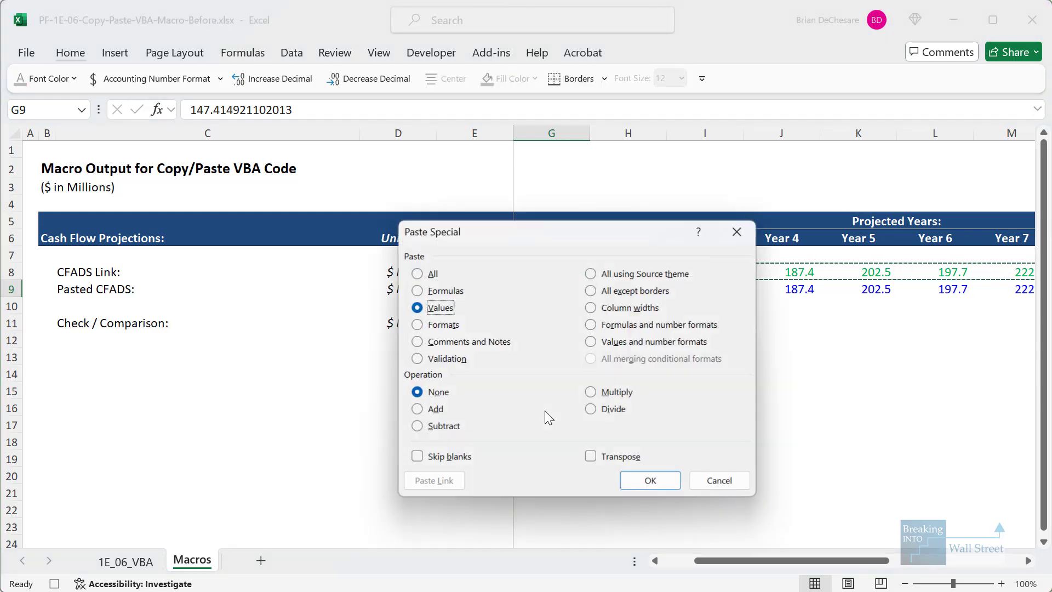
pyautogui.press('Return')
pyautogui.press('alt')
pyautogui.press('l')
pyautogui.press('Escape')
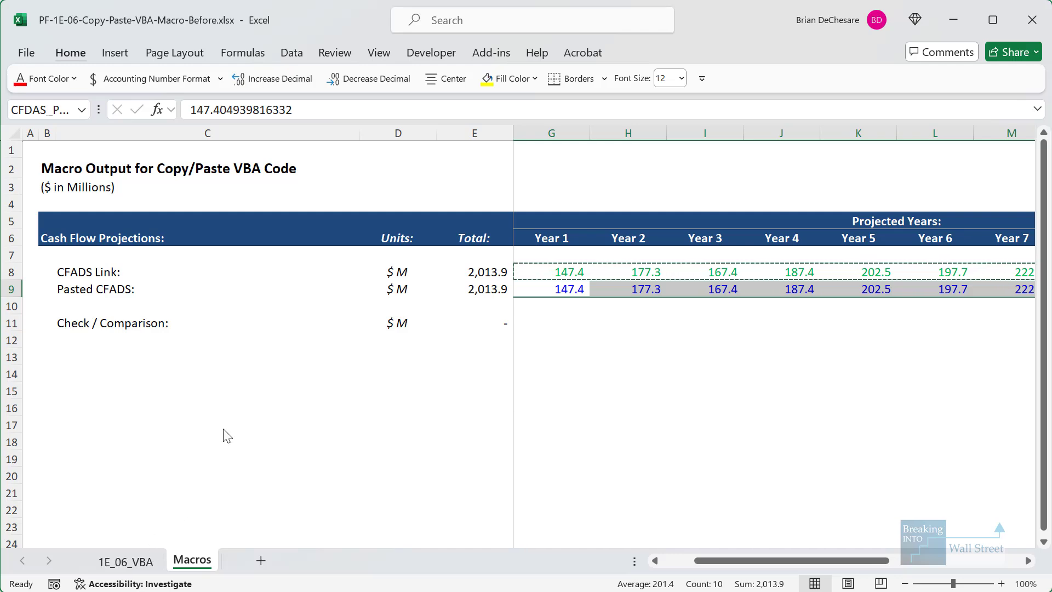
# Open the recorded Size_Debt code in Module1 in the VBA editor.
pyautogui.press('alt')
pyautogui.press('l')
pyautogui.press('v')
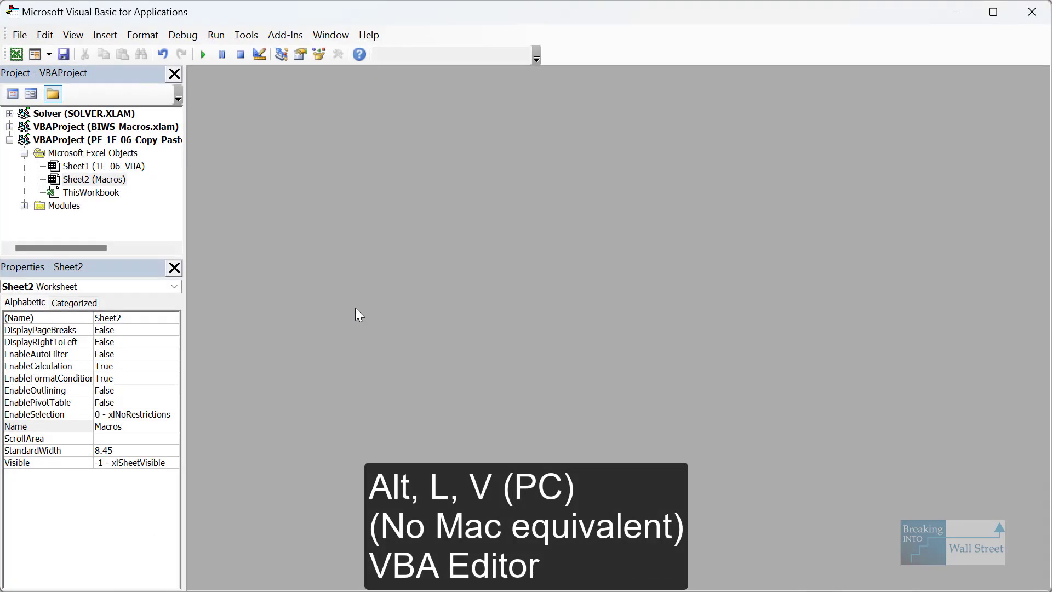
pyautogui.click(25, 206)
pyautogui.doubleClick(65, 219)
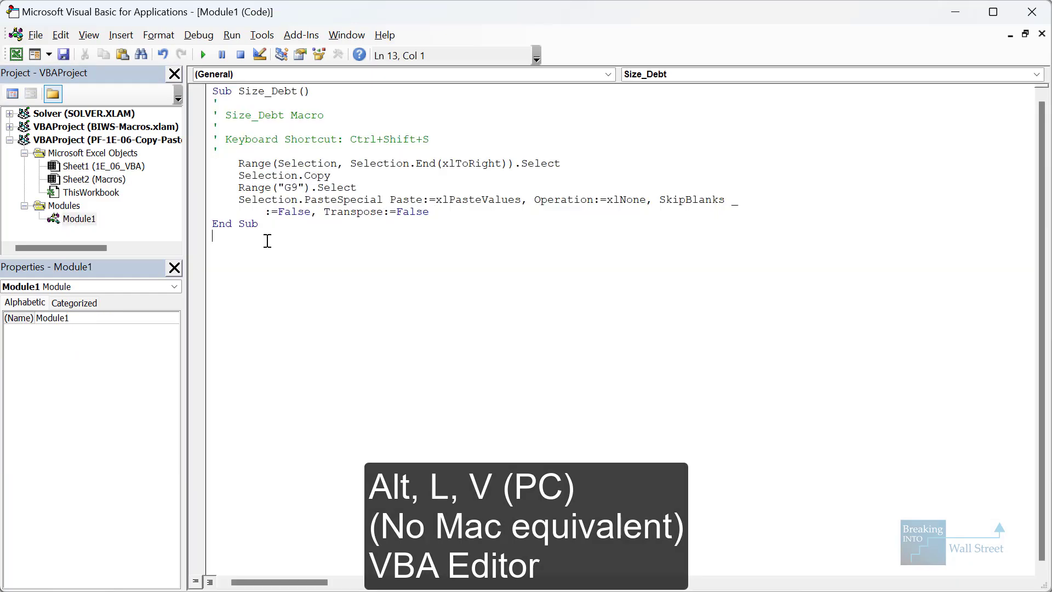
pyautogui.keyDown('shift'); pyautogui.click(358, 199); pyautogui.keyUp('shift')
pyautogui.click(357, 199)
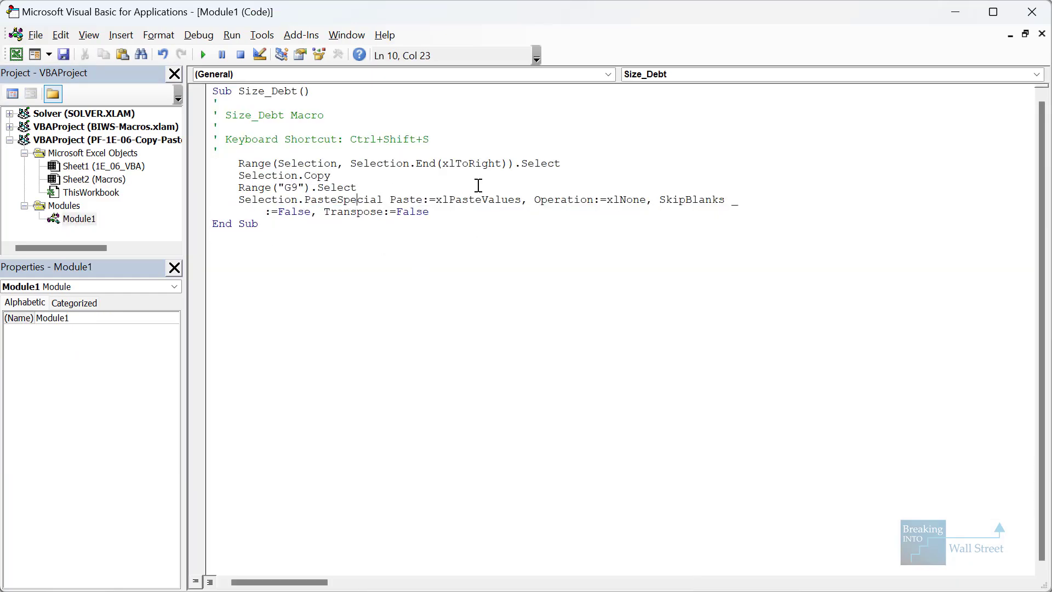
# Delete the recorded select, copy and paste-special lines from the body of Size_Debt, leaving blank lines above End Sub.
pyautogui.moveTo(463, 210); pyautogui.dragTo(217, 165)
pyautogui.press('Delete')
pyautogui.press('Return')
pyautogui.press('Return')
pyautogui.press('Up')
pyautogui.press('Up')
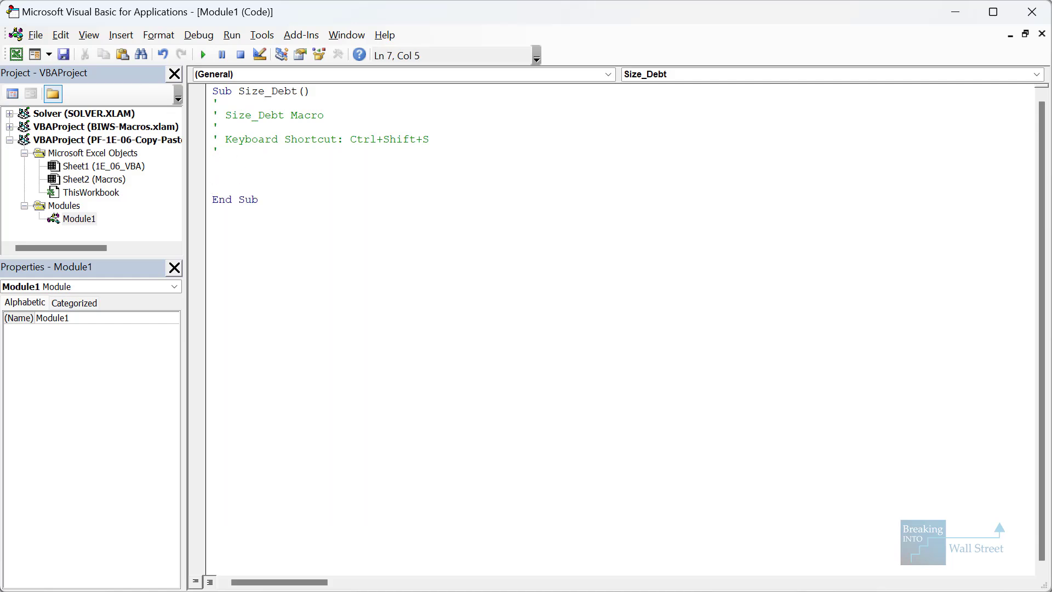
# Write a Do loop in Size_Debt that ends with Loop Until Range("Check_CFADS").Value = 0.
pyautogui.press('Tab')
pyautogui.write('Do')
pyautogui.press('Return')
pyautogui.press('Return')
pyautogui.write('L')
pyautogui.press('Delete')
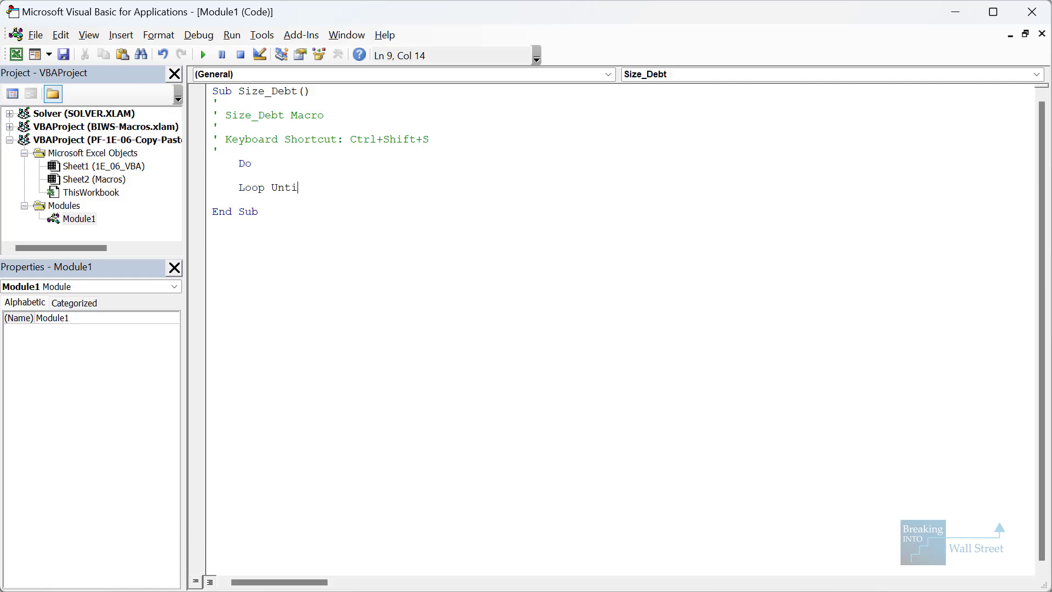
pyautogui.write('("Check_CFADS')
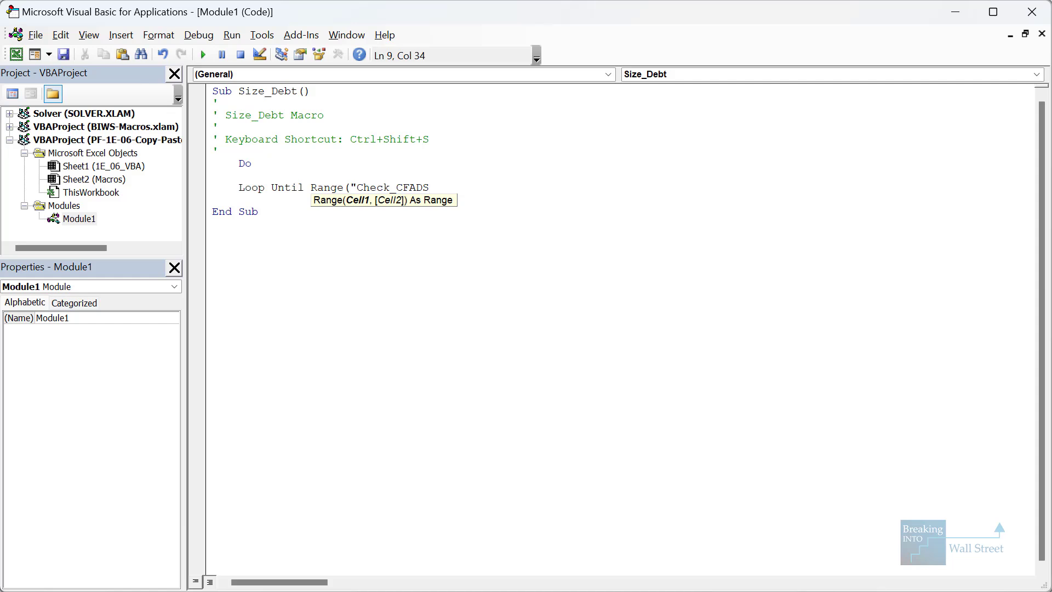
pyautogui.write(').Value = 0')
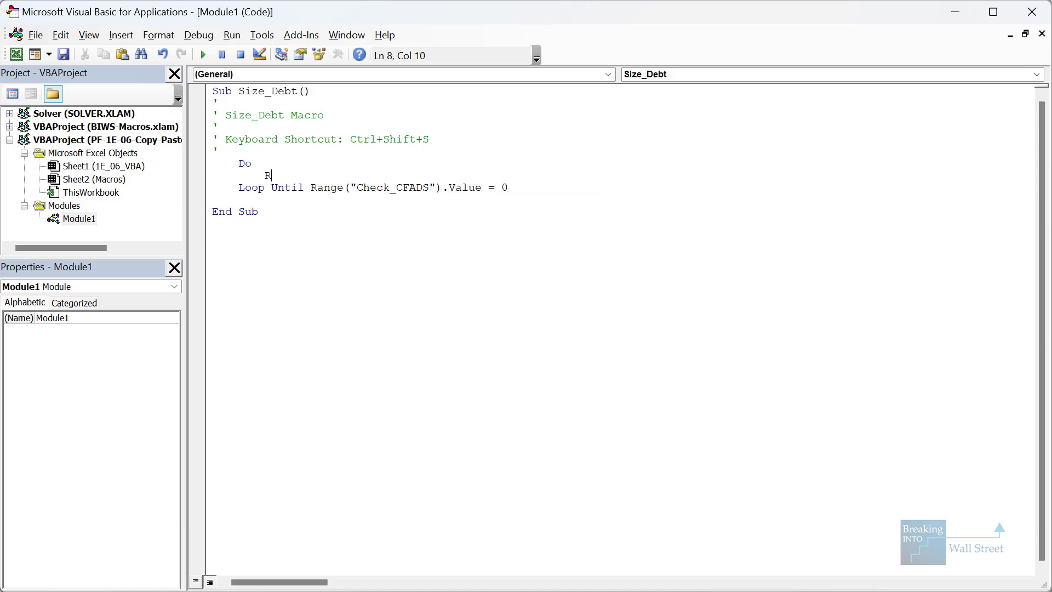
# Inside the Do loop, add the indented line Range("CFADS_Paste").Value = Range("CFADS_Links").Value.
pyautogui.press('BackSpace')
pyautogui.press('BackSpace')
pyautogui.write('("CFA')
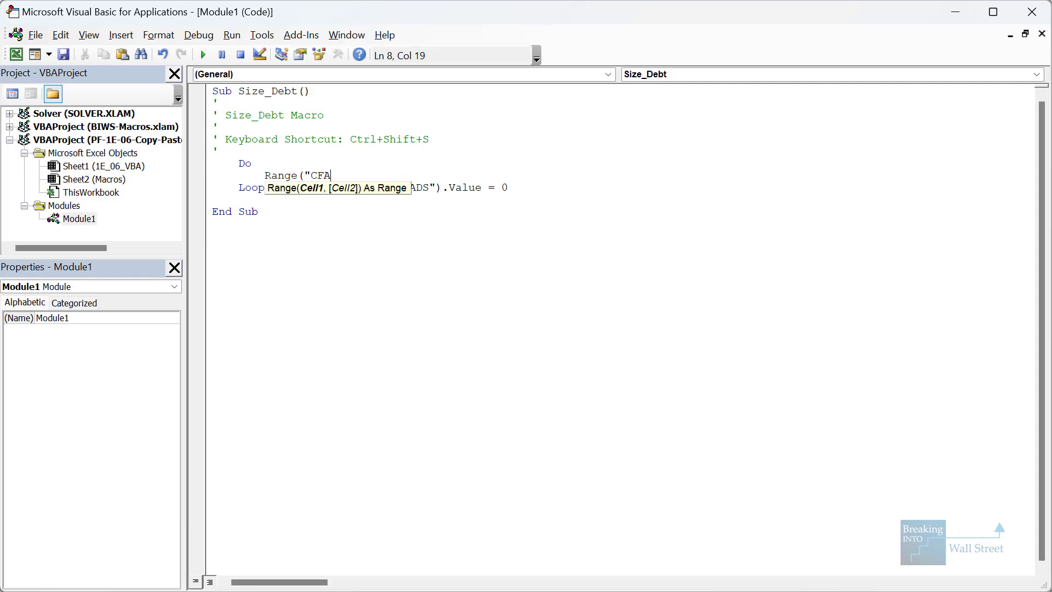
pyautogui.write('DS_Paste").')
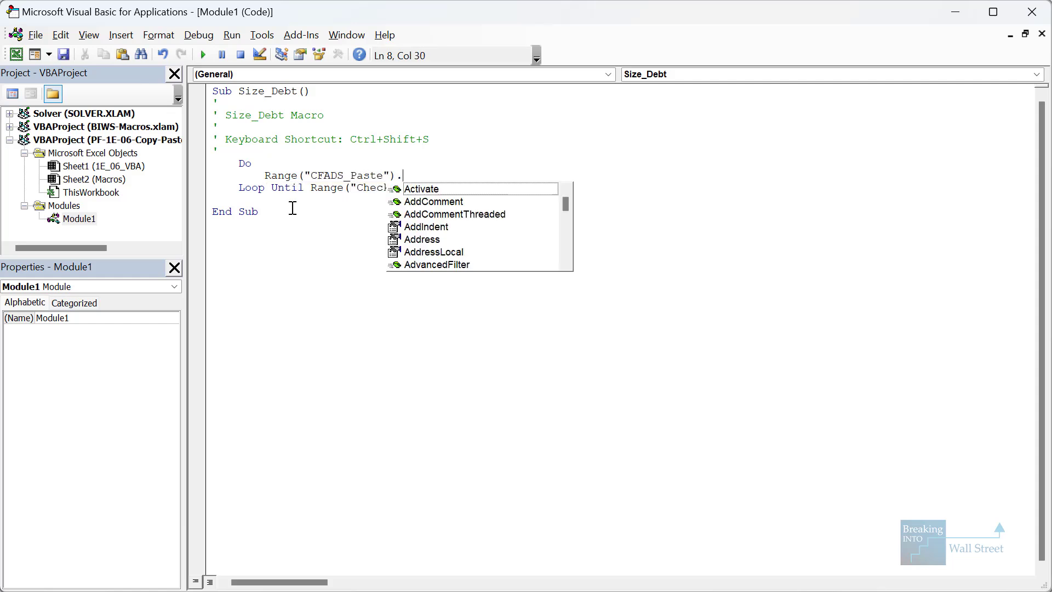
pyautogui.write('Value')
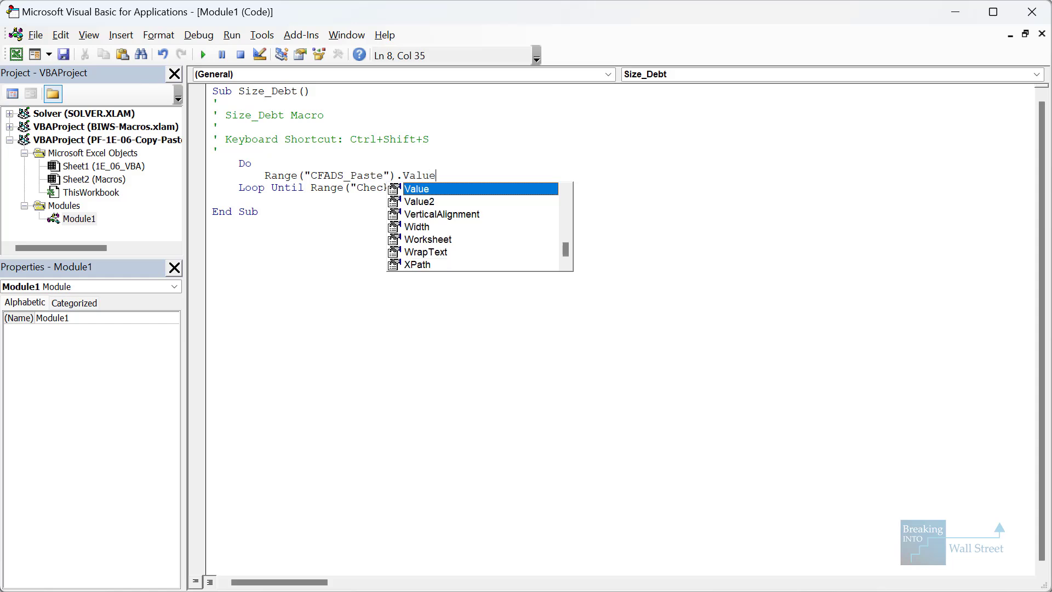
pyautogui.write(' = Range(')
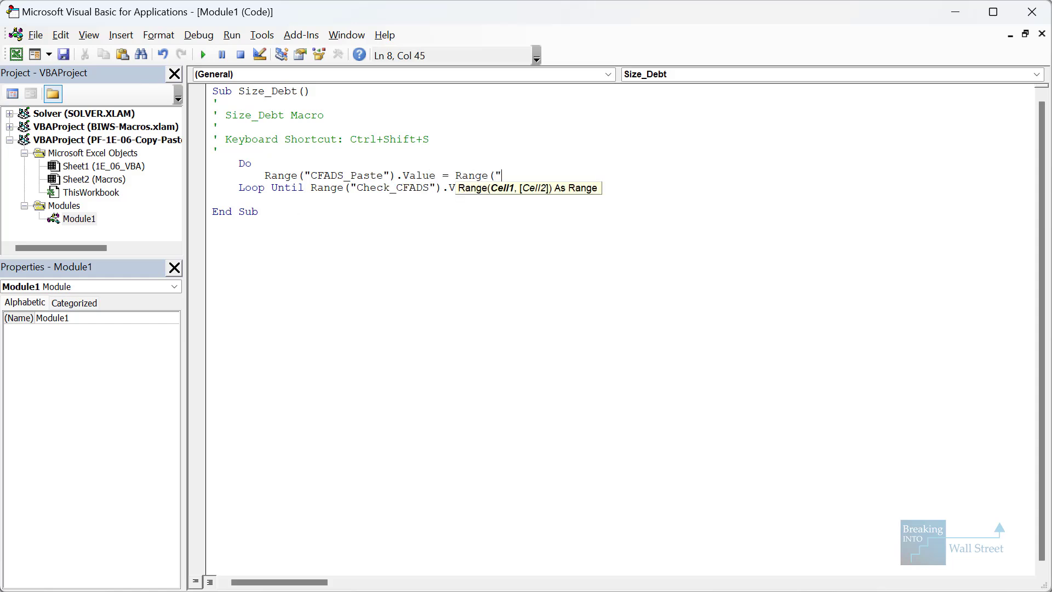
pyautogui.write('"CFADS_Links").Value')
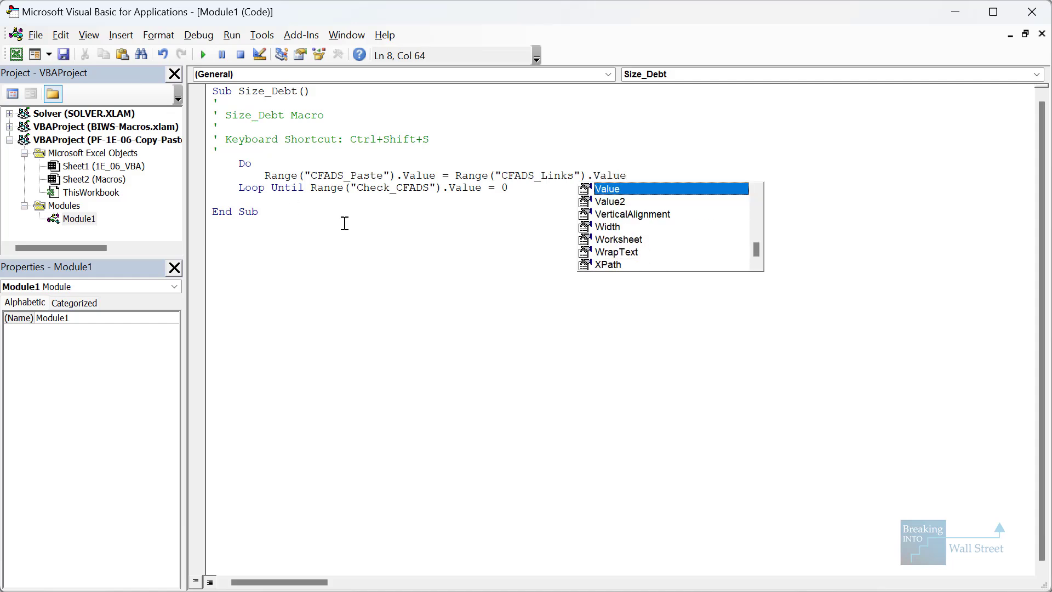
pyautogui.click(344, 219)
pyautogui.moveTo(254, 162); pyautogui.dragTo(706, 196)
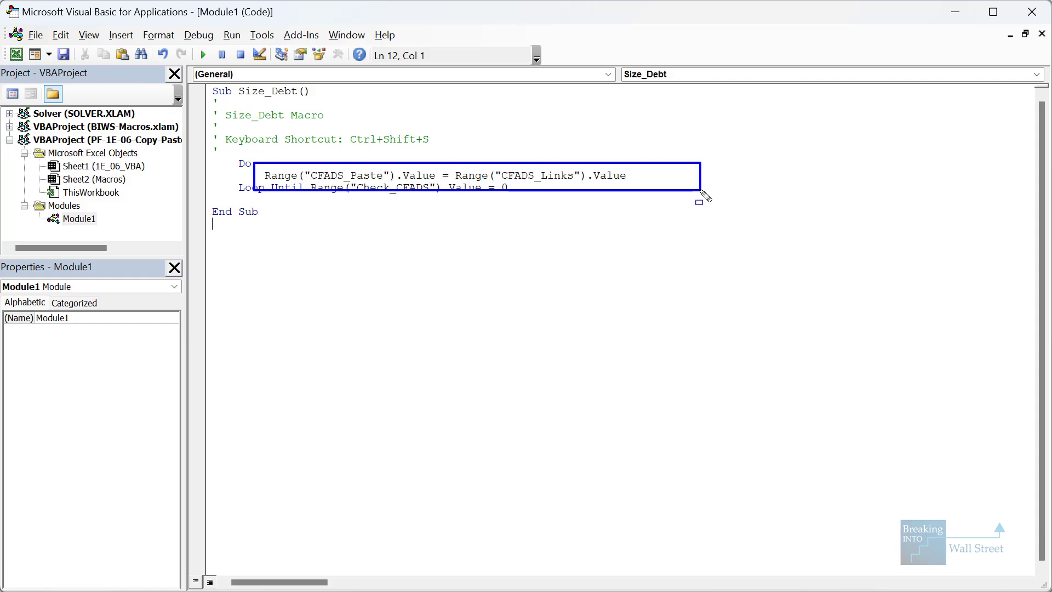
pyautogui.click(679, 199)
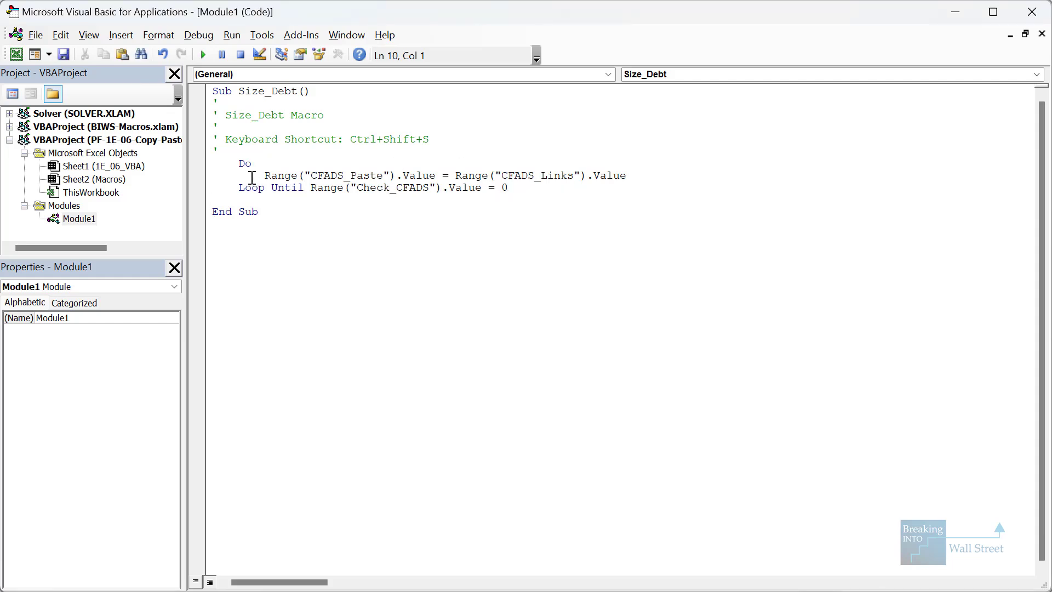
pyautogui.moveTo(228, 176); pyautogui.dragTo(573, 214)
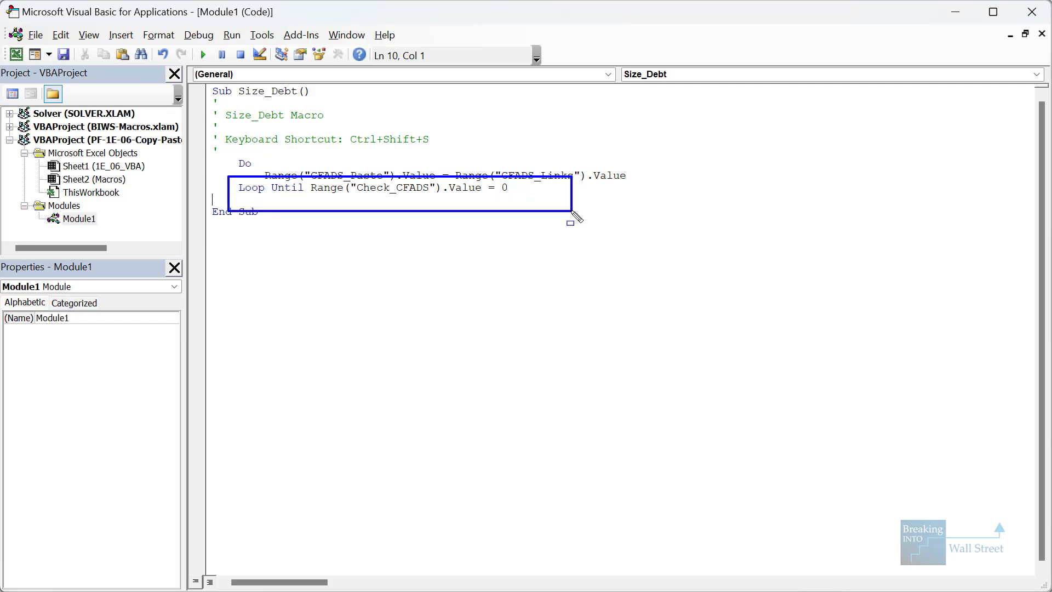
pyautogui.click(572, 211)
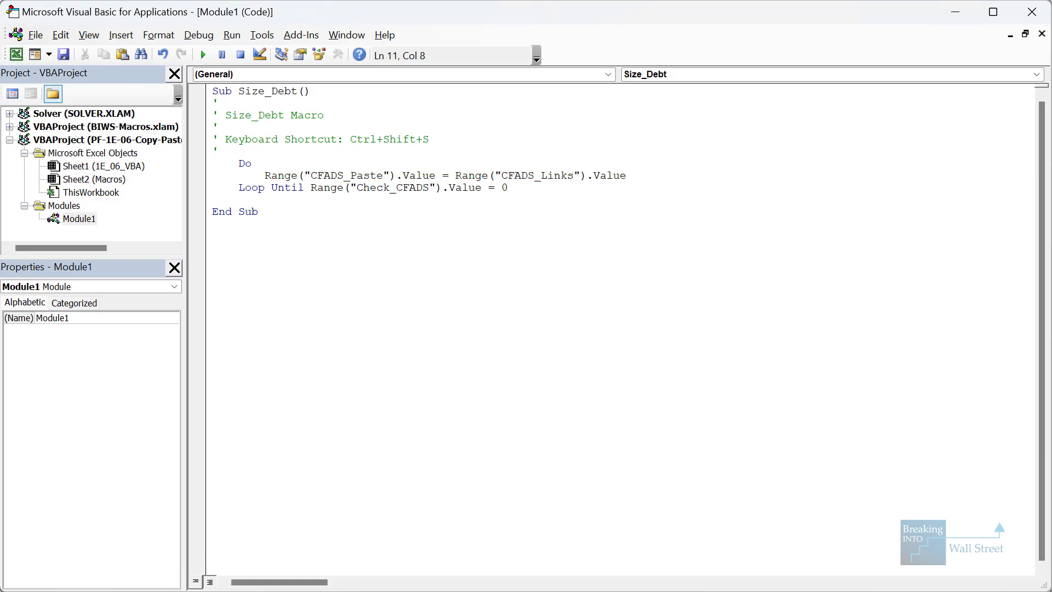
# Return to the Excel workbook's 1E_06_VBA sheet, set the Fixed Interest Rate on Debt to 10%, and inspect the Year 1 DSCR in G46.
pyautogui.click(282, 578)
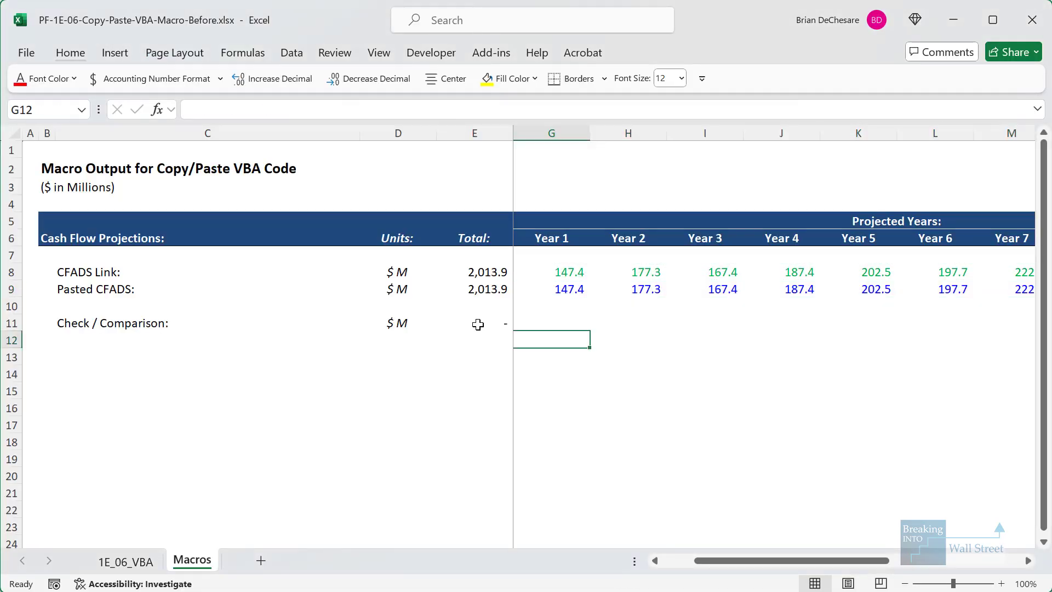
pyautogui.click(132, 565)
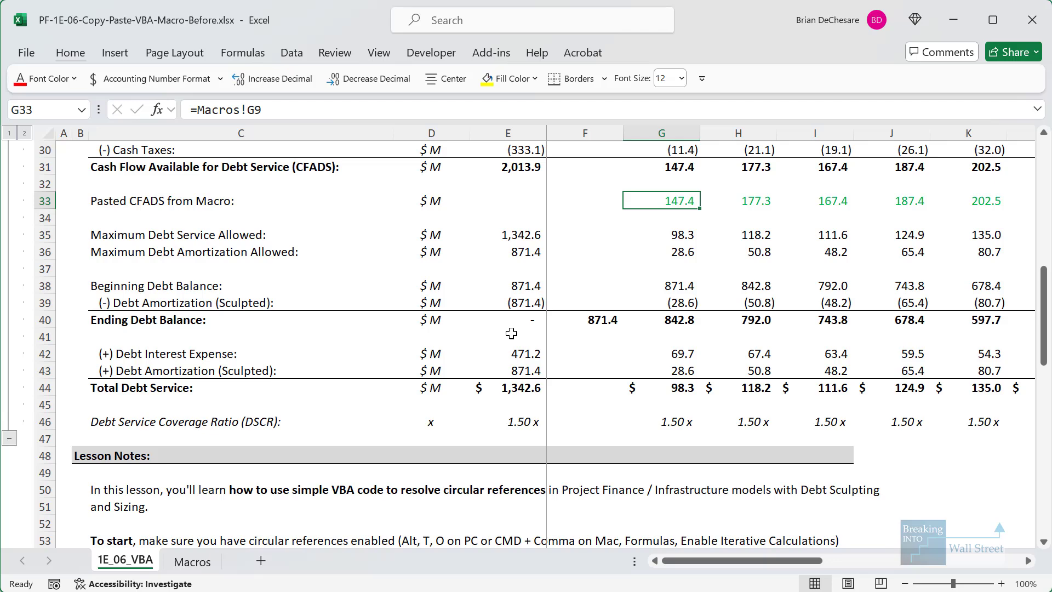
pyautogui.scroll(7, 511, 333)
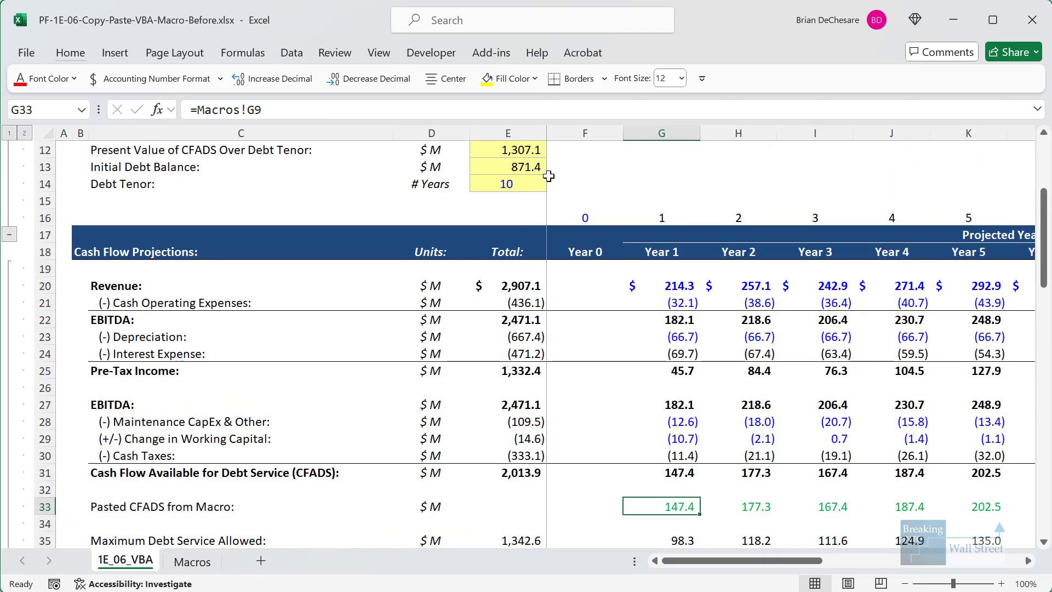
pyautogui.click(525, 166)
pyautogui.press('Up')
pyautogui.write('10')
pyautogui.hotkey('ctrl', 'Return')
pyautogui.scroll(-6, 597, 189)
pyautogui.click(676, 470)
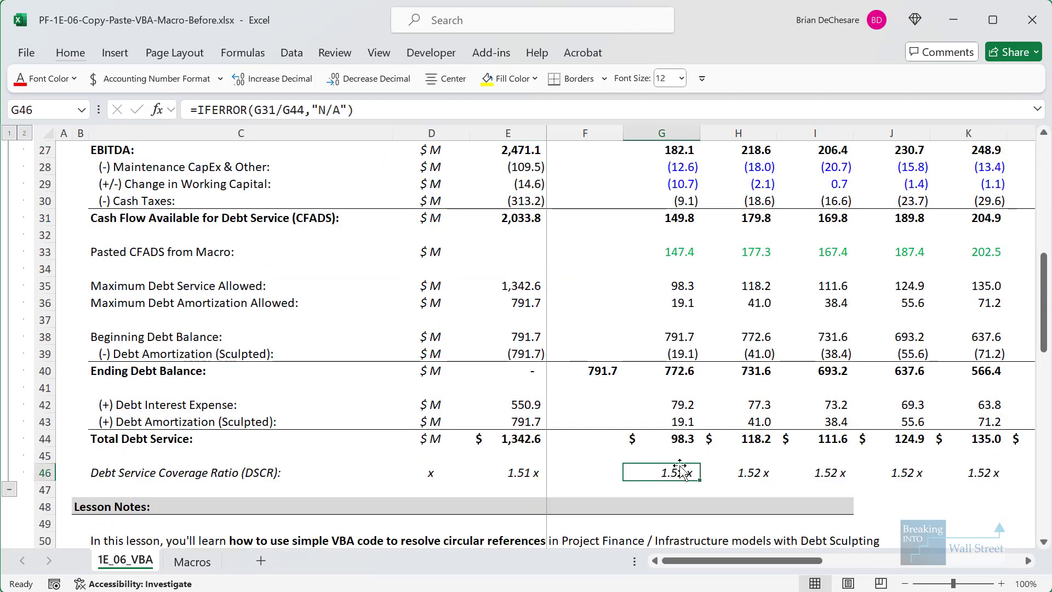
# Run the Size_Debt macro from the 1E_06_VBA sheet and debug it to locate the line that stops it.
pyautogui.scroll(6, 684, 456)
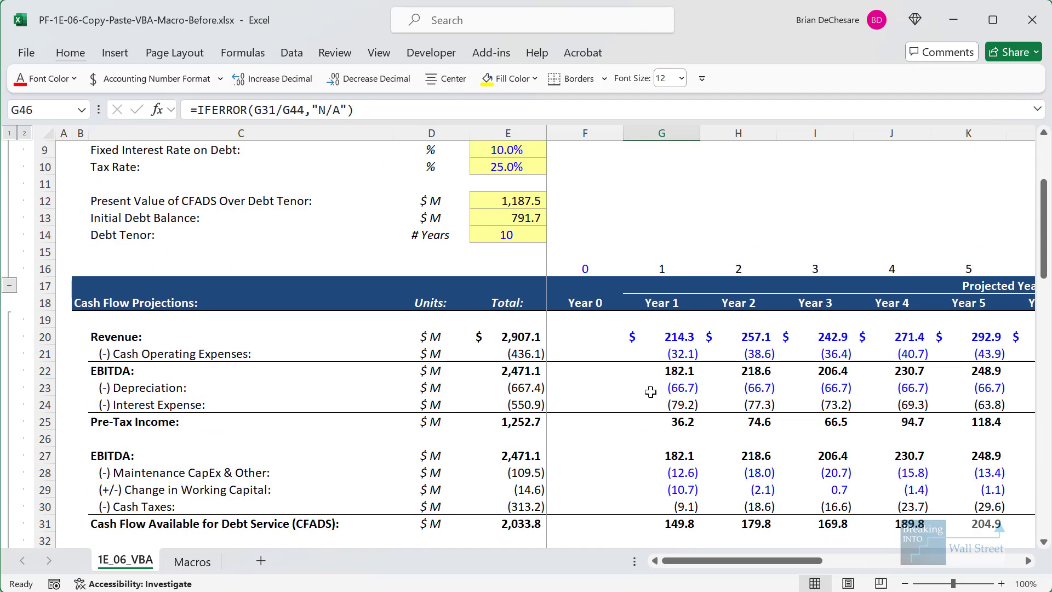
pyautogui.click(521, 195)
pyautogui.click(745, 173)
pyautogui.hotkey('ctrl', 'shift', 's')
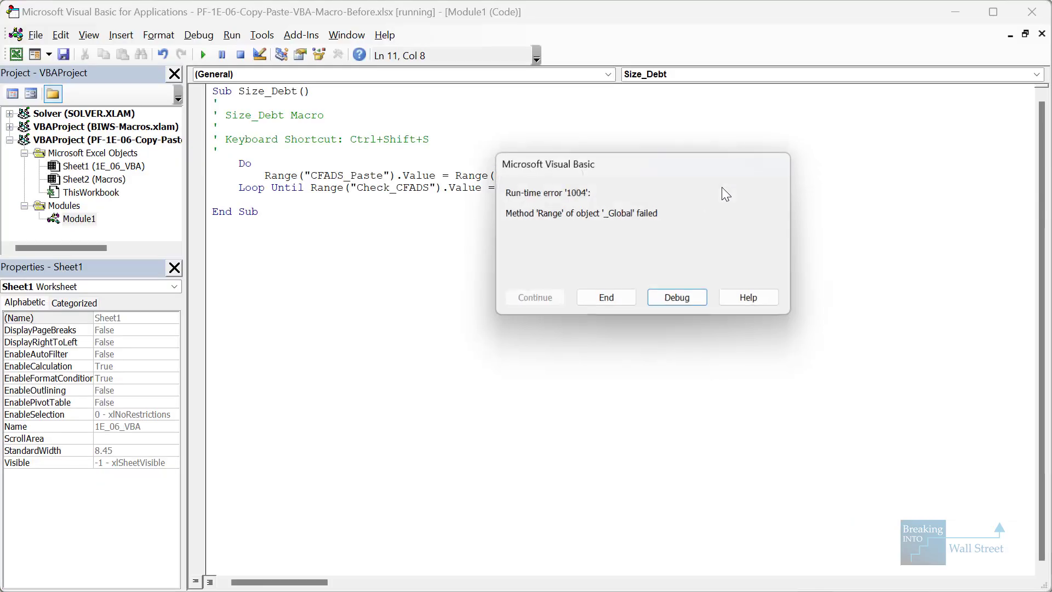
pyautogui.click(682, 301)
pyautogui.click(524, 193)
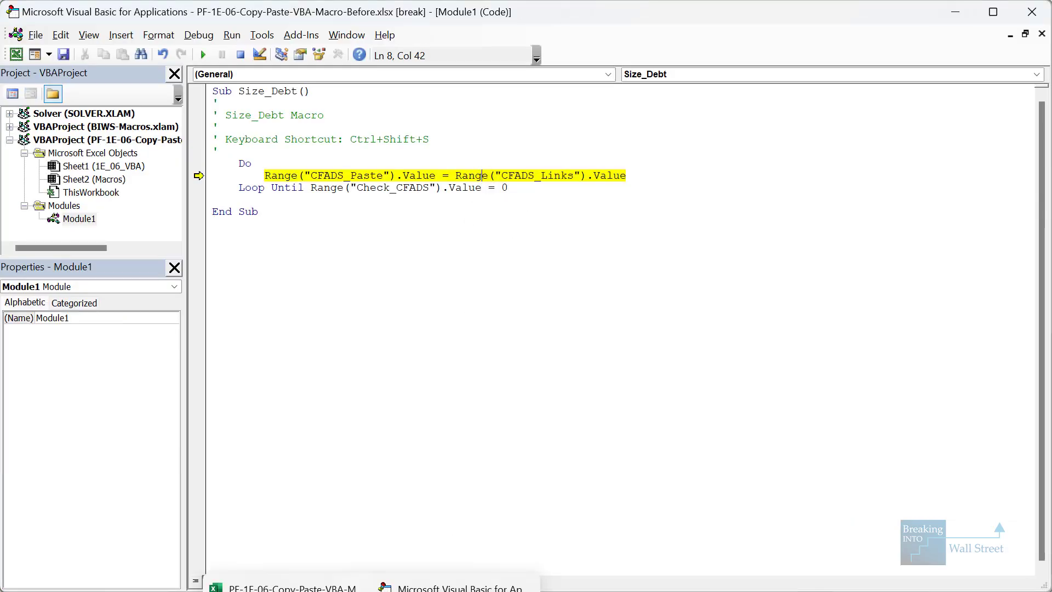
# Switch to the Excel workbook's Macros sheet and try to rename the CFDAS_Paste named range to CFADS_Paste.
pyautogui.click(285, 587)
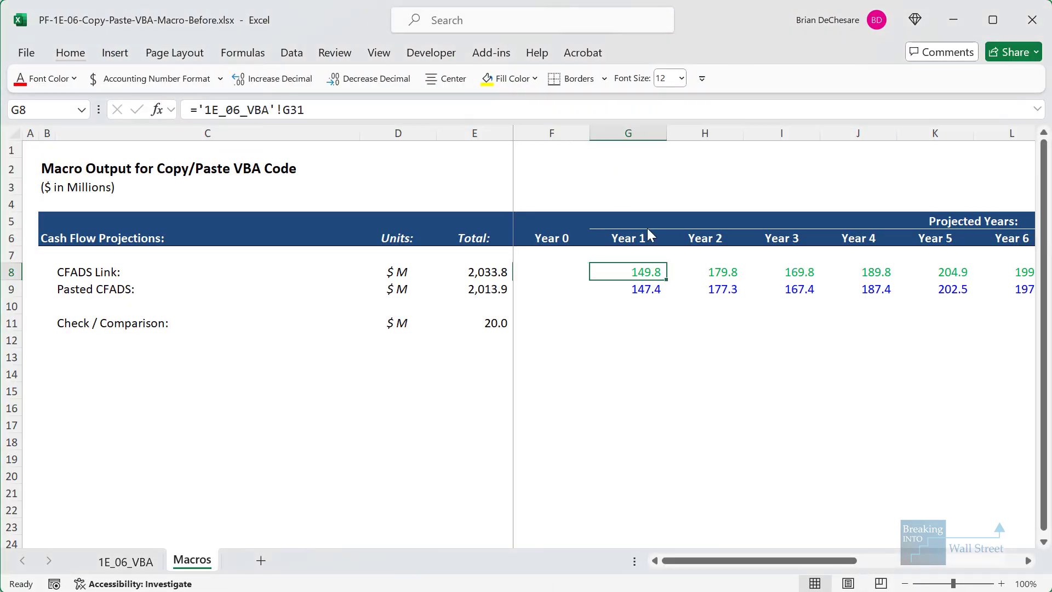
pyautogui.hotkey('ctrl', 'F3')
pyautogui.click(465, 240)
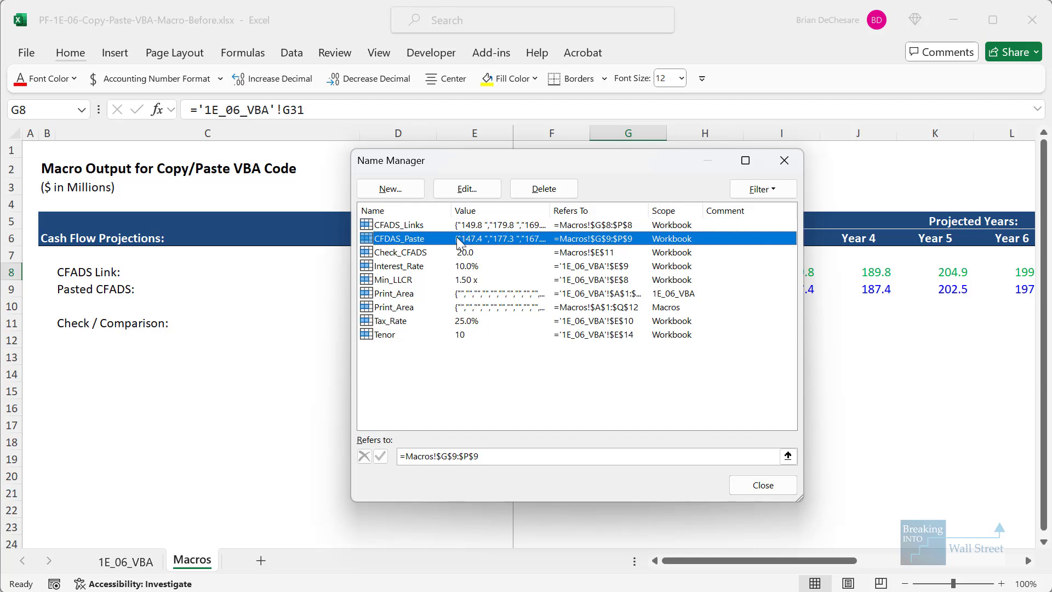
pyautogui.click(472, 189)
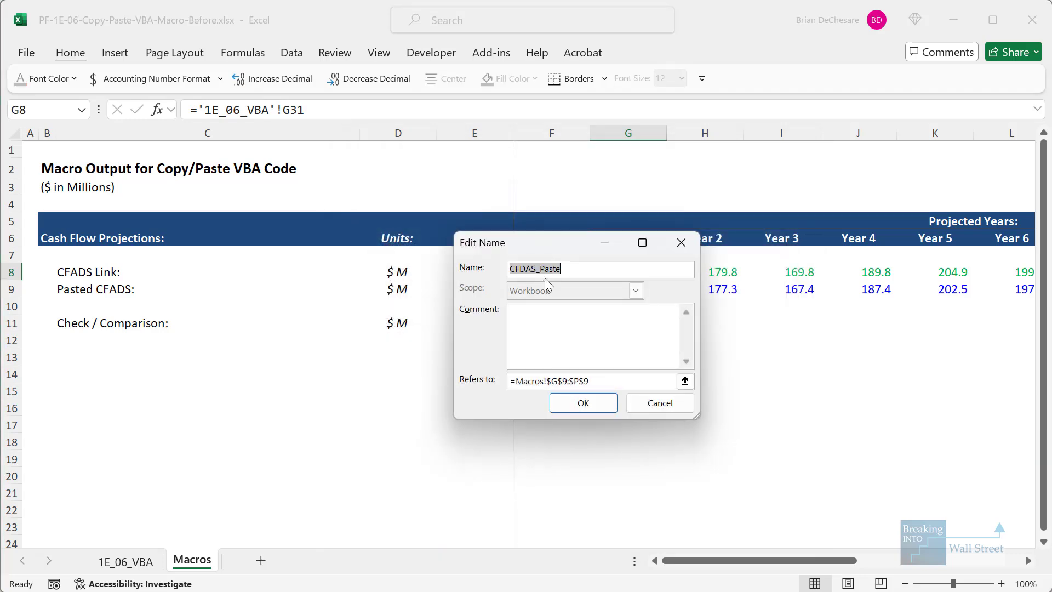
pyautogui.click(524, 269)
pyautogui.write('A')
pyautogui.press('Left')
pyautogui.press('BackSpace')
pyautogui.press('BackSpace')
pyautogui.write('D')
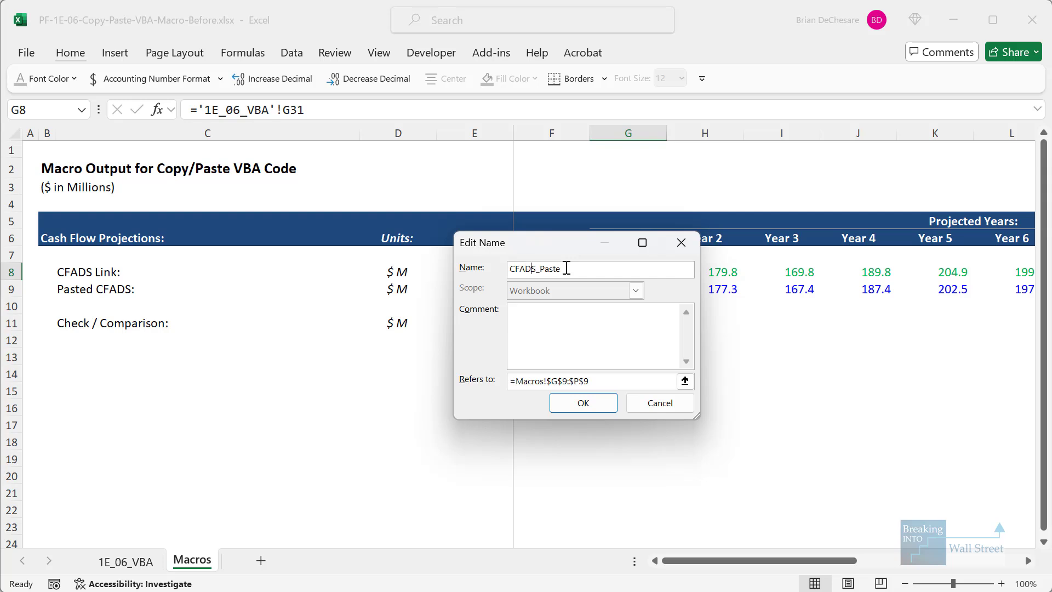
pyautogui.click(570, 397)
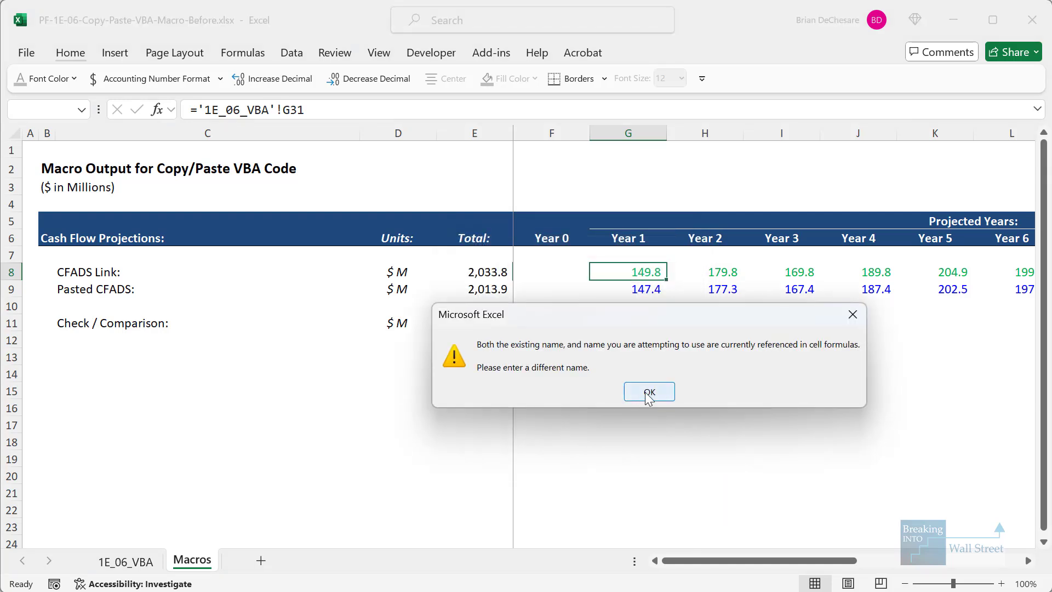
pyautogui.click(648, 392)
pyautogui.press('Escape')
# Clear the Pasted CFADS total in E9 on the Macros sheet and check the Check / Comparison cell E11.
pyautogui.press('Delete')
pyautogui.press('Up')
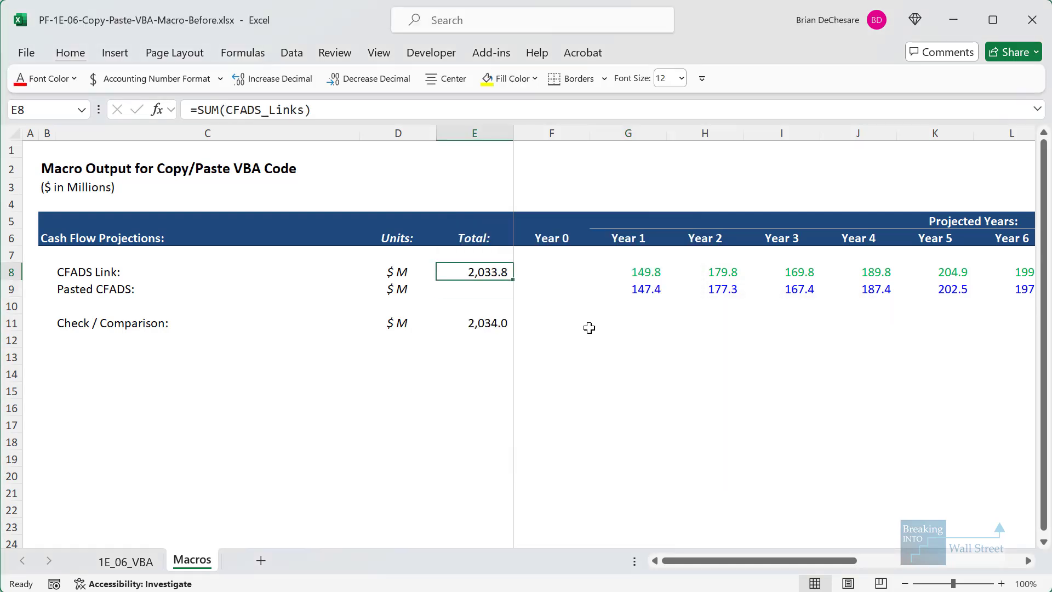
pyautogui.hotkey('ctrl', 'Right')
pyautogui.press('Down')
pyautogui.press('Left')
pyautogui.press('Left')
pyautogui.press('Down')
pyautogui.press('Down')
pyautogui.press('Up')
pyautogui.press('Up')
# Rename the named range covering the Pasted CFADS values in G9:P9 on the Macros sheet to CFADS_Paste.
pyautogui.press('Right')
pyautogui.press('Right')
pyautogui.hotkey('ctrl', 'shift', 'Right')
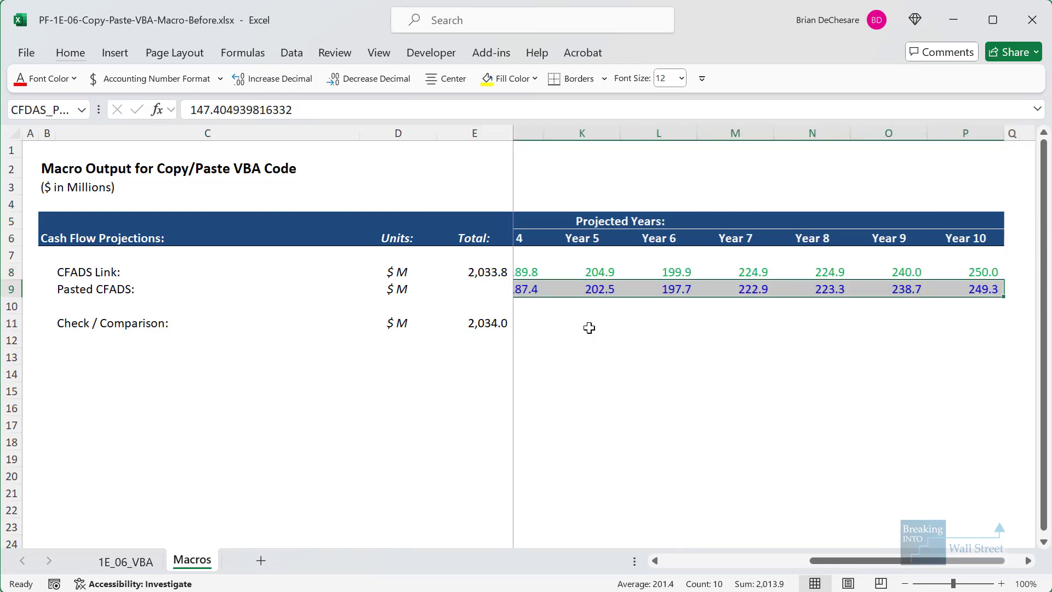
pyautogui.hotkey('ctrl', 'F3')
pyautogui.click(445, 240)
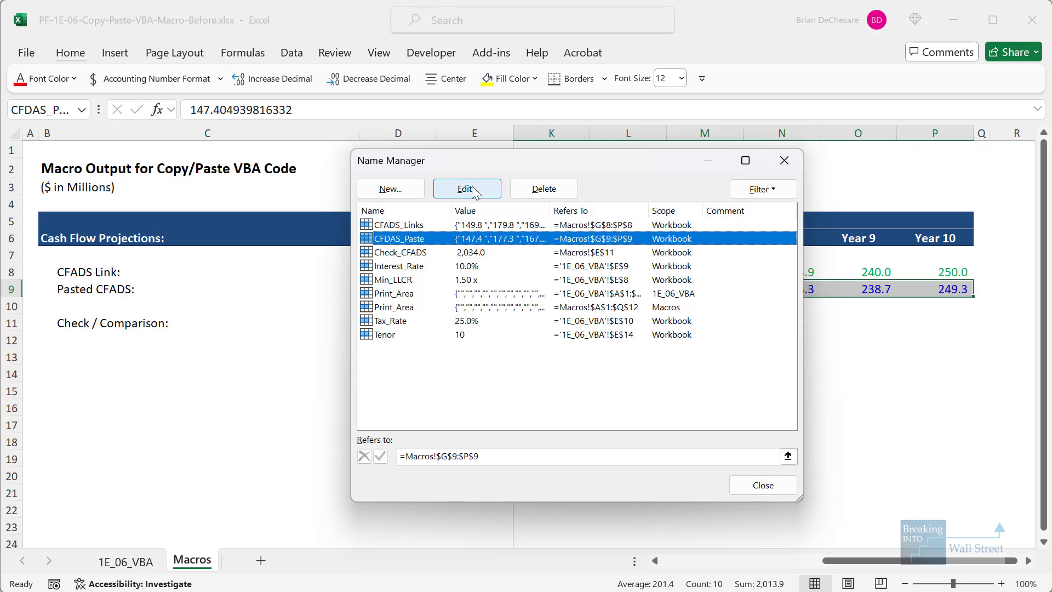
pyautogui.click(467, 189)
pyautogui.write('CFADS_Paste')
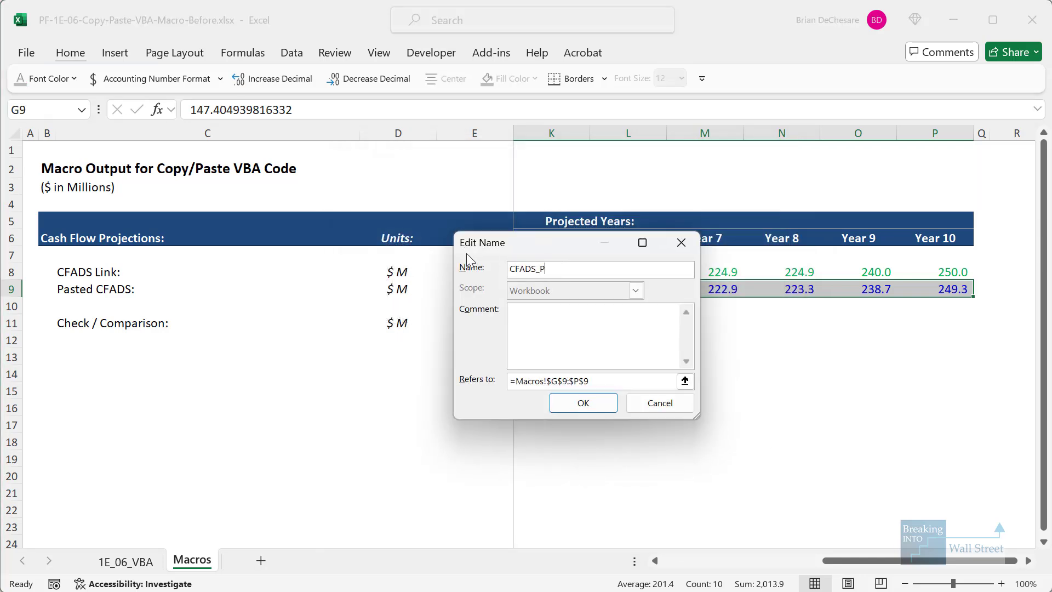
pyautogui.press('Return')
pyautogui.click(784, 491)
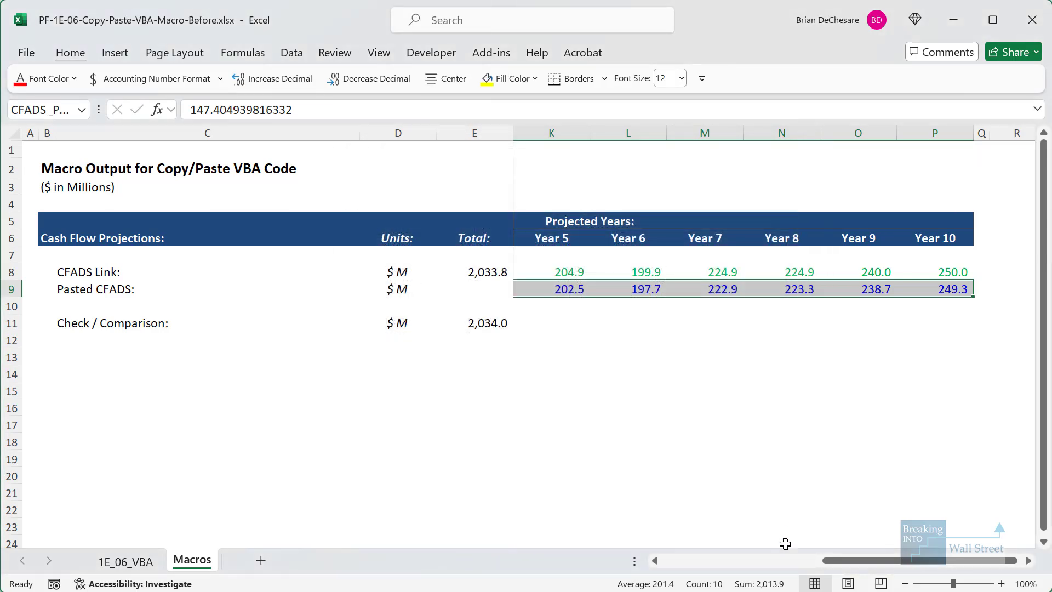
# Total the Pasted CFADS row in E9 of the Macros sheet with =SUM(CFADS_Paste).
pyautogui.hscroll(-3, 776, 557)
pyautogui.click(492, 293)
pyautogui.write('=SUM(')
pyautogui.press('Right')
pyautogui.hotkey('ctrl', 'shift', 'Right')
pyautogui.hotkey('ctrl', 'Return')
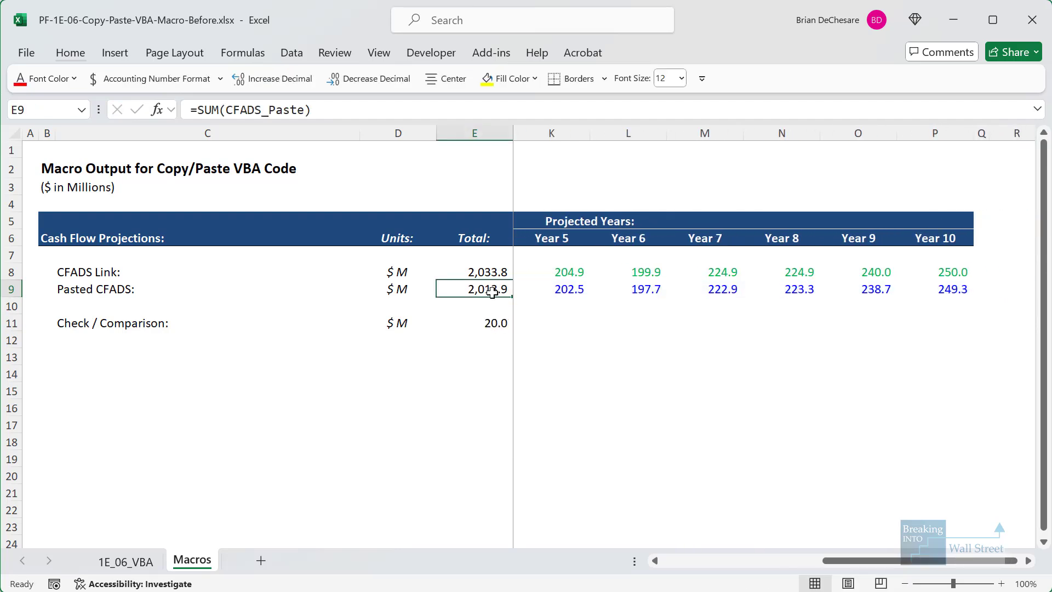
# Run the Size_Debt macro from the Macros sheet to resize the debt.
pyautogui.press('Right')
pyautogui.press('Up')
pyautogui.press('Right')
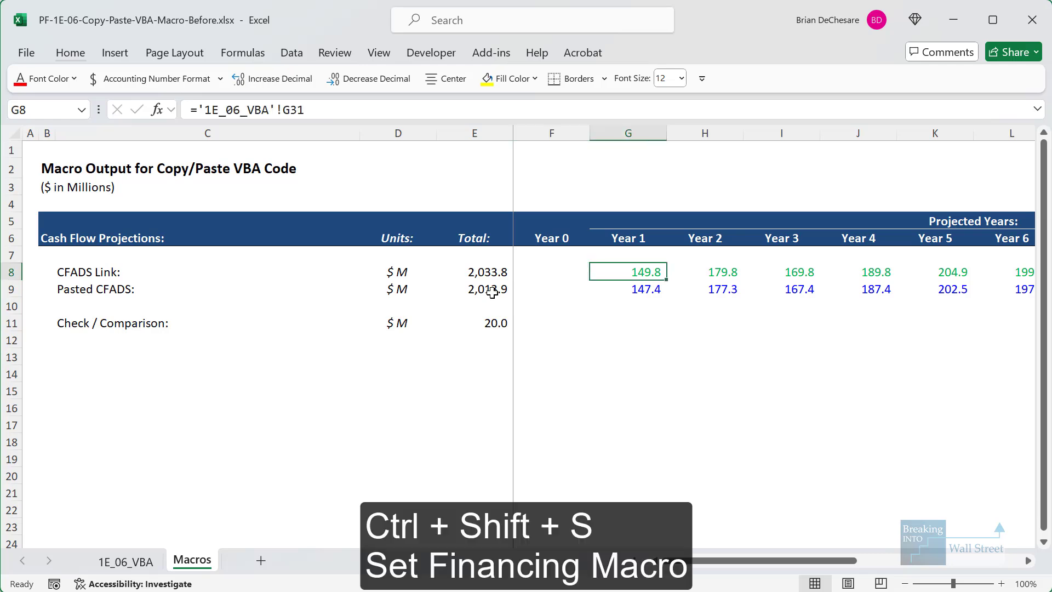
pyautogui.hotkey('ctrl', 'shift', 's')
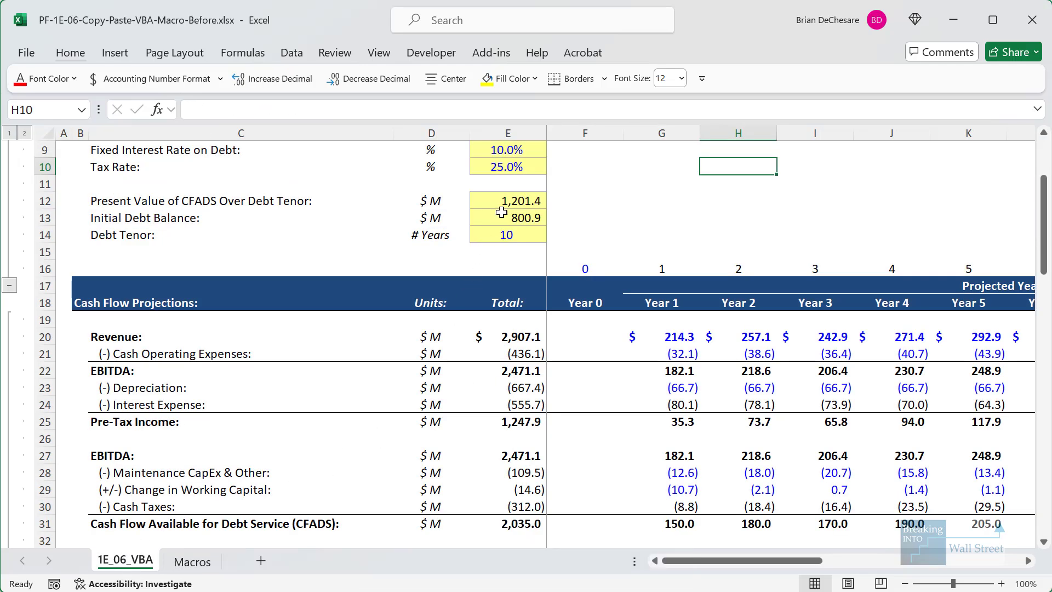
# Inspect the debt schedule on the 1E_06_VBA sheet and check the Year 1 DSCR formula in G46.
pyautogui.scroll(-5, 734, 246)
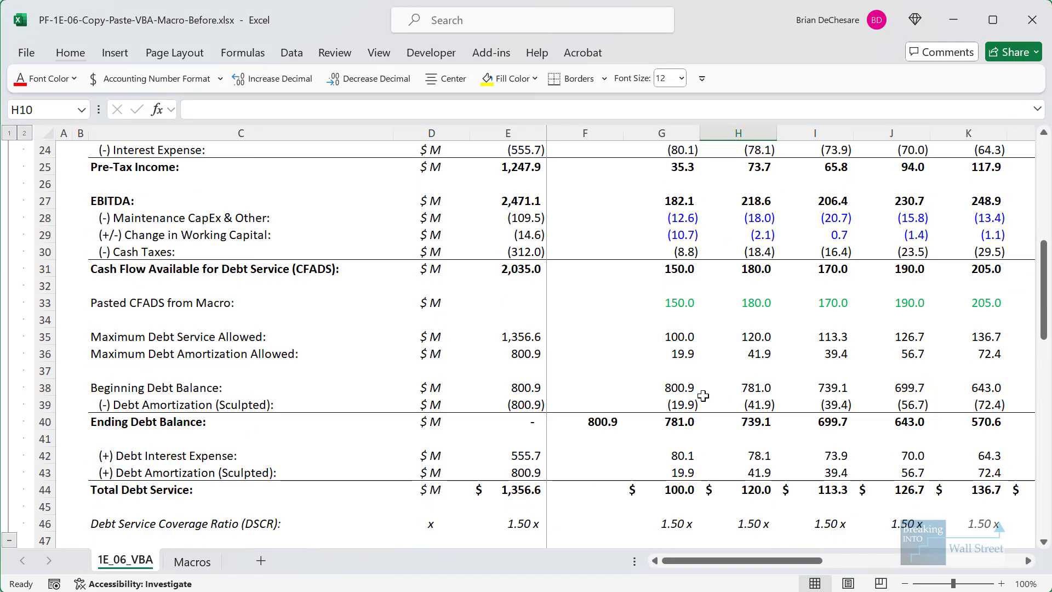
pyautogui.click(677, 421)
pyautogui.scroll(-3, 677, 420)
pyautogui.click(679, 370)
pyautogui.scroll(7, 685, 332)
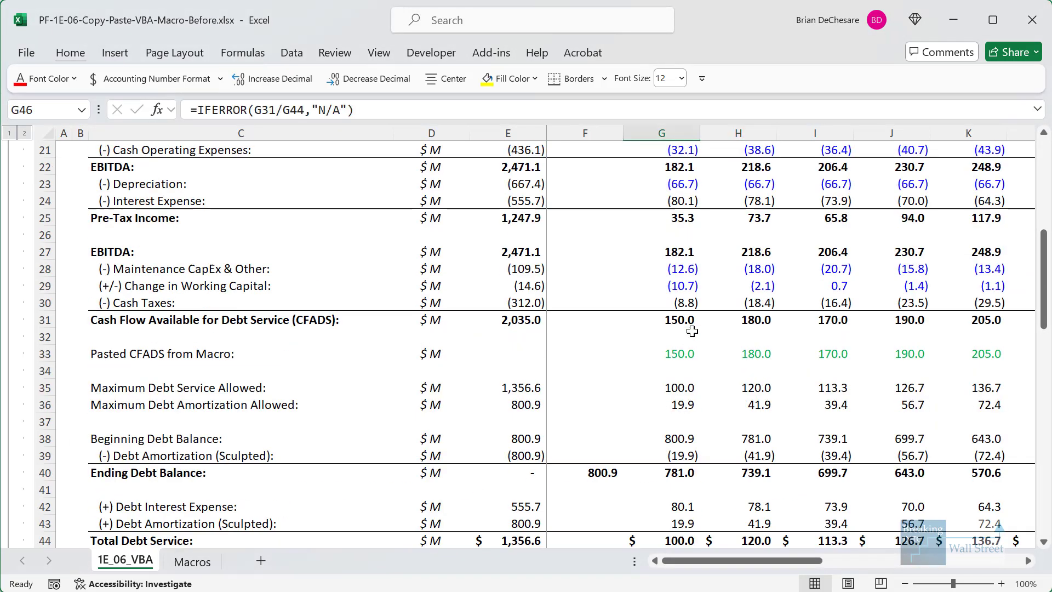
# Set the Loan Life Coverage Ratio target to 1.80 x and the Fixed Interest Rate on Debt to 12%.
pyautogui.scroll(3, 588, 243)
pyautogui.click(529, 251)
pyautogui.hotkey('ctrl', 'shift', 'm')
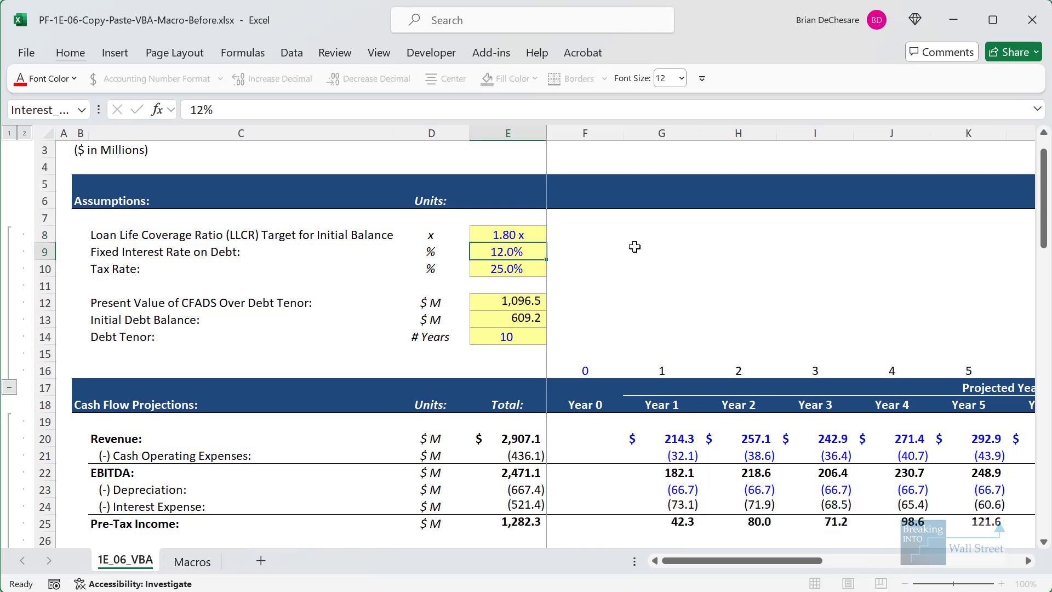
# Rerun the Size_Debt macro with the new assumptions, then review the projected DSCR row and the Initial Debt Balance.
pyautogui.scroll(-8, 634, 247)
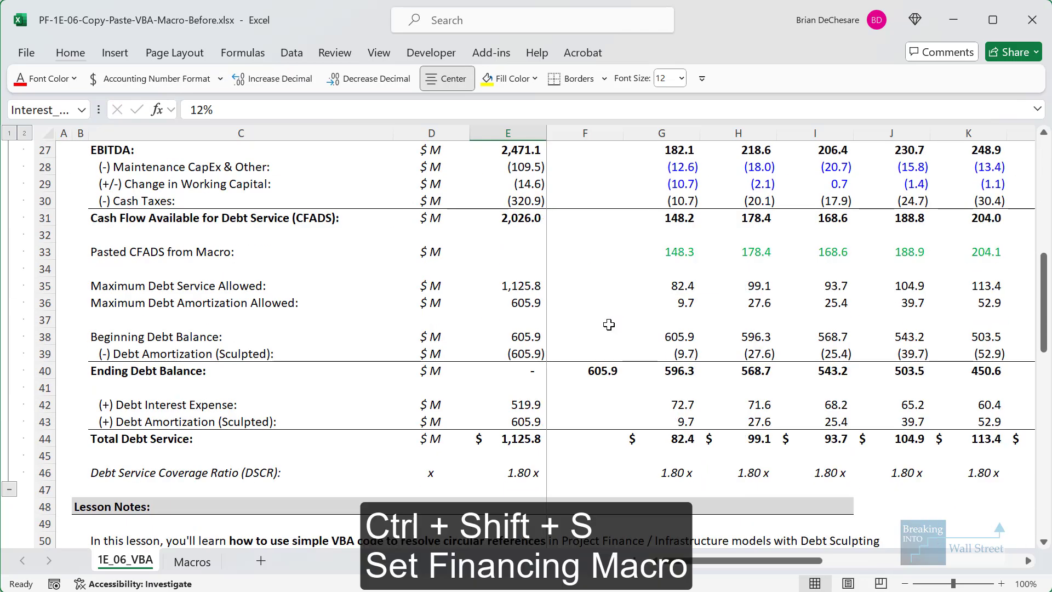
pyautogui.moveTo(666, 473); pyautogui.dragTo(907, 489)
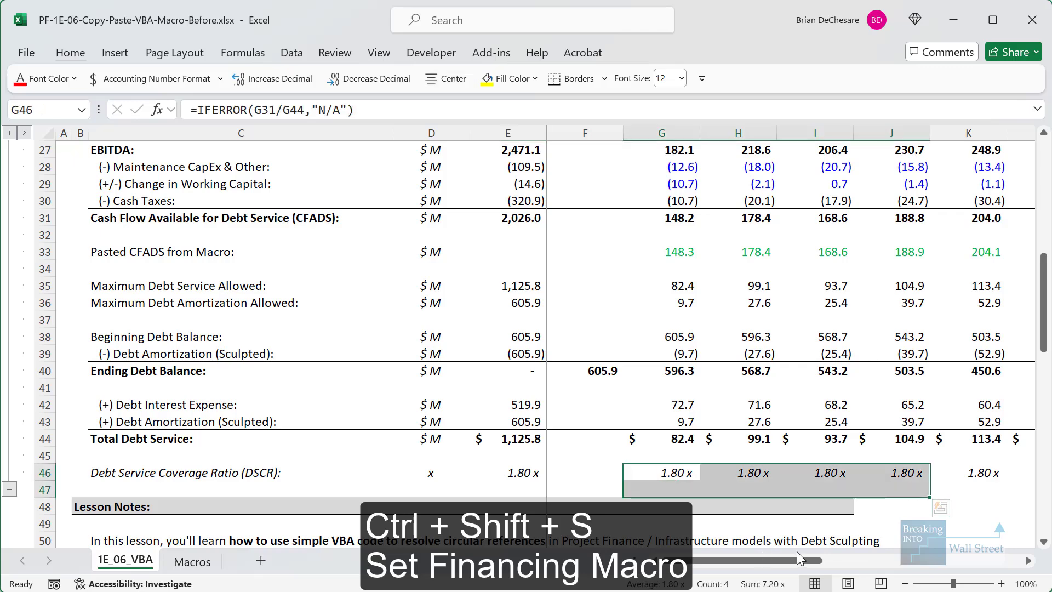
pyautogui.hotkey('ctrl', 'shift', 's')
pyautogui.scroll(8, 539, 304)
pyautogui.scroll(1, 539, 304)
pyautogui.click(483, 325)
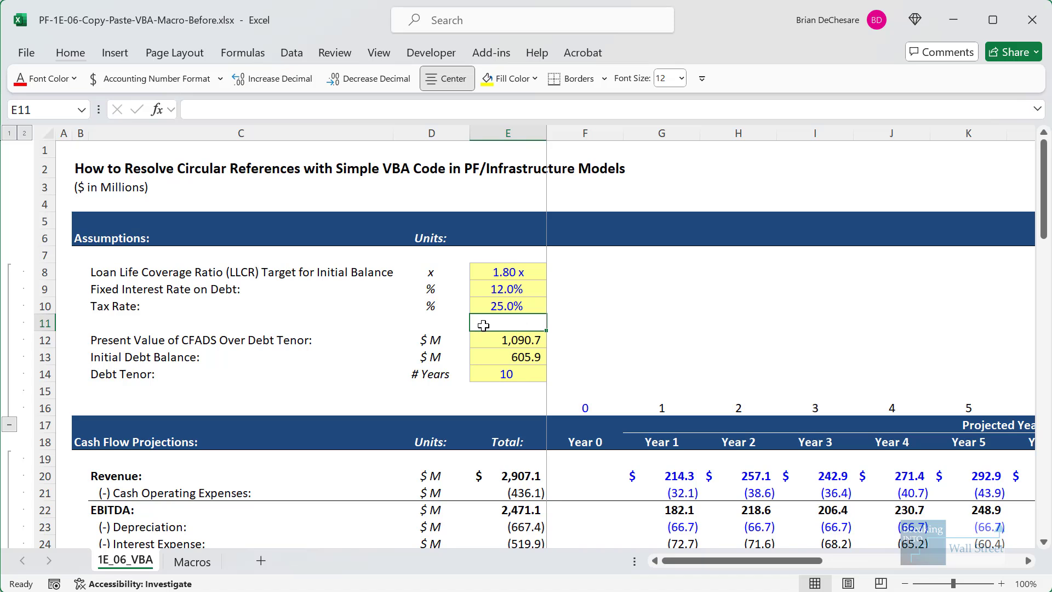
# Switch to the slide presentation and advance to the Part 5 slide on using VBA to automate debt sizing.
pyautogui.hotkey('alt', 'Tab')
pyautogui.press('Right')
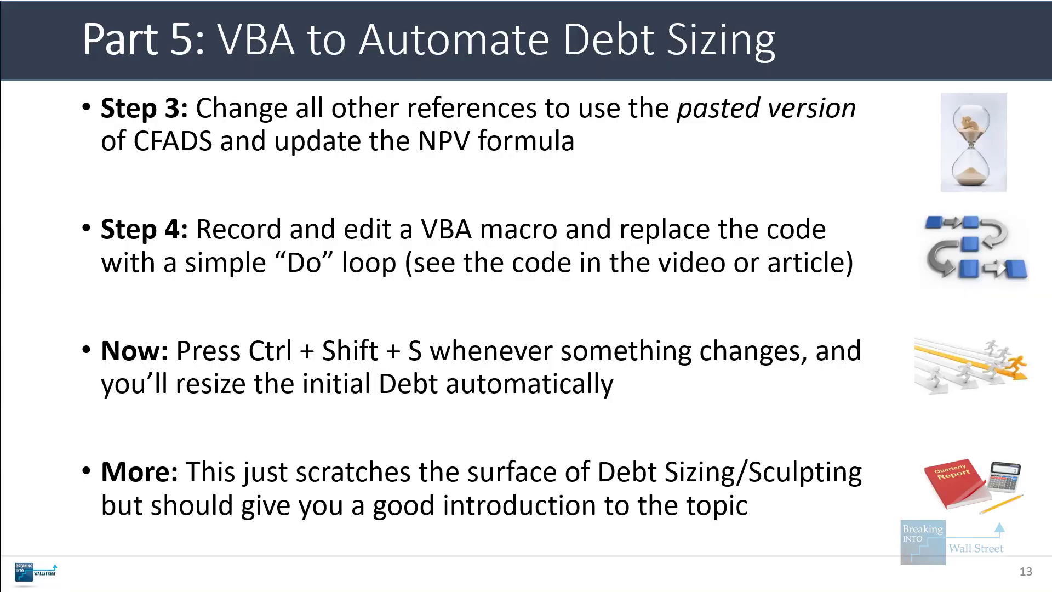